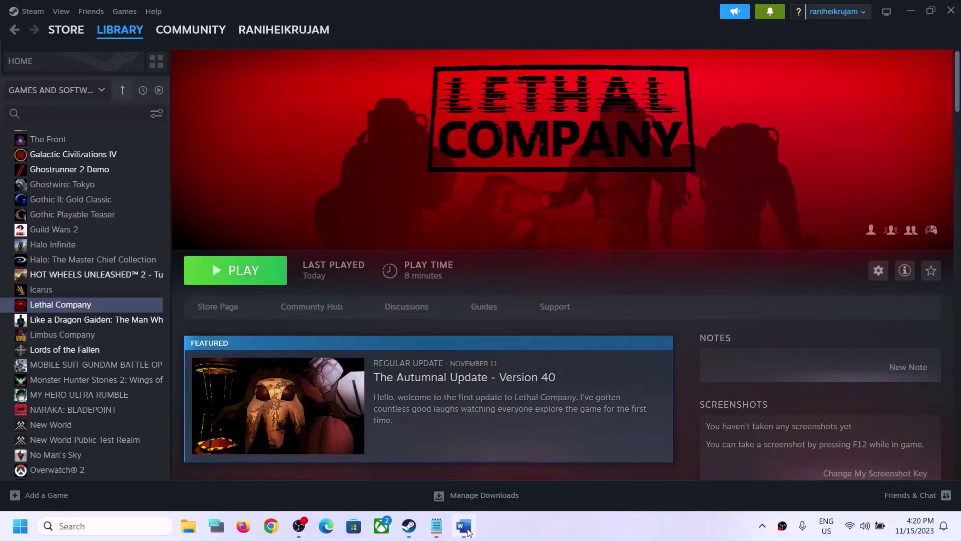
Switch to the Word troubleshooting document, highlight the "Restart your PC" instruction, and minimize the document
click(464, 525)
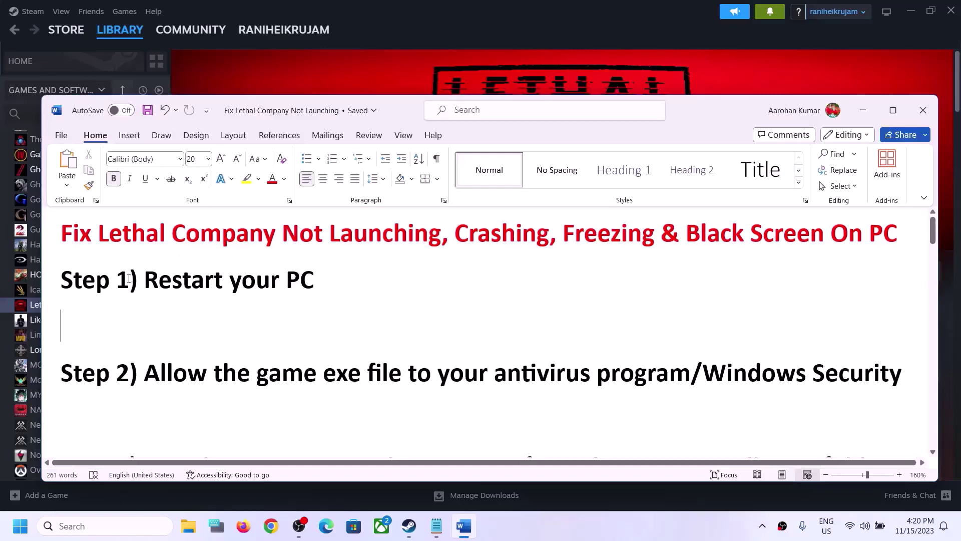
drag(128, 279, 320, 280)
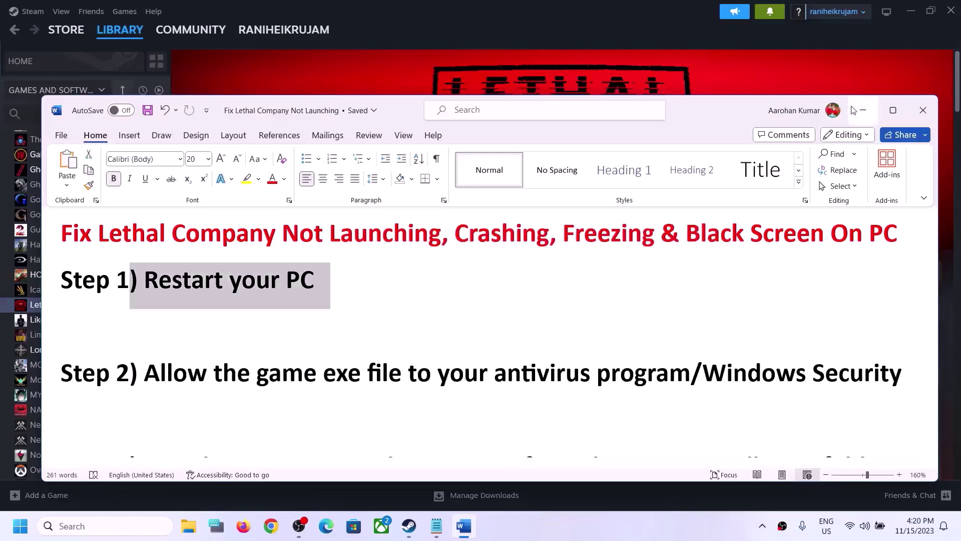
click(863, 110)
Show the Windows power options containing Restart, then dismiss them without restarting
click(20, 526)
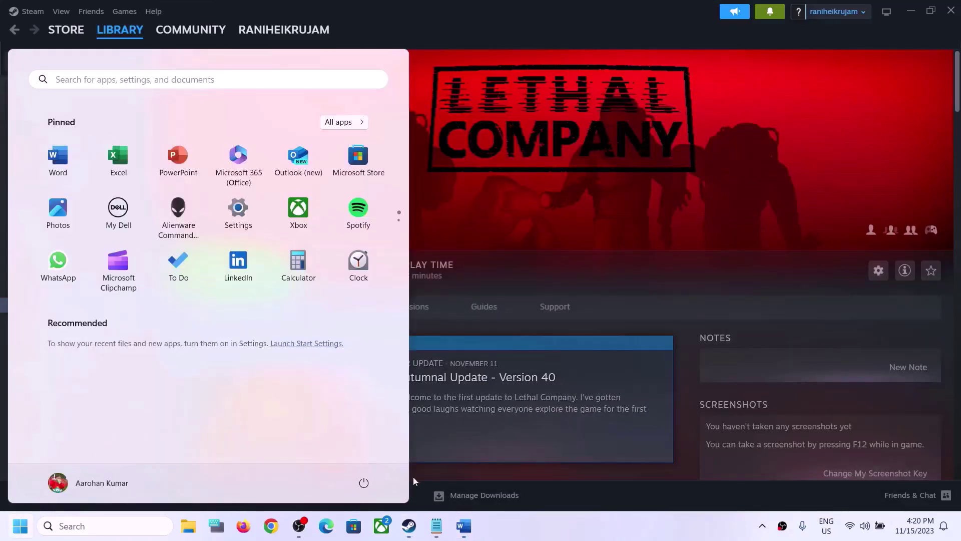
click(370, 481)
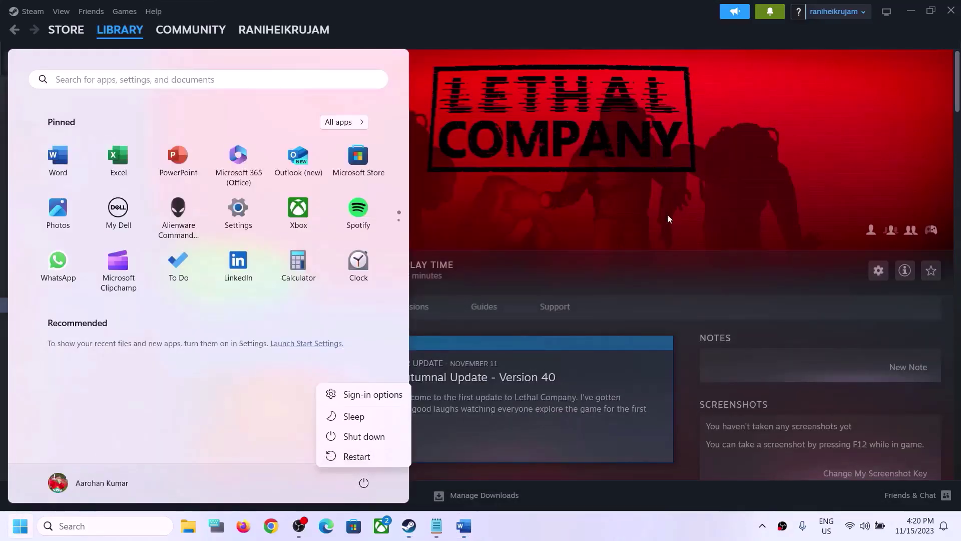
key(Escape)
key(Escape)
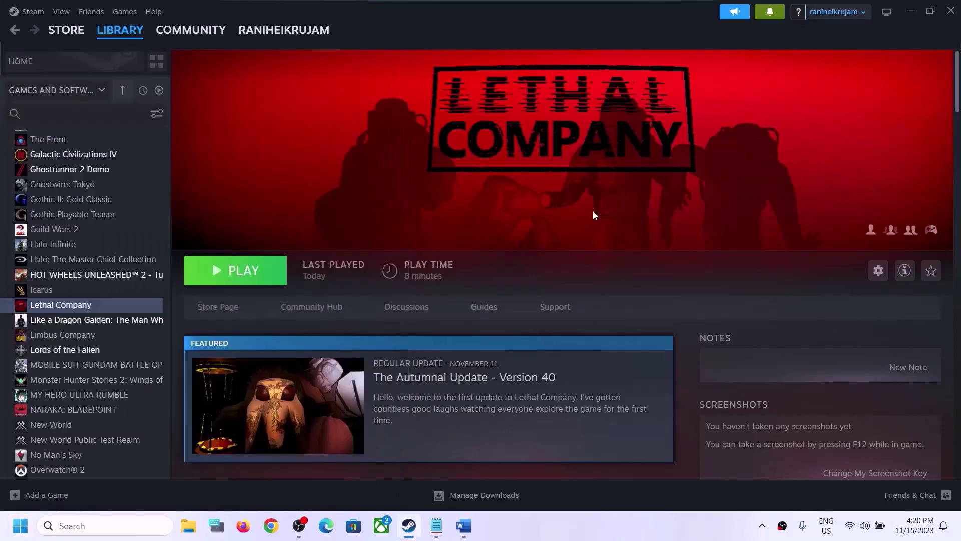
Highlight Step 2 in the Word document, about allowing the game exe in the antivirus program/Windows Security, and minimize the document
click(462, 525)
drag(146, 374, 702, 370)
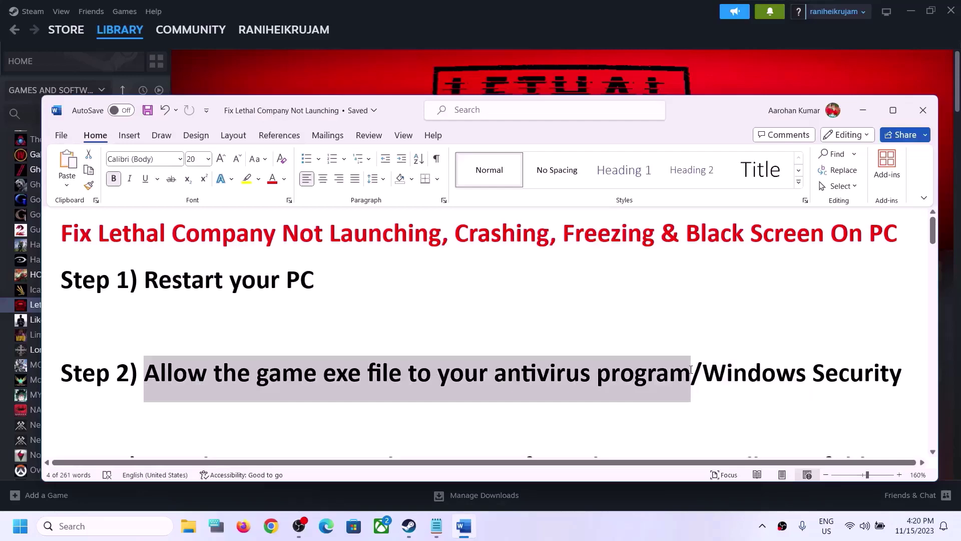
click(548, 19)
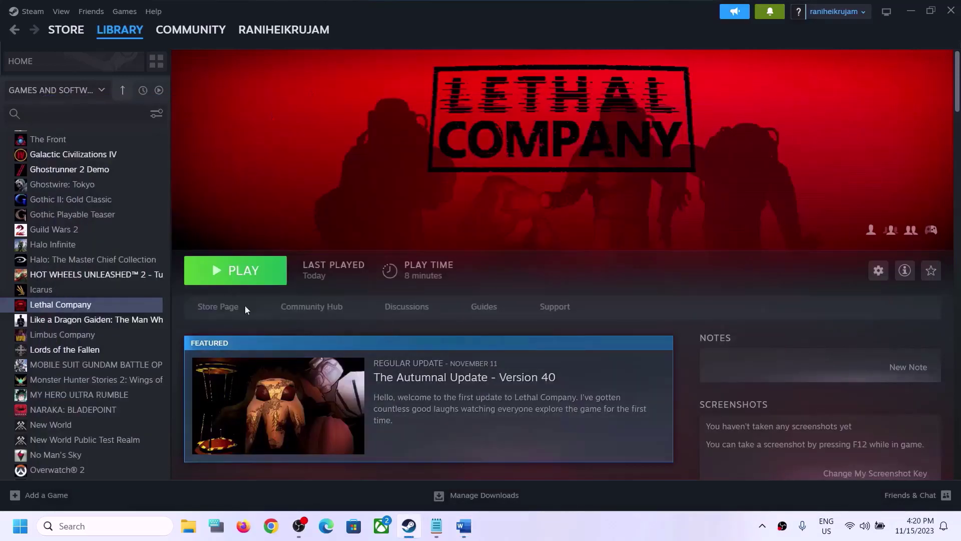
click(463, 535)
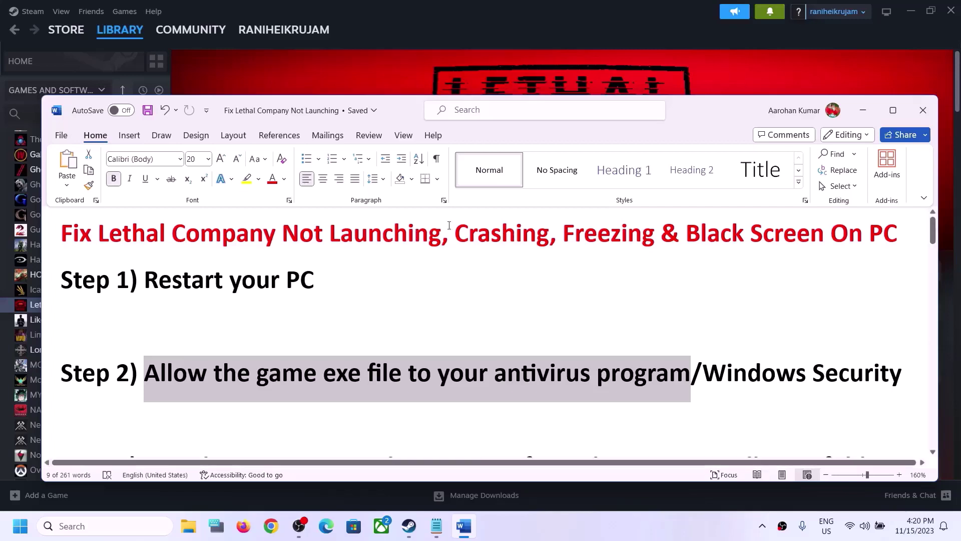
drag(700, 375, 903, 376)
click(863, 110)
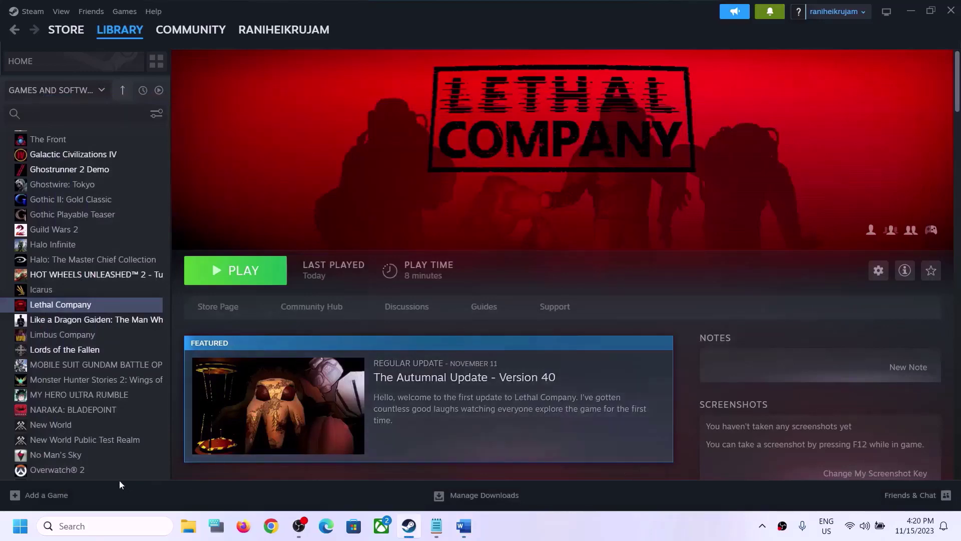
Open Virus & threat protection in Windows Security through the Privacy & security settings
click(21, 533)
click(239, 210)
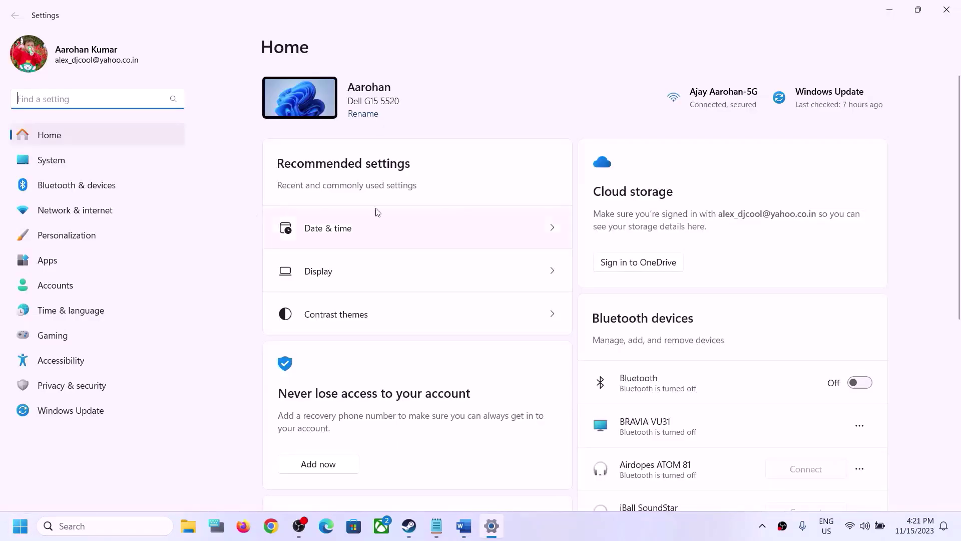
click(70, 388)
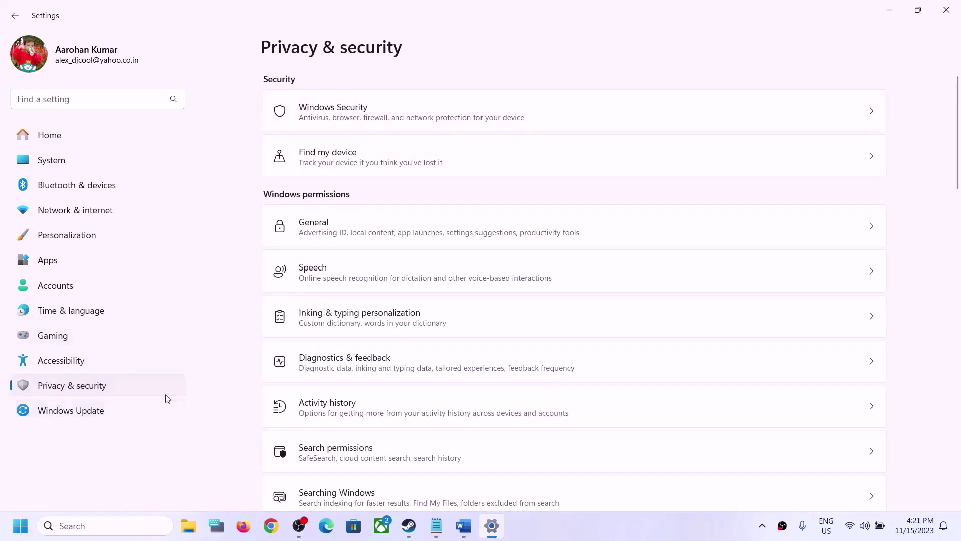
click(366, 115)
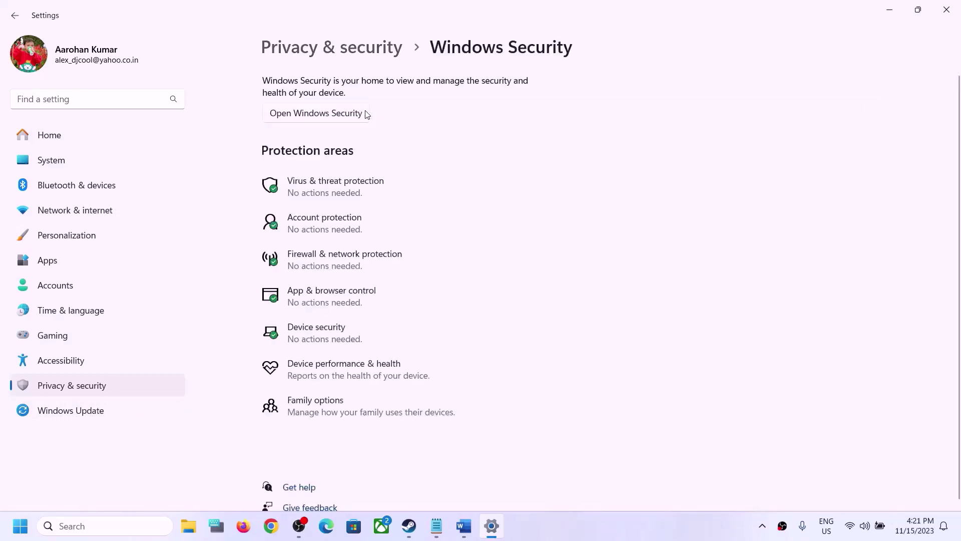
click(317, 200)
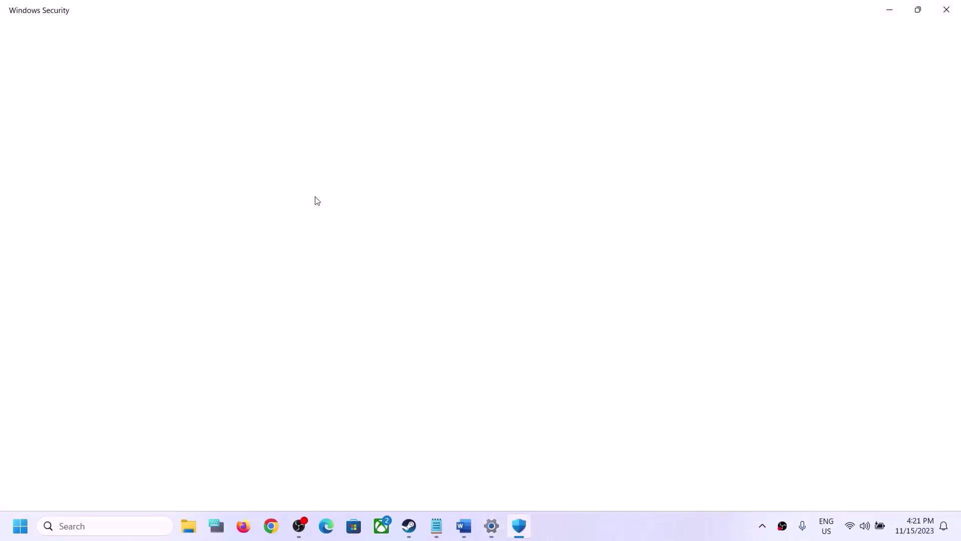
Start adding an allowed app through Controlled folder access in Ransomware protection, browsing all apps for it
scroll(326, 204, down, 3)
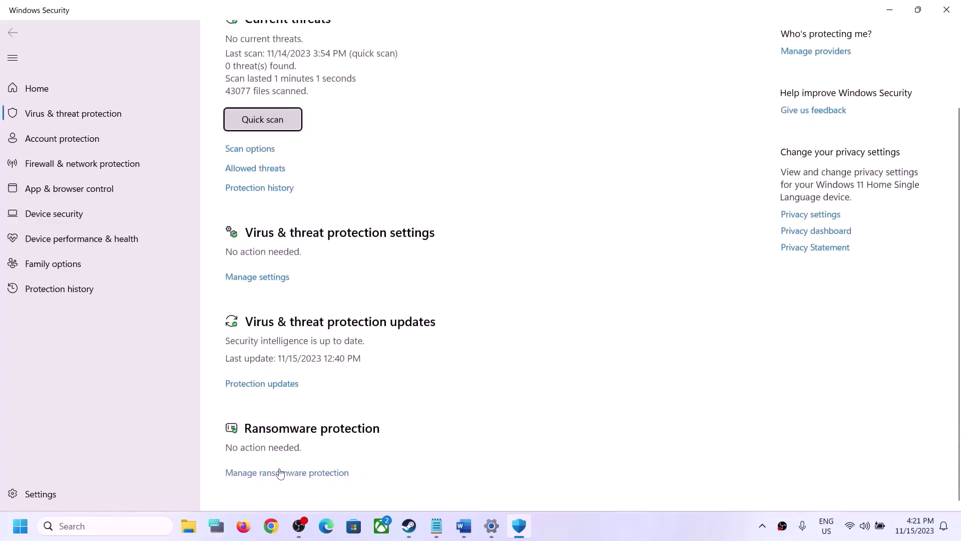
click(314, 474)
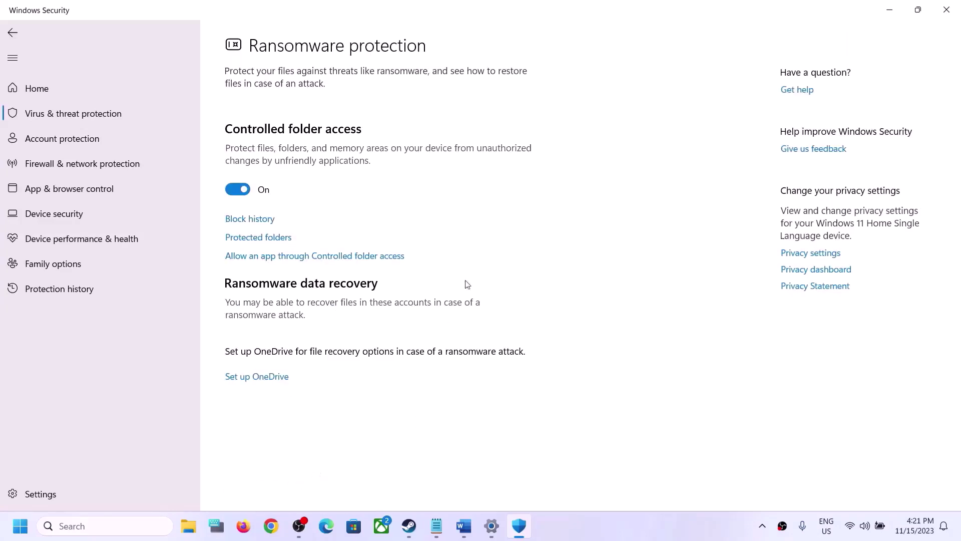
click(322, 259)
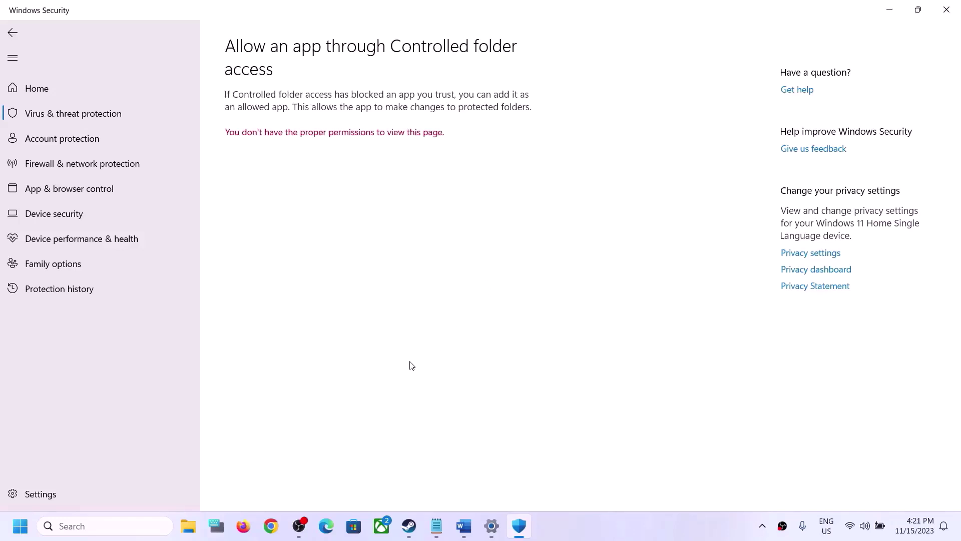
click(299, 143)
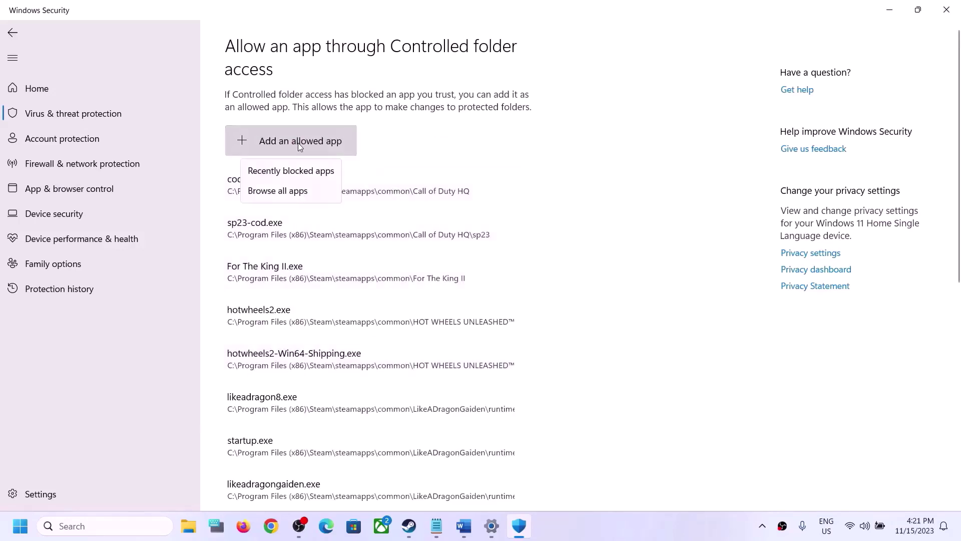
click(298, 191)
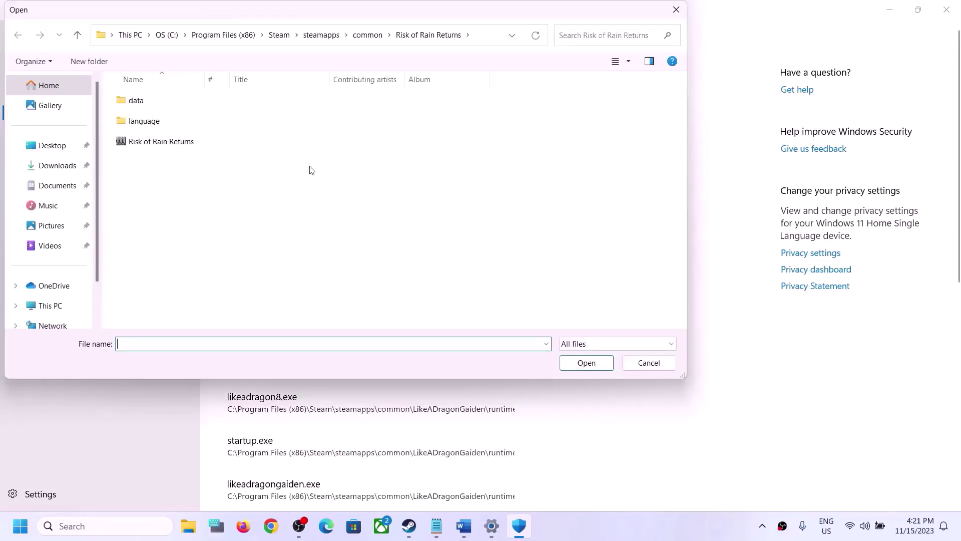
Browse to the Steam installation folder at C:\Program Files (x86)\Steam
click(54, 306)
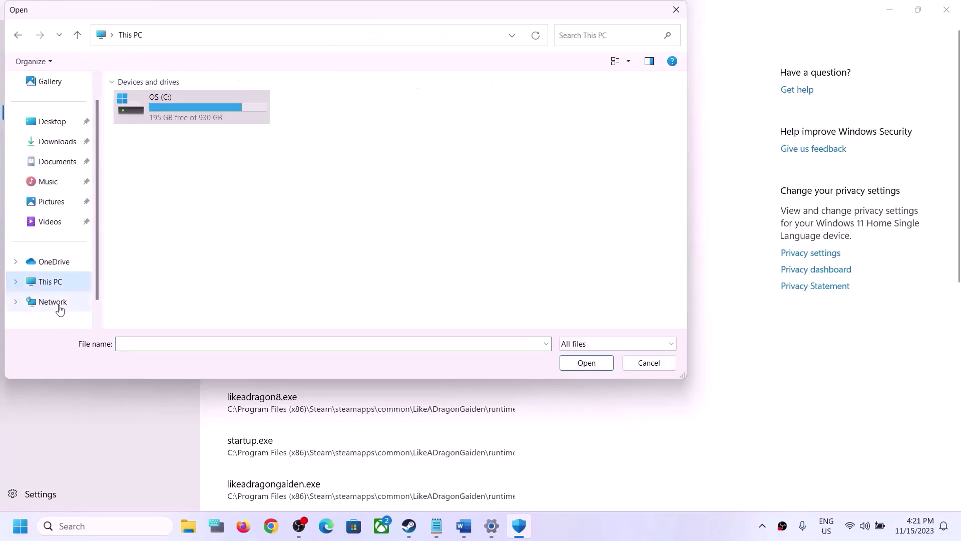
double_click(164, 113)
scroll(221, 276, down, 2)
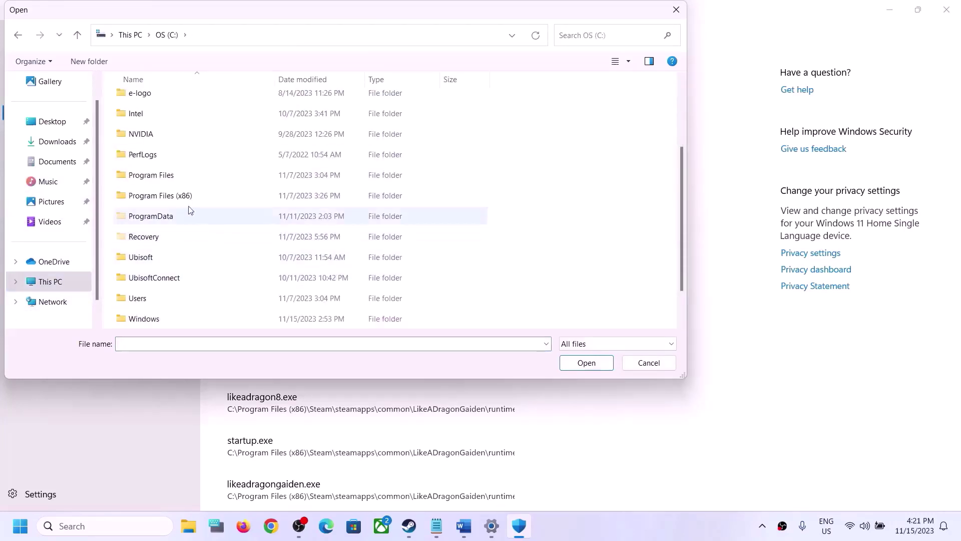
click(176, 202)
double_click(174, 195)
scroll(175, 191, down, 4)
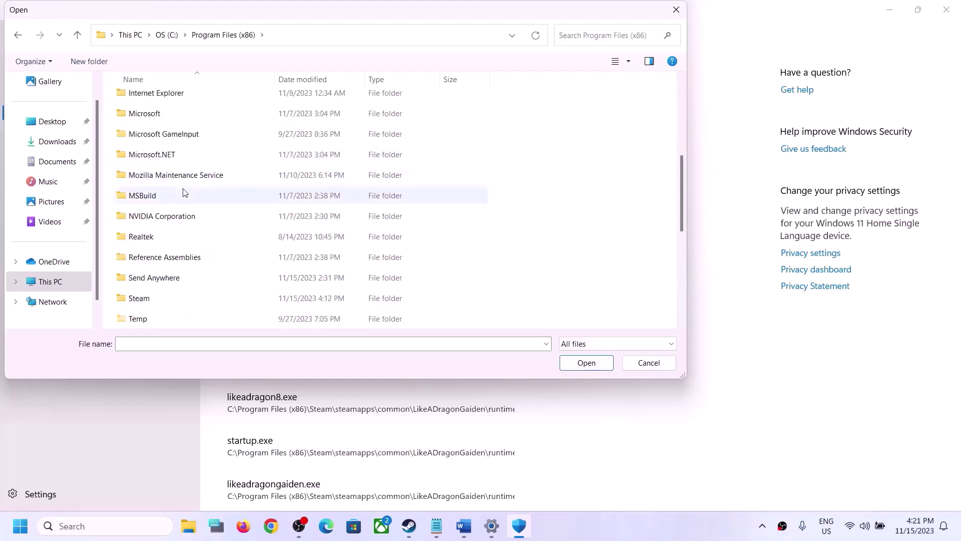
double_click(135, 298)
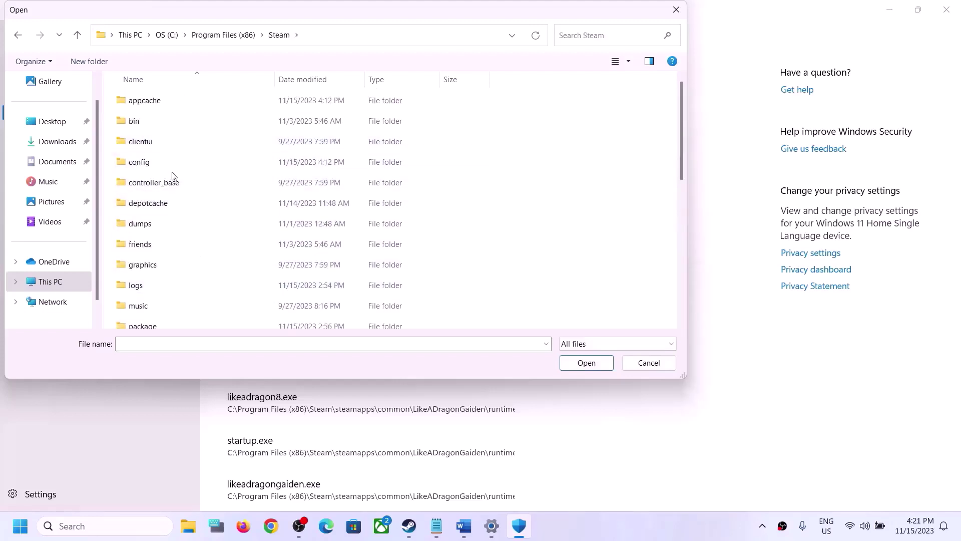
Add the Lethal Company application from steamapps\common\Lethal Company as an allowed app
scroll(170, 235, down, 2)
scroll(173, 193, down, 2)
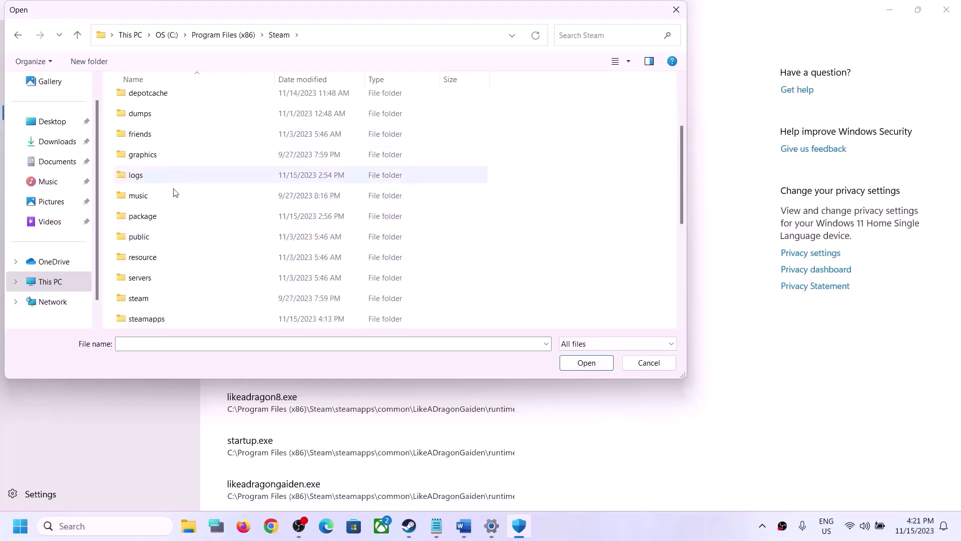
double_click(166, 260)
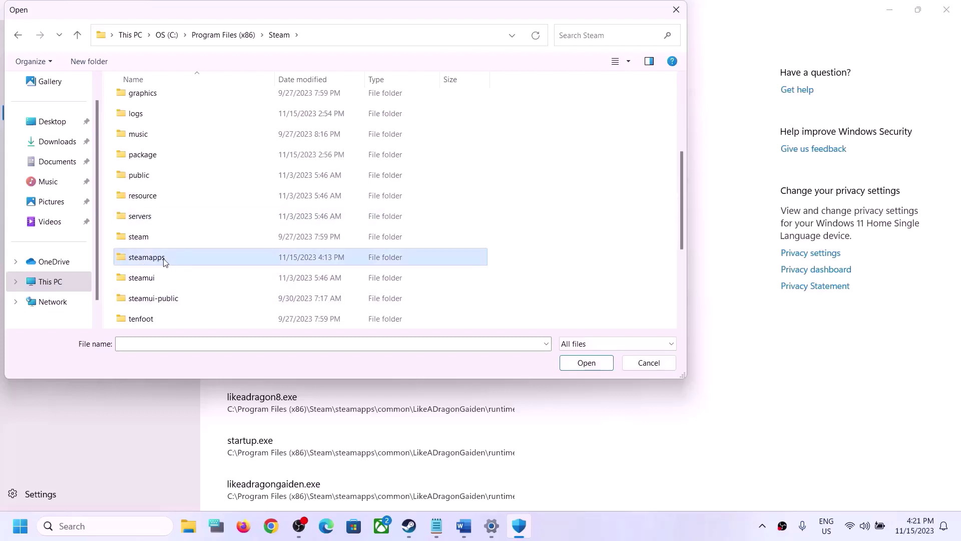
click(134, 98)
double_click(134, 99)
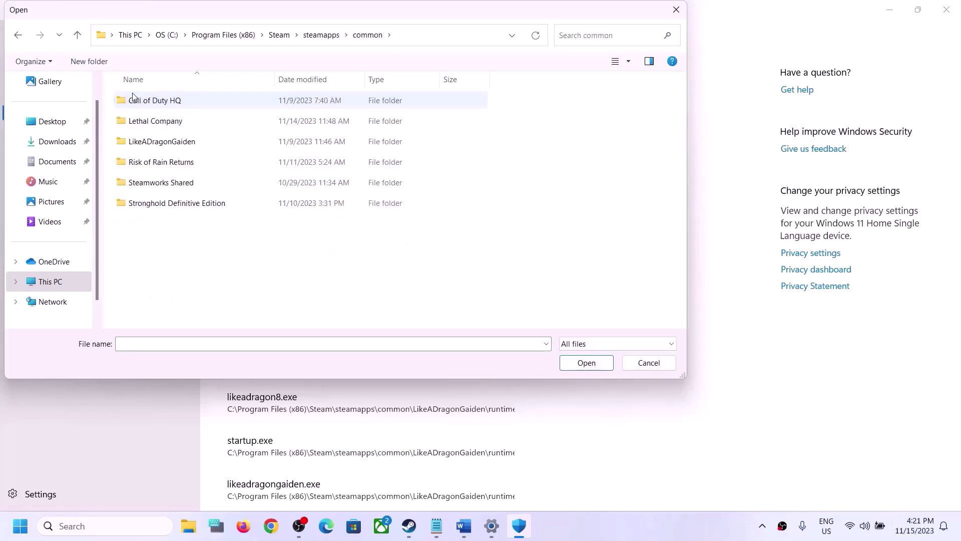
double_click(152, 123)
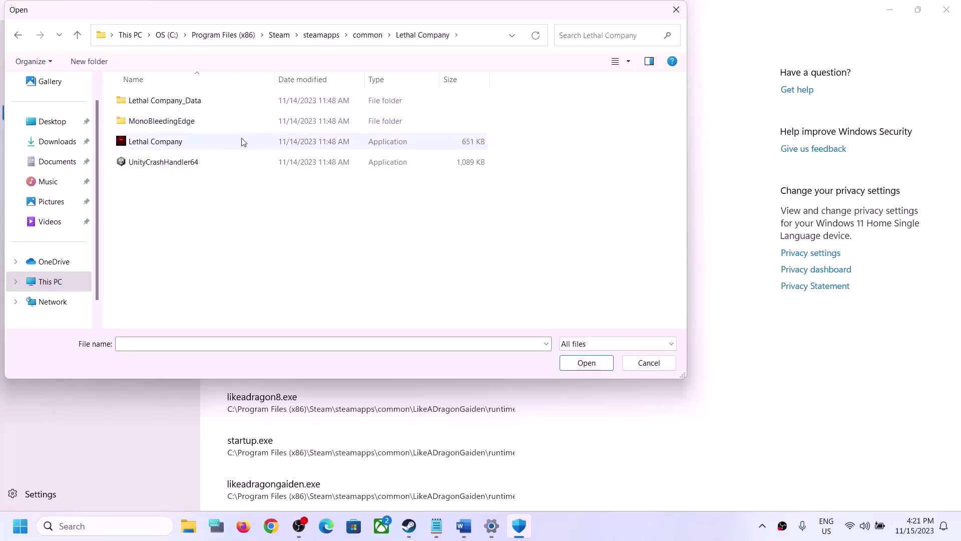
click(154, 144)
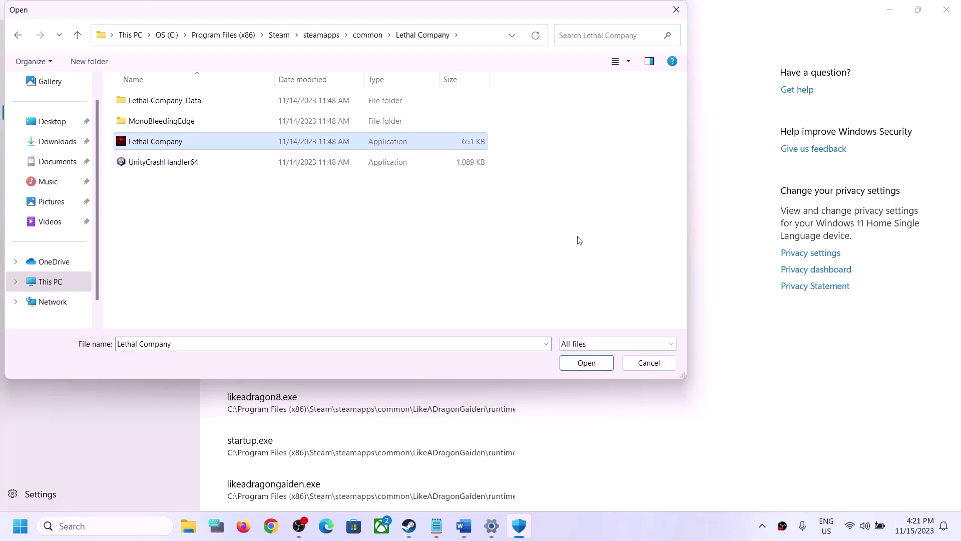
click(598, 368)
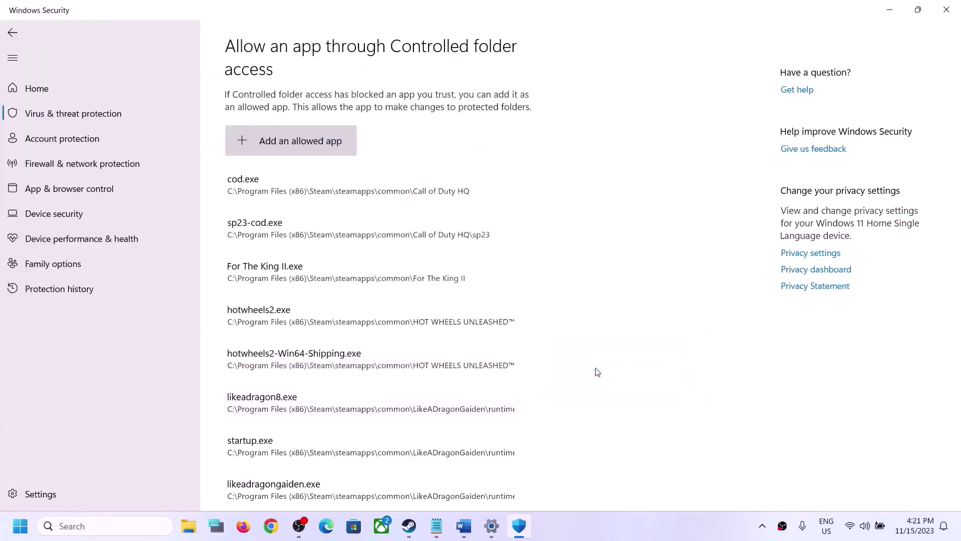
Browse for another allowed app and examine the MonoBleedingEdge and Lethal Company_Data folders for further executables
click(299, 150)
click(294, 189)
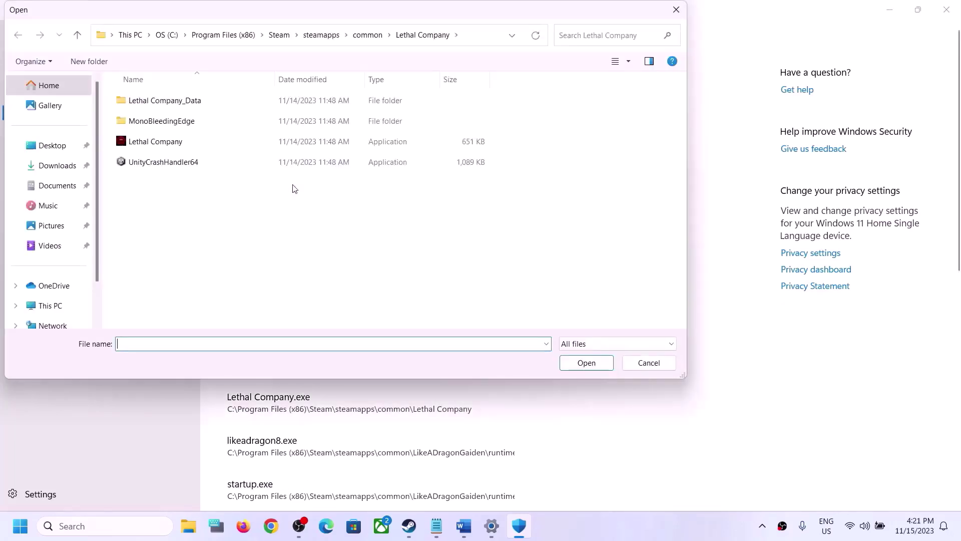
double_click(166, 123)
click(148, 103)
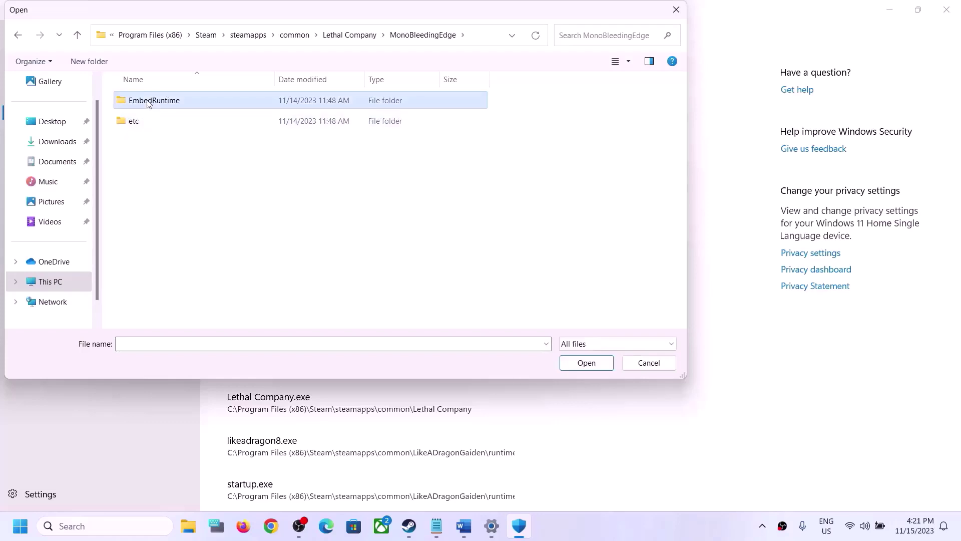
double_click(149, 102)
click(77, 35)
click(78, 34)
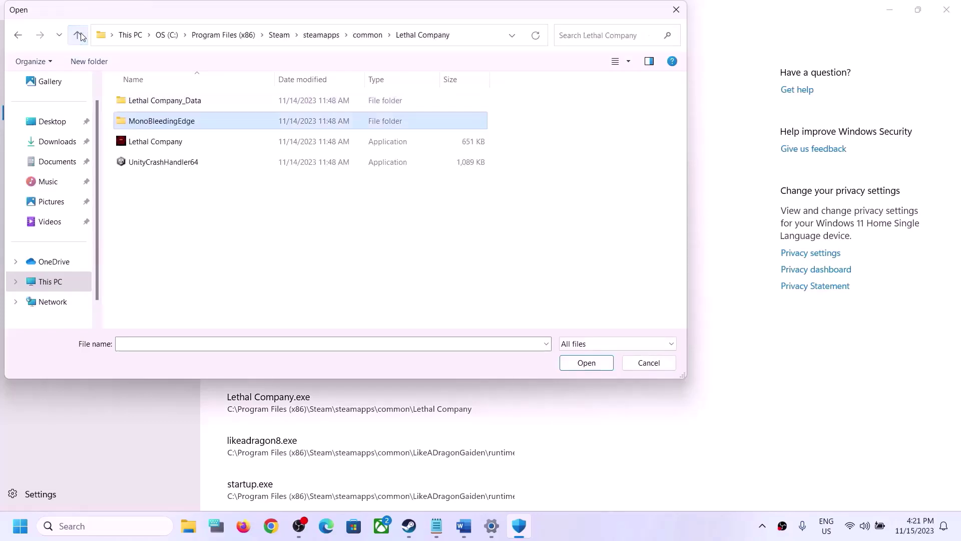
double_click(158, 101)
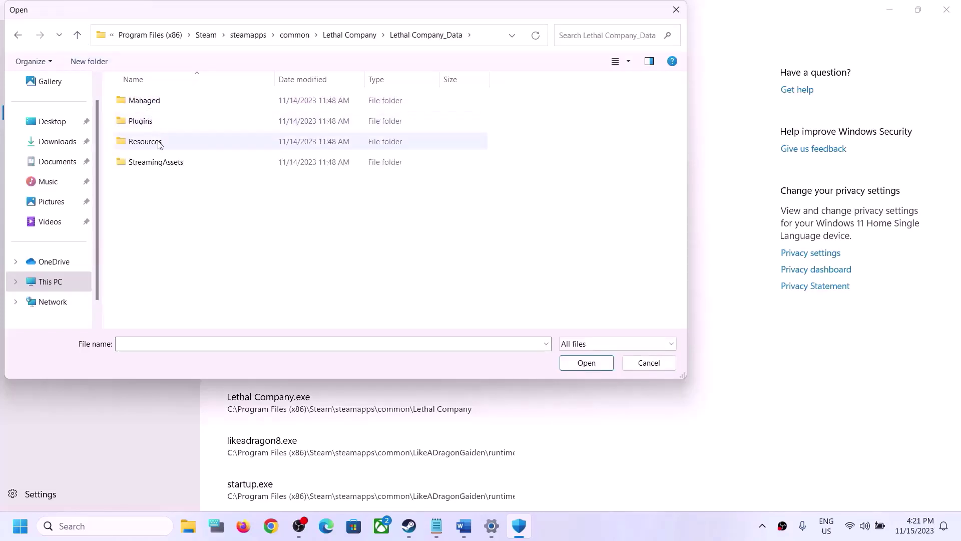
click(78, 35)
click(78, 34)
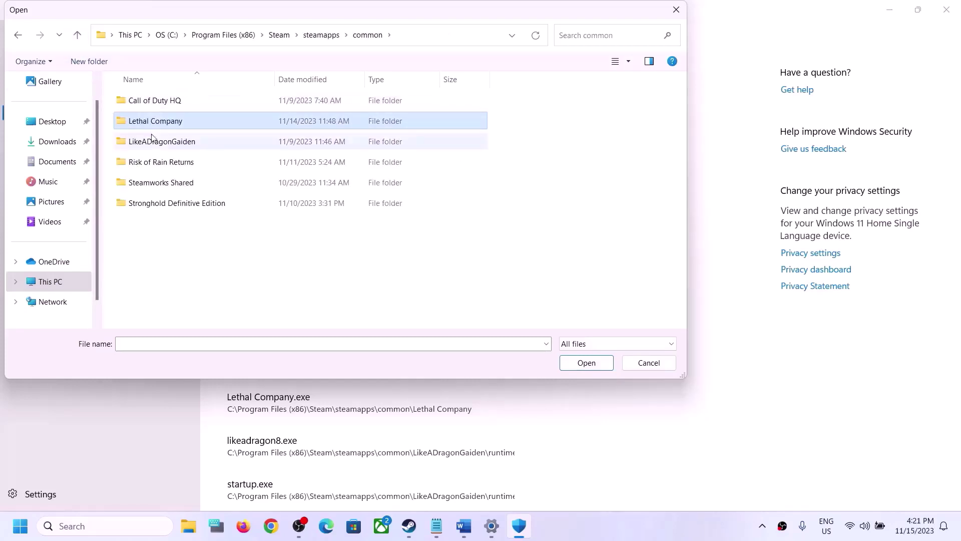
Choose the Lethal Company application inside steamapps\common\Lethal Company as an allowed app for Controlled folder access
double_click(152, 125)
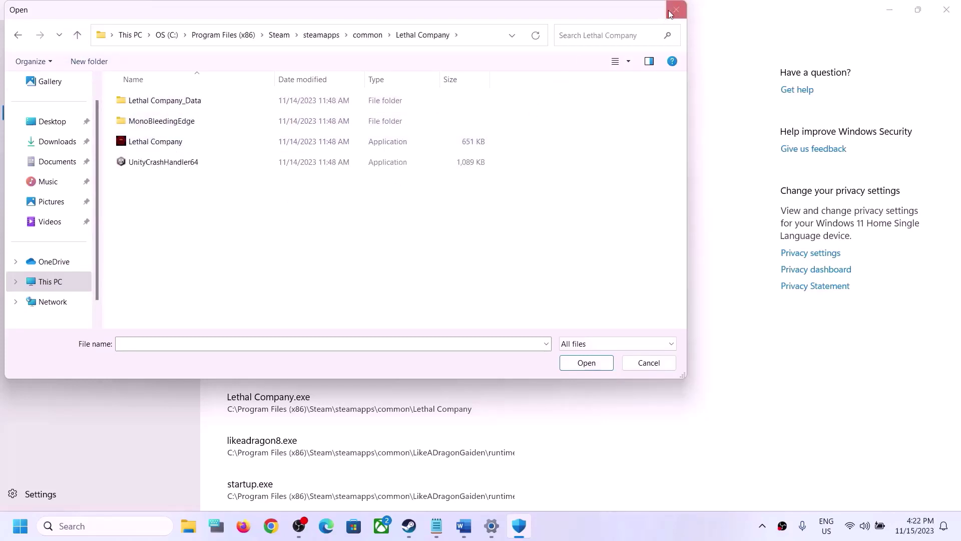
click(171, 143)
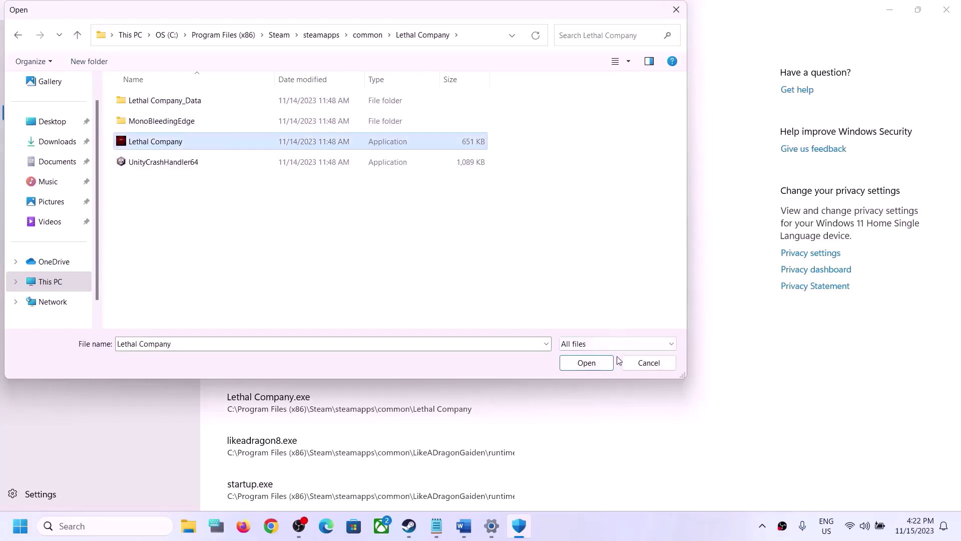
click(607, 362)
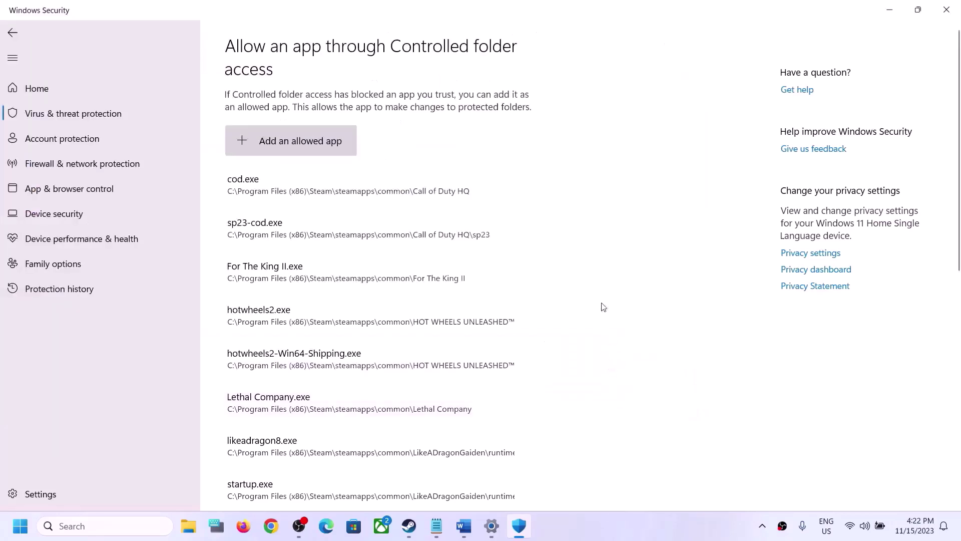
Find and open Control Panel, and bring up the apps allowed through Windows Defender Firewall under System and Security
click(102, 522)
text(con)
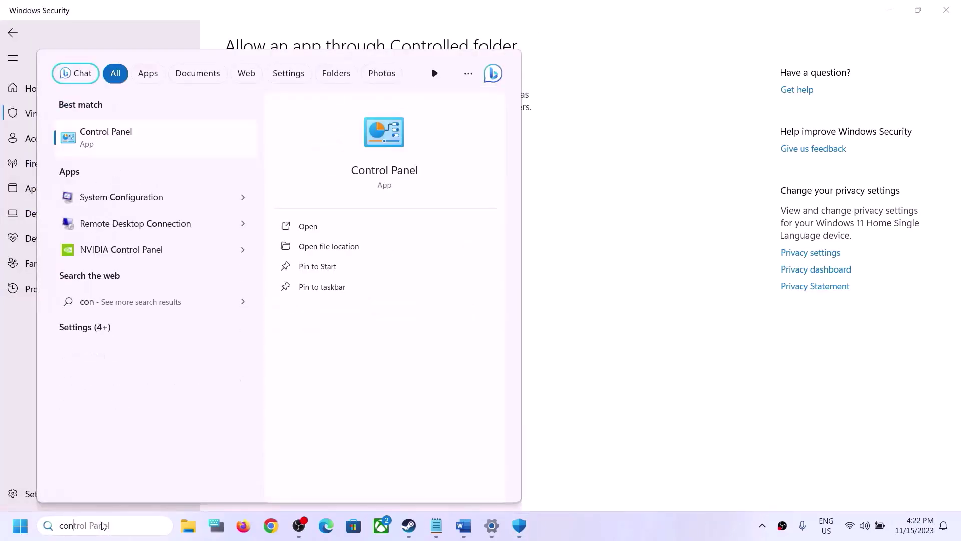
text(trol panel)
click(145, 145)
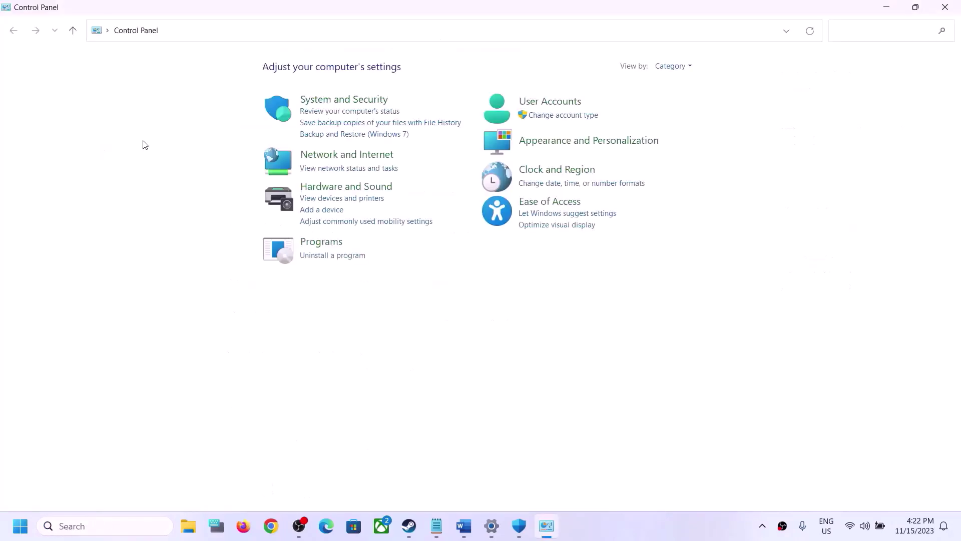
click(335, 100)
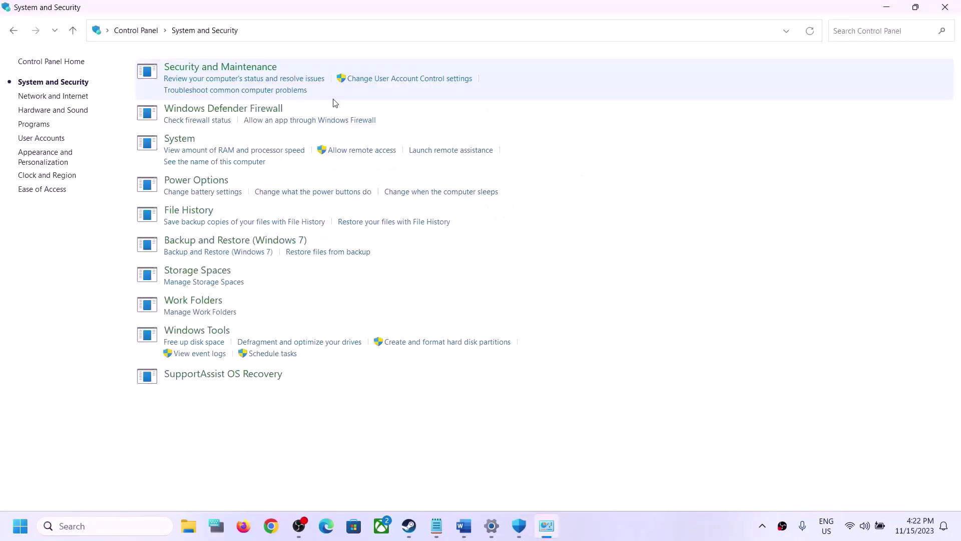
click(194, 109)
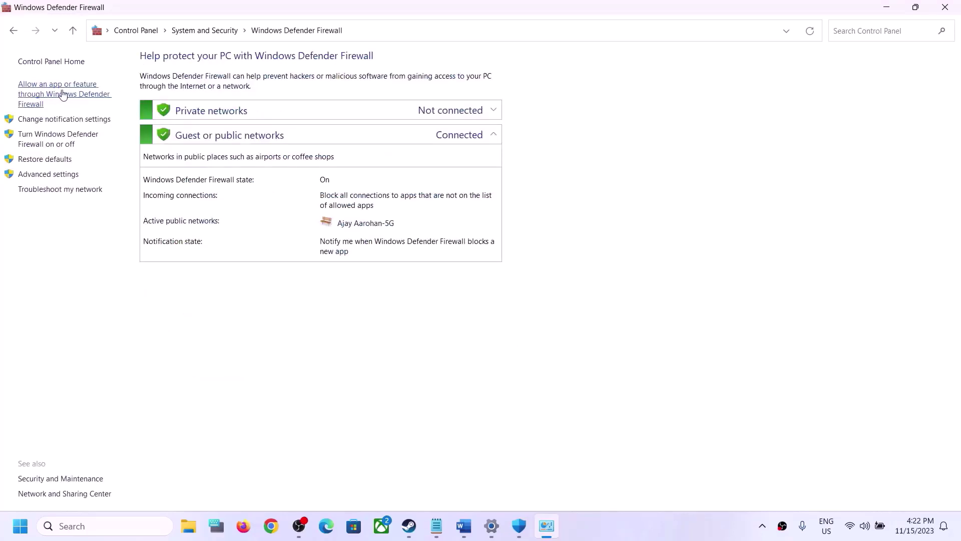
click(63, 94)
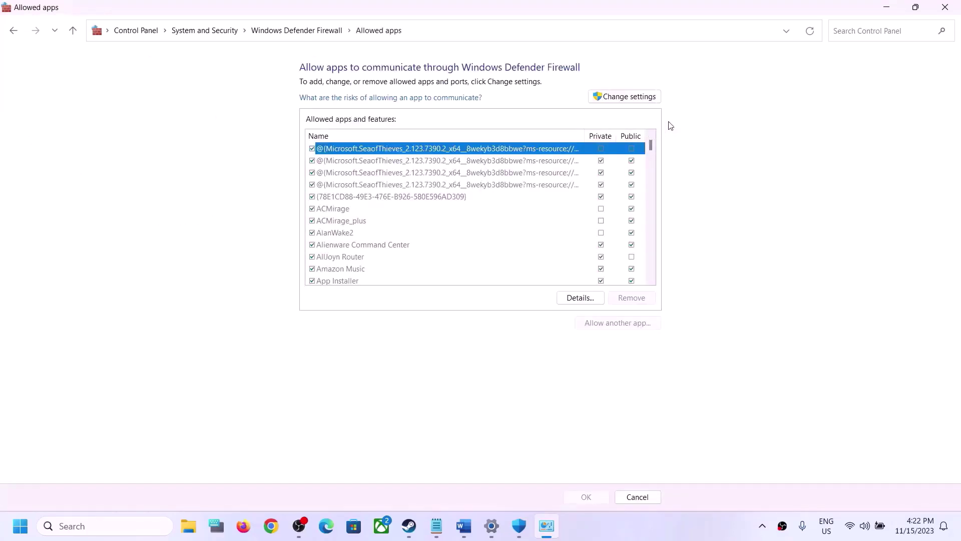
Enable changes to the firewall's allowed apps and start browsing for another app to allow
click(638, 96)
click(617, 322)
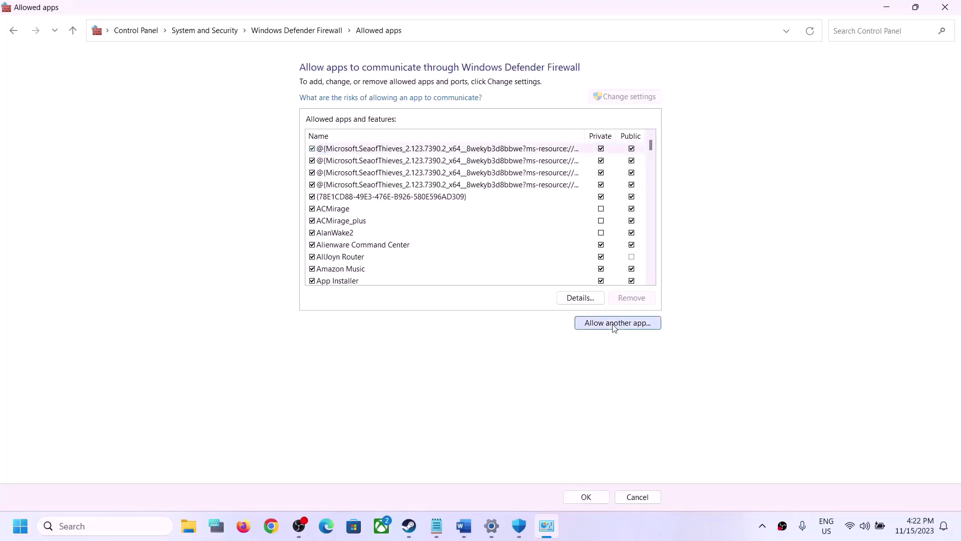
click(561, 322)
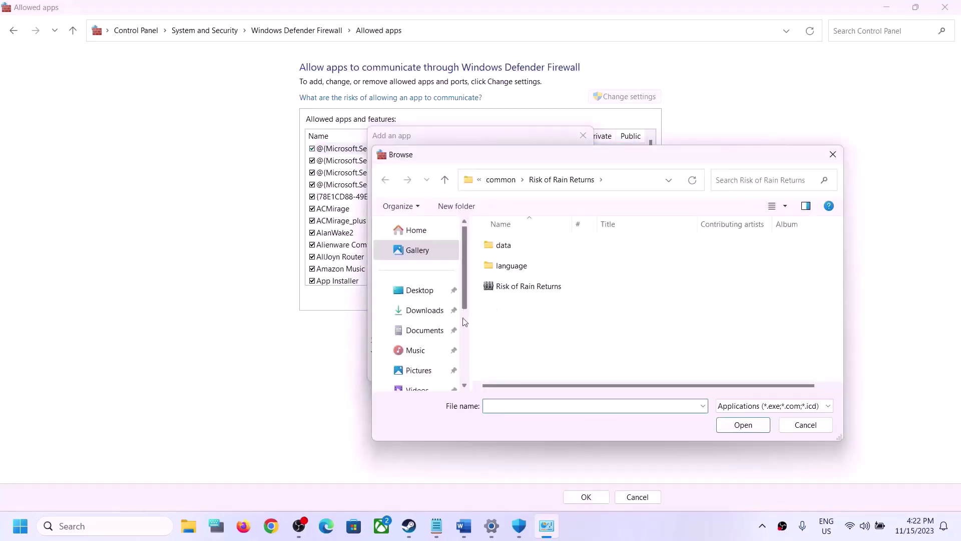
Navigate from This PC to C:\Program Files (x86)\Steam to locate the game for the firewall exception
scroll(427, 350, down, 3)
click(421, 326)
double_click(516, 272)
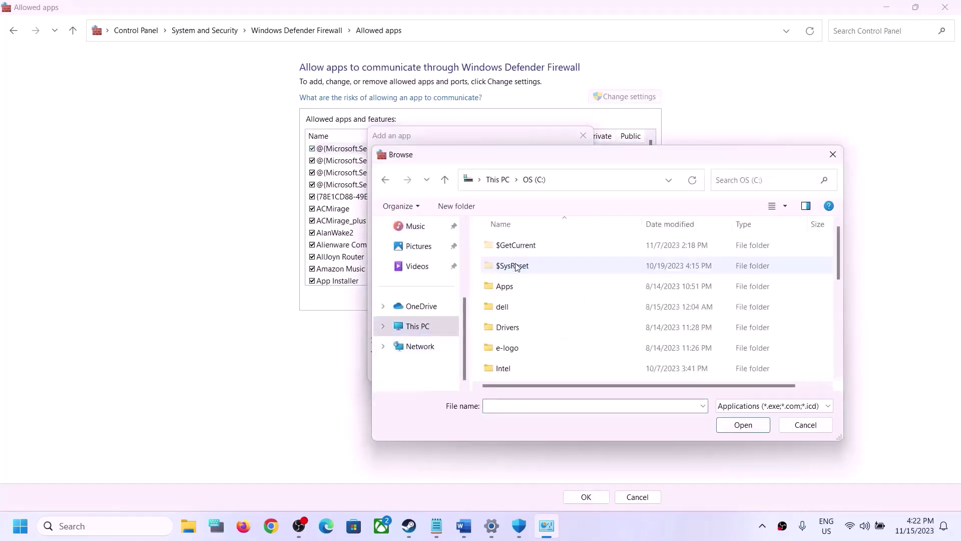
scroll(518, 281, down, 5)
scroll(532, 294, up, 1)
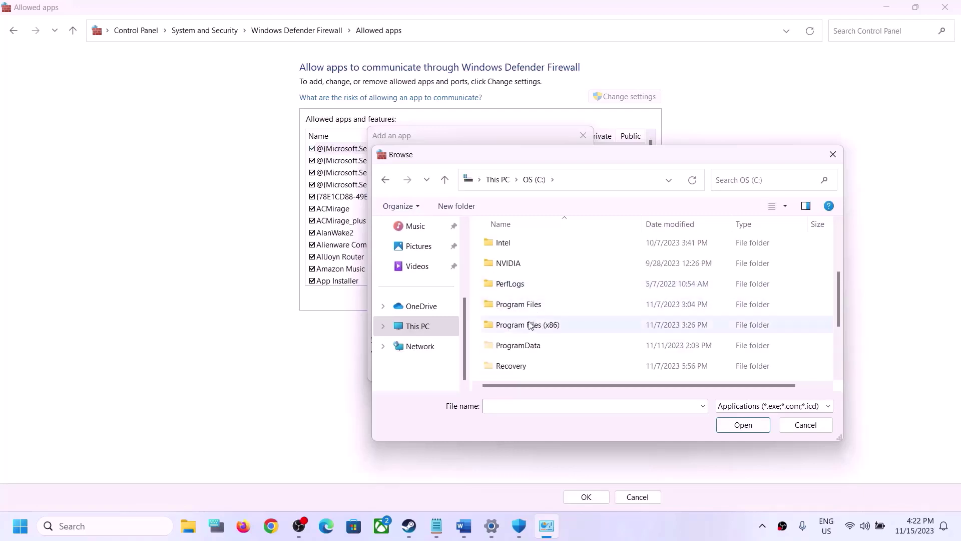
double_click(532, 324)
scroll(533, 324, down, 7)
double_click(530, 310)
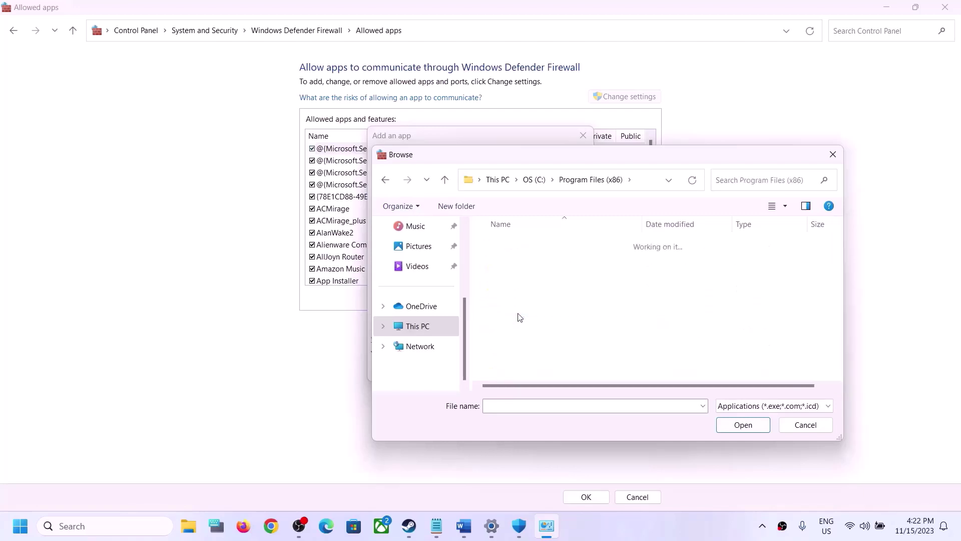
Try to add the Lethal Company application from steamapps\common\Lethal Company to the firewall's allowed apps
scroll(531, 316, down, 5)
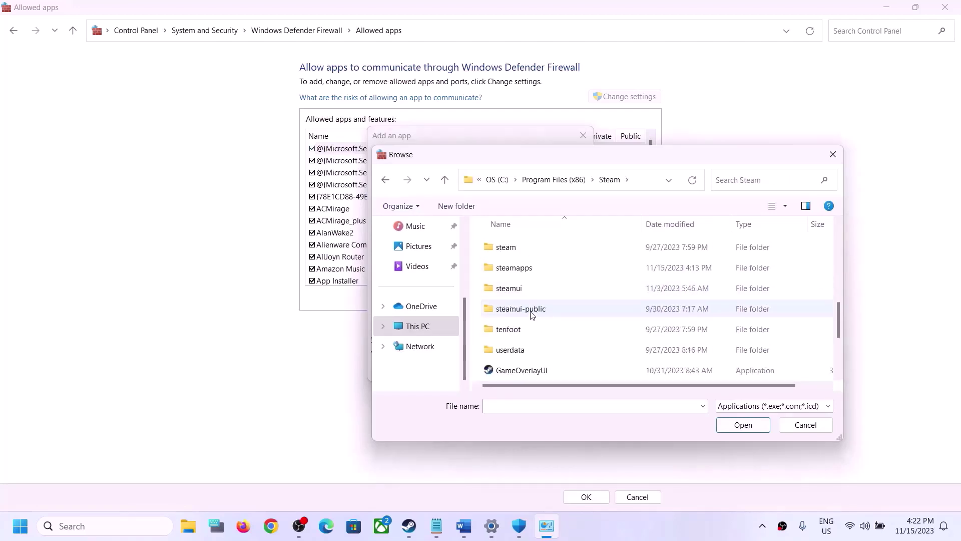
double_click(520, 268)
double_click(523, 245)
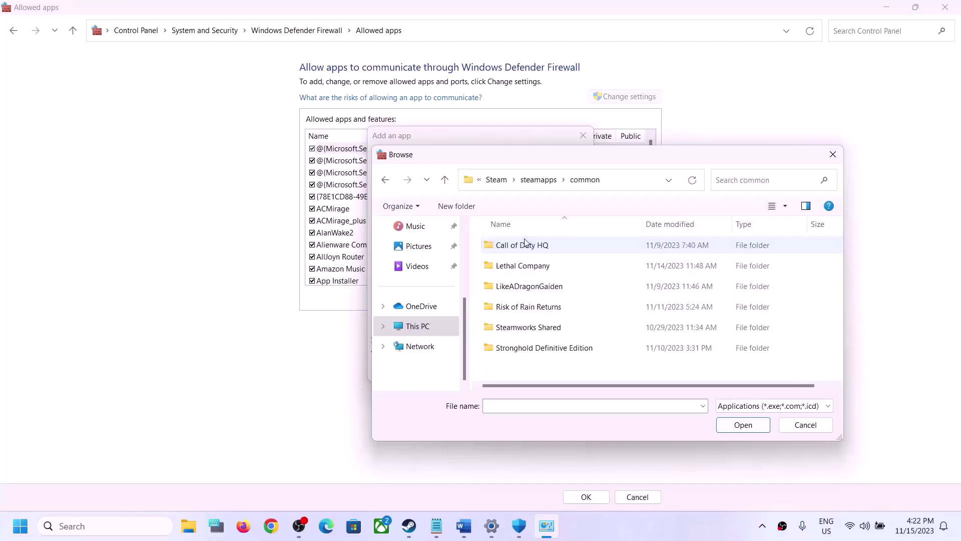
double_click(521, 266)
click(507, 287)
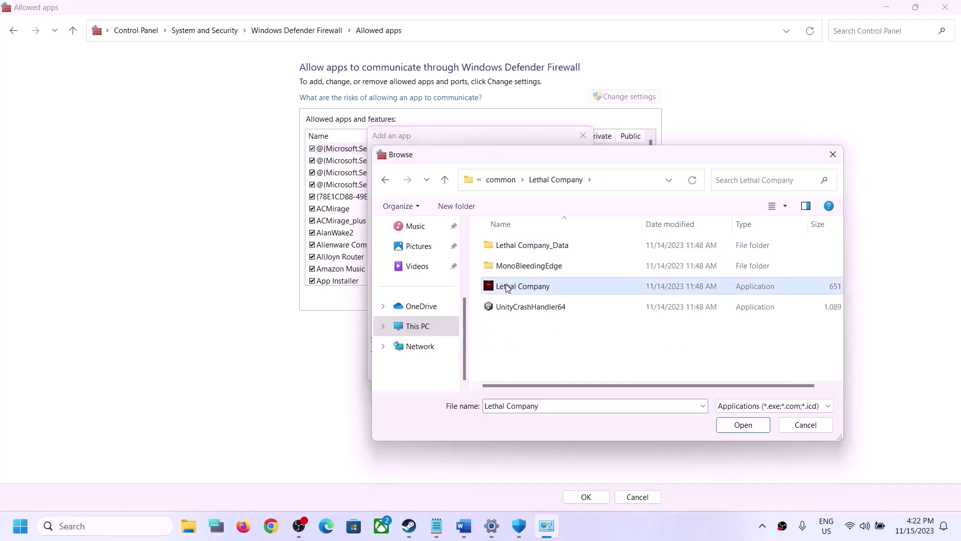
click(743, 425)
click(520, 371)
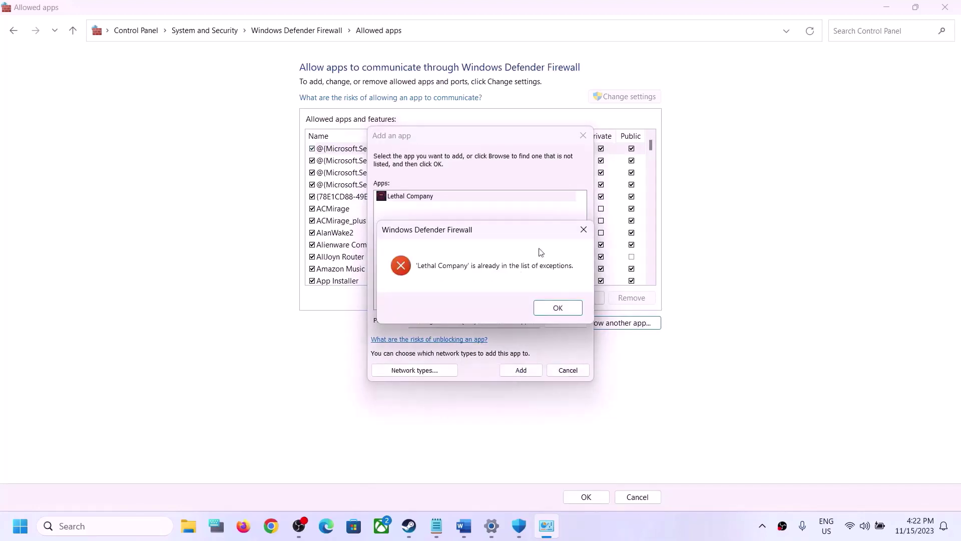
click(565, 307)
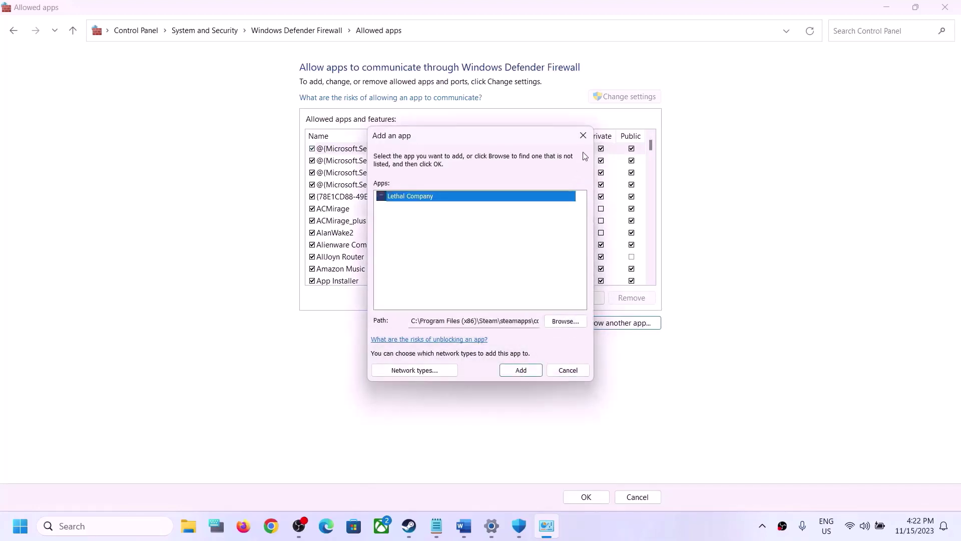
click(584, 136)
Locate Lethal Company in the firewall's allowed apps list, check its Private and Public access, and confirm the list
scroll(404, 253, down, 15)
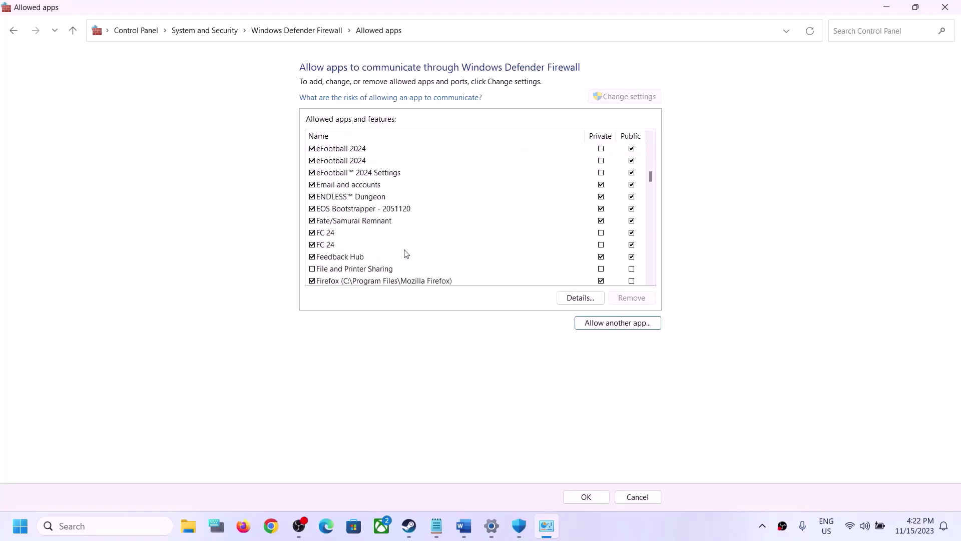
scroll(406, 253, down, 20)
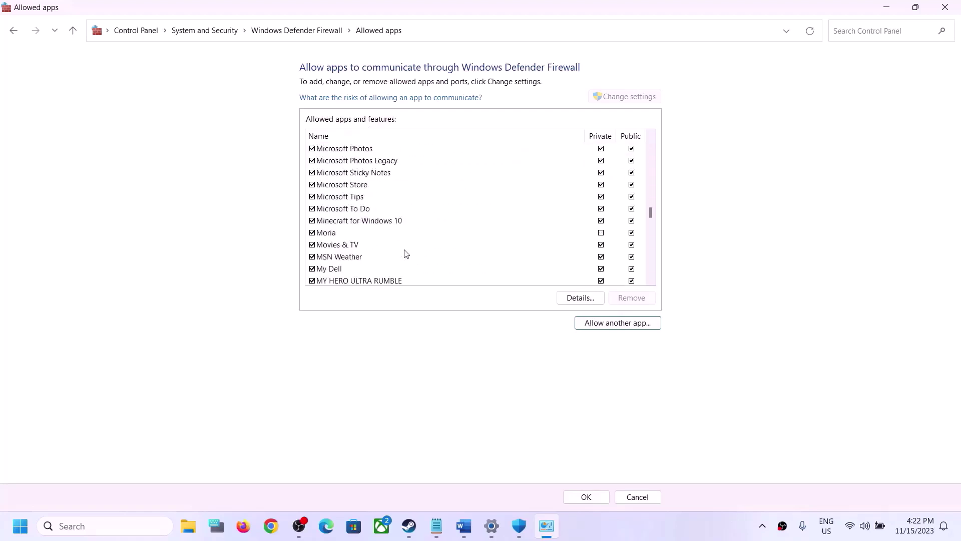
scroll(406, 253, down, 7)
scroll(406, 252, up, 7)
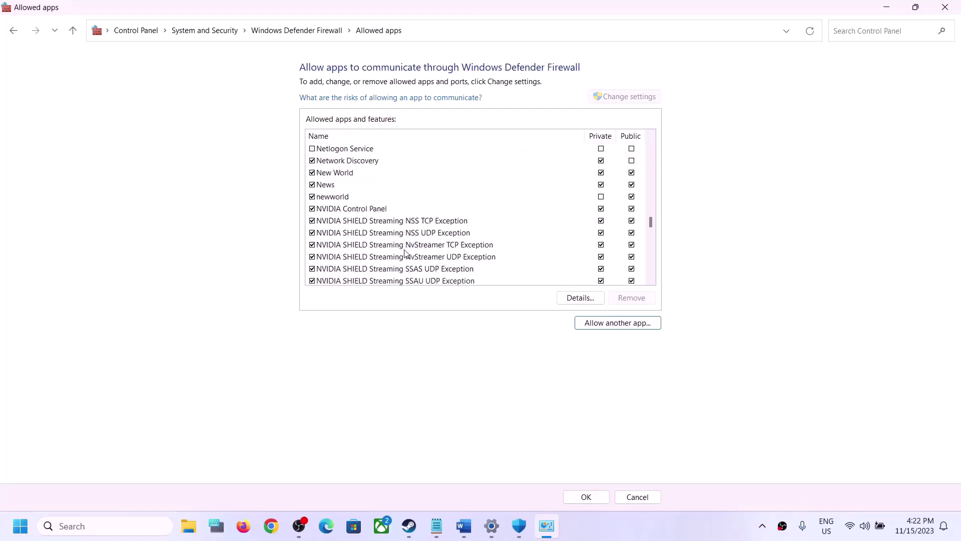
scroll(406, 253, up, 10)
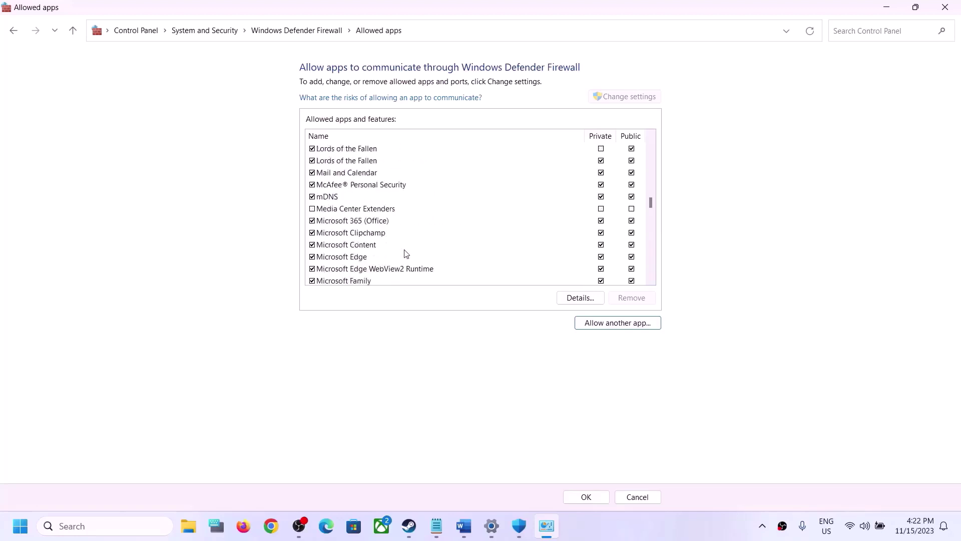
scroll(405, 253, up, 2)
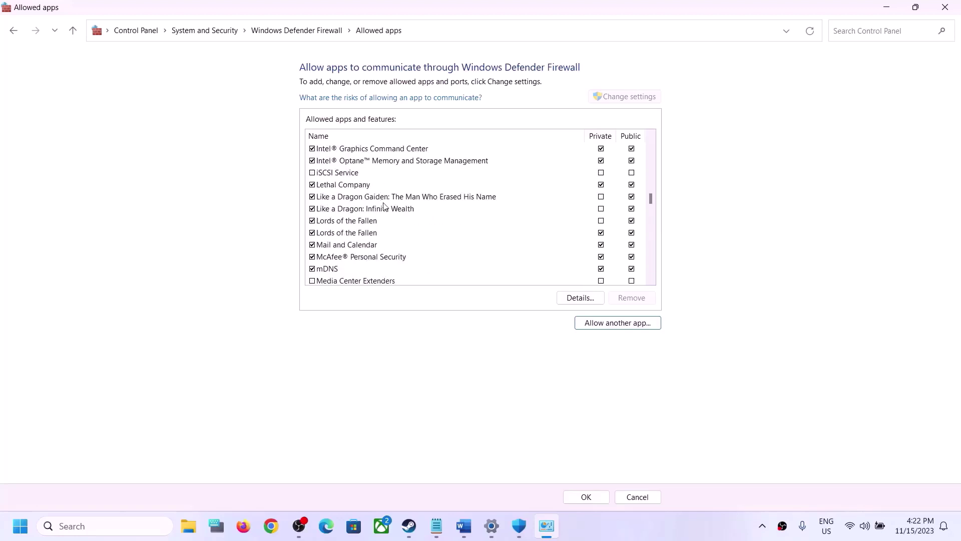
click(364, 186)
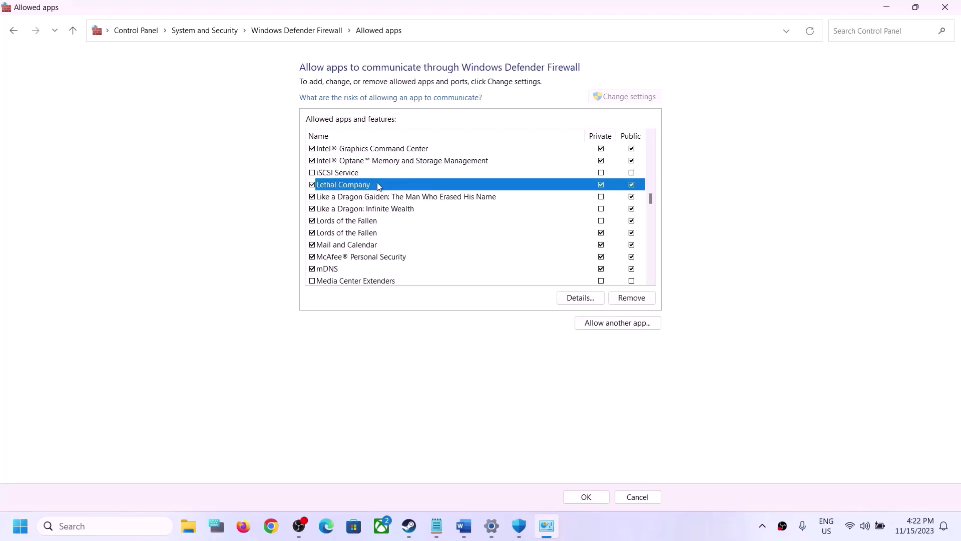
click(599, 494)
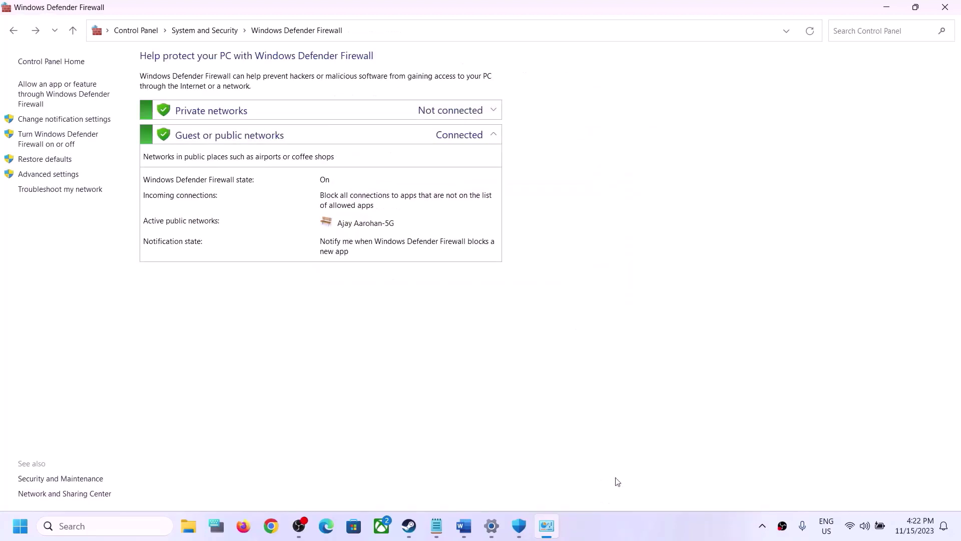
Close the Control Panel, Windows Security and Settings windows
click(946, 9)
click(946, 12)
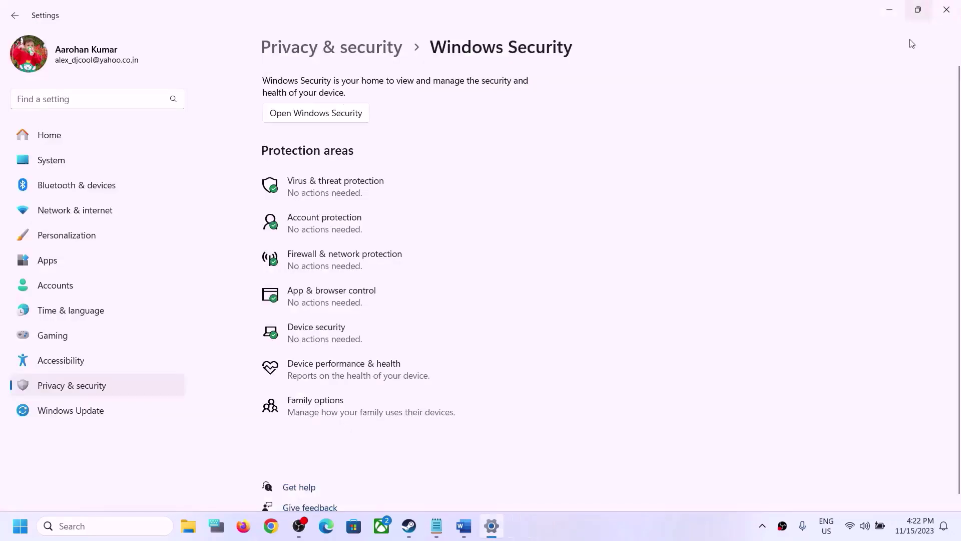
click(946, 9)
Switch to the Word troubleshooting document and highlight Step 3's instruction to run the game as an administrator from its installation folder
click(463, 526)
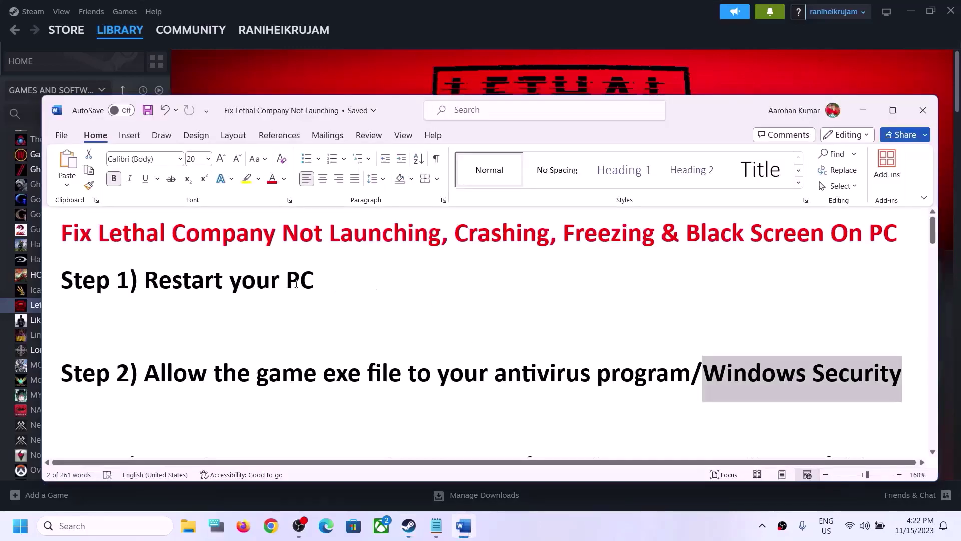
scroll(293, 306, down, 2)
drag(146, 371, 888, 371)
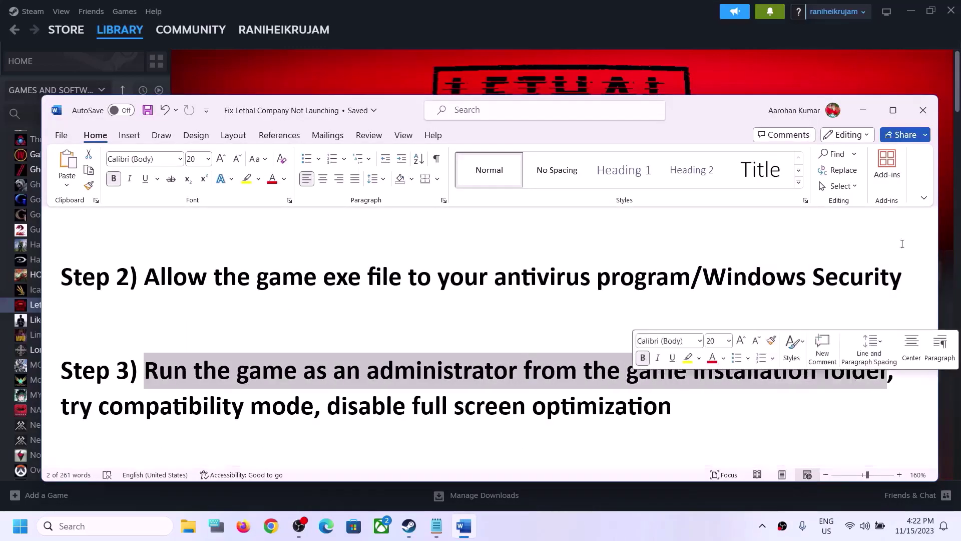
Minimize Word and open Lethal Company's local files folder from the Steam library
click(863, 110)
right_click(74, 306)
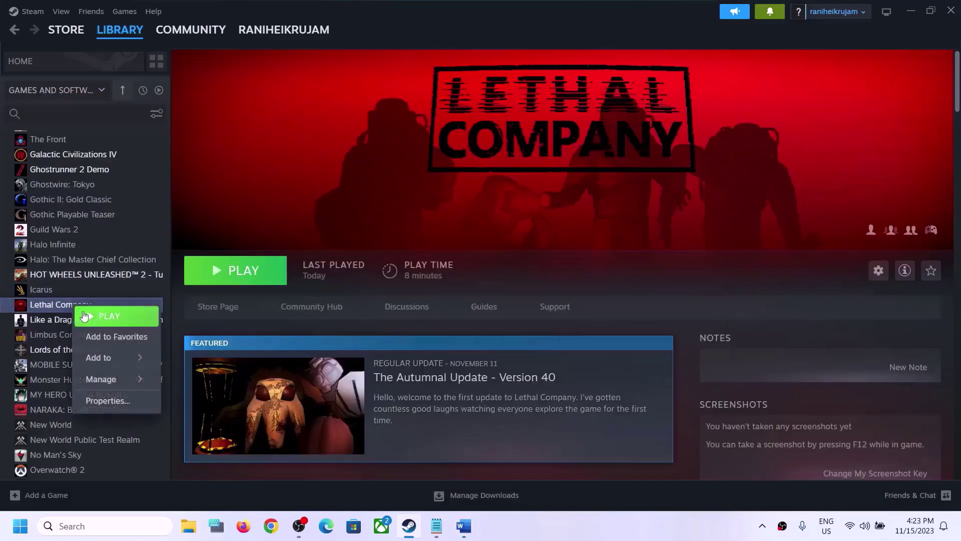
mouse_move(102, 386)
click(228, 403)
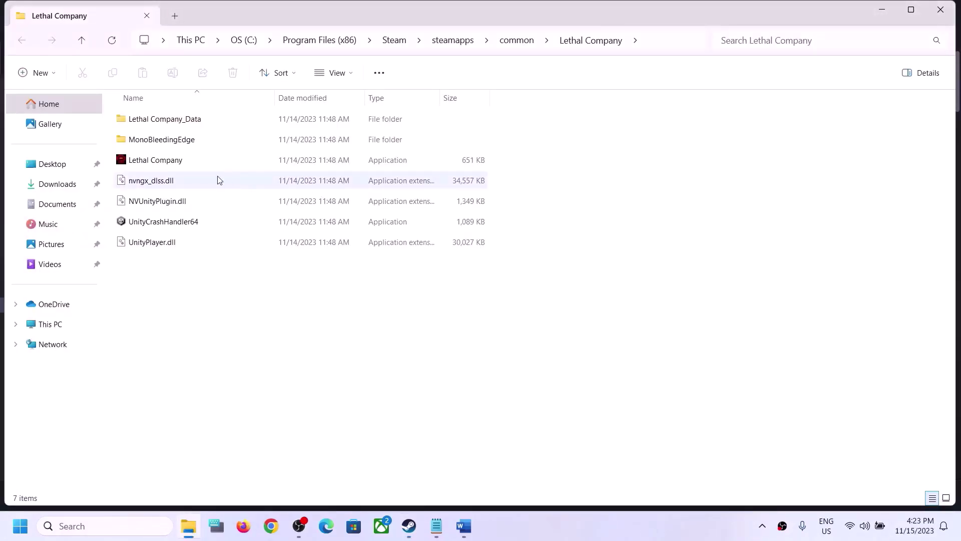
Set the Lethal Company application to run as an administrator in its compatibility properties and apply the change
click(149, 167)
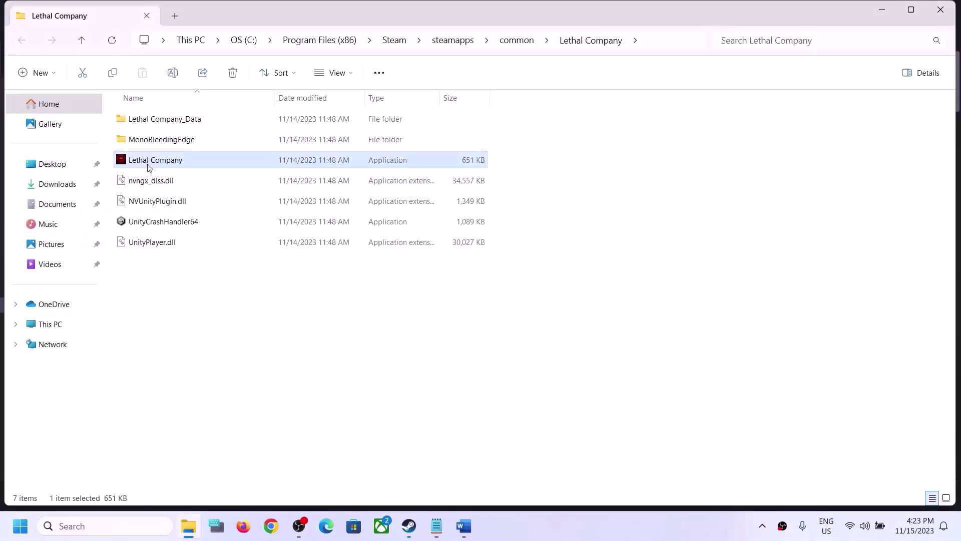
right_click(149, 167)
click(194, 347)
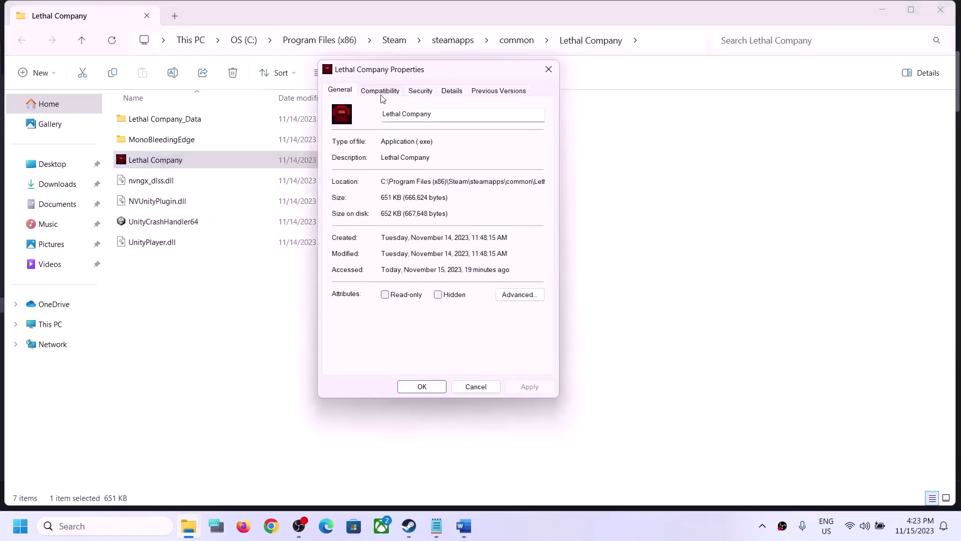
click(382, 95)
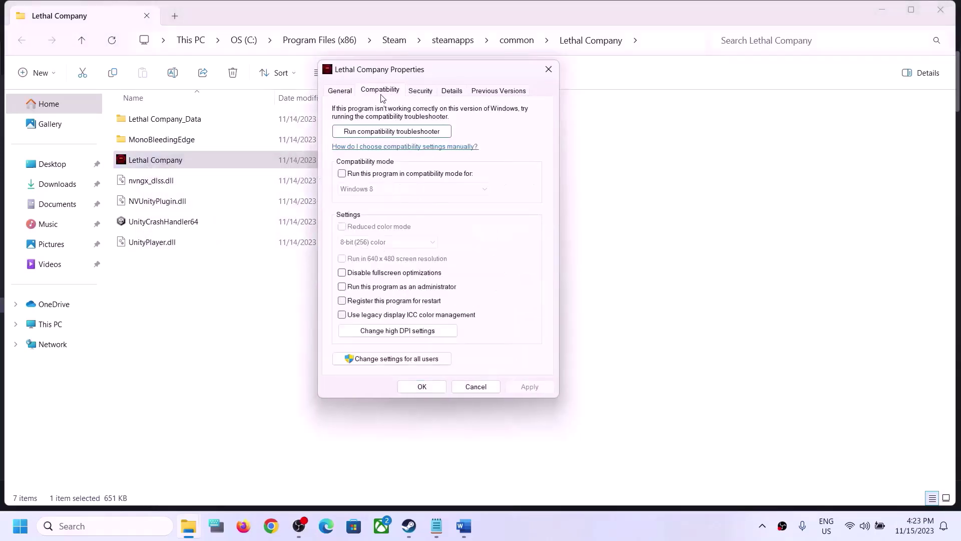
click(343, 287)
click(521, 390)
click(423, 389)
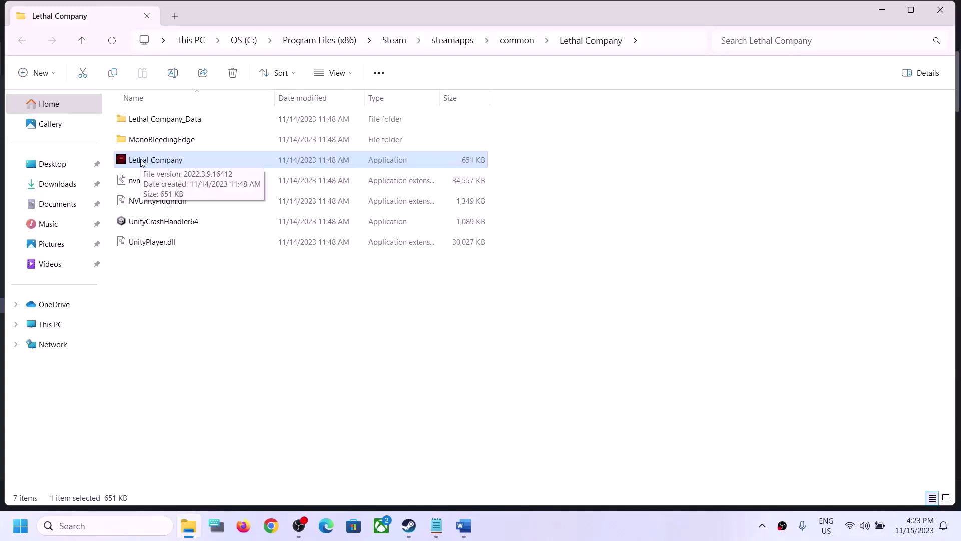
Bring up Steam and minimize it, keeping the Lethal Company installation folder open
click(410, 526)
click(410, 526)
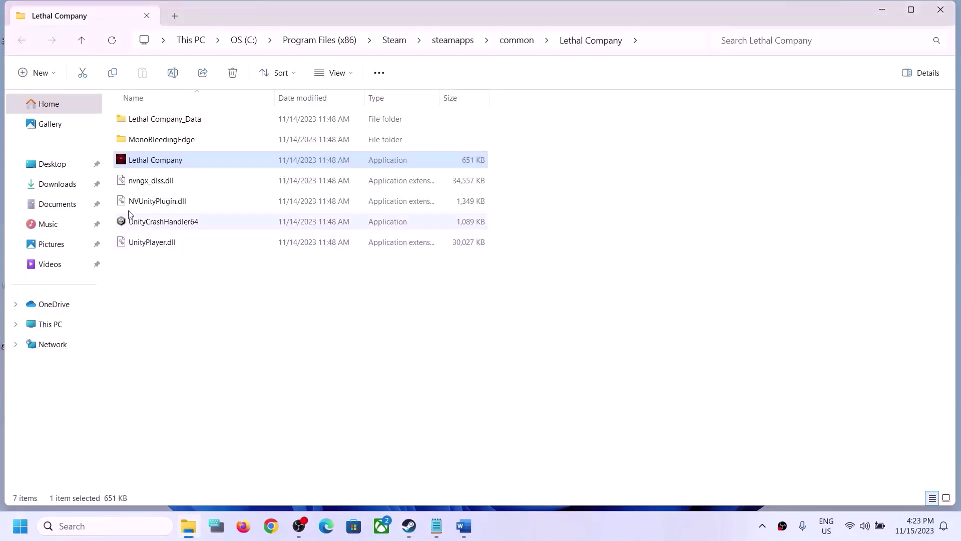
Disable fullscreen optimizations for the Lethal Company application in its compatibility properties and apply the change
right_click(164, 160)
click(221, 341)
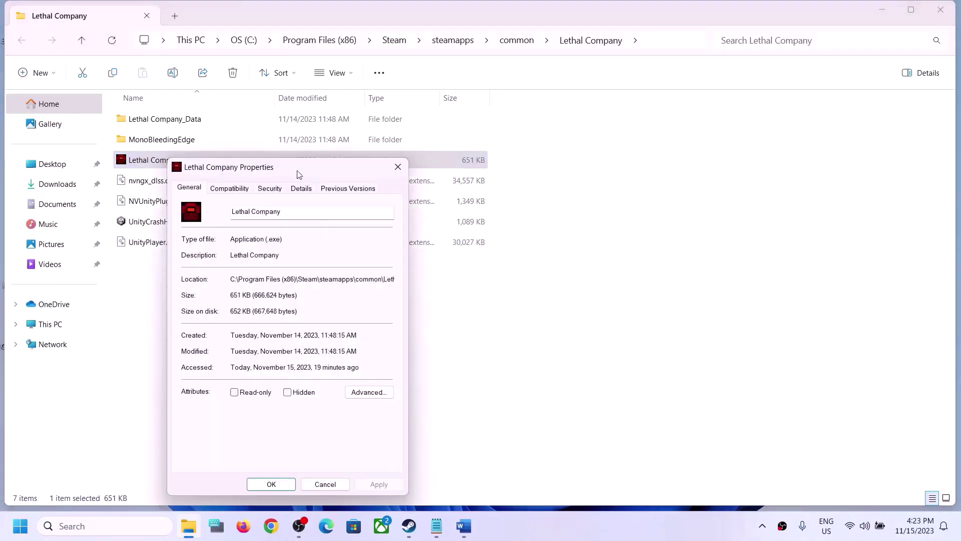
click(296, 142)
click(269, 323)
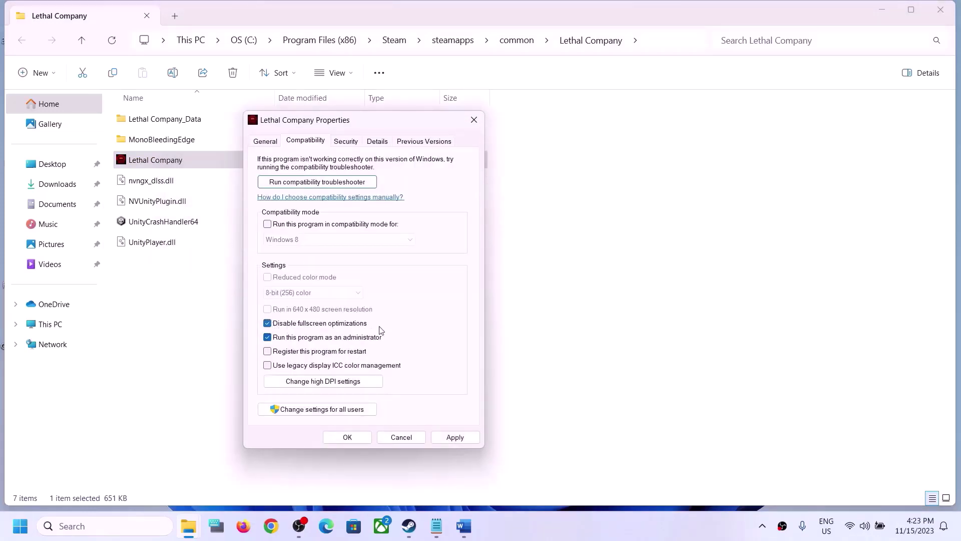
click(447, 438)
click(347, 436)
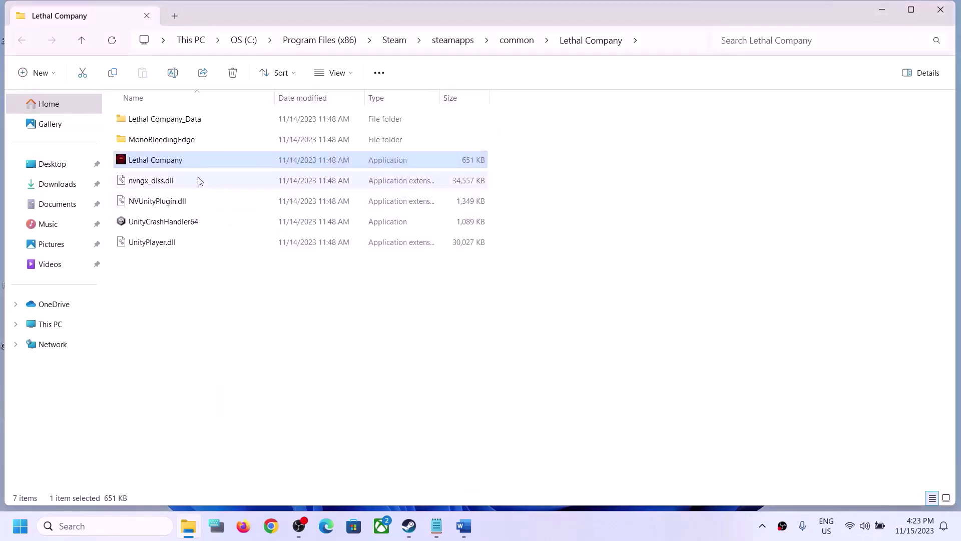
Set the Lethal Company application to run in compatibility mode for Windows 8 and apply the change
right_click(168, 168)
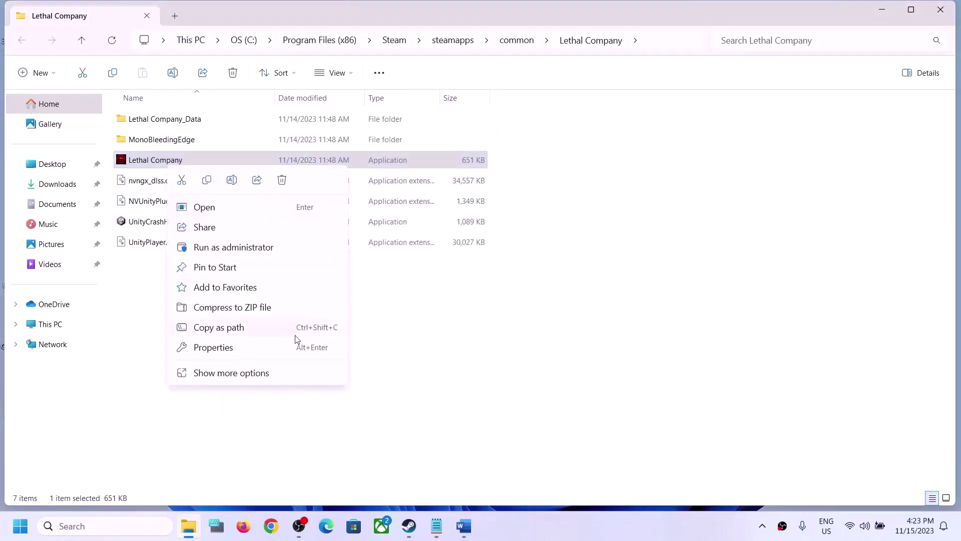
click(219, 348)
drag(289, 182, 376, 95)
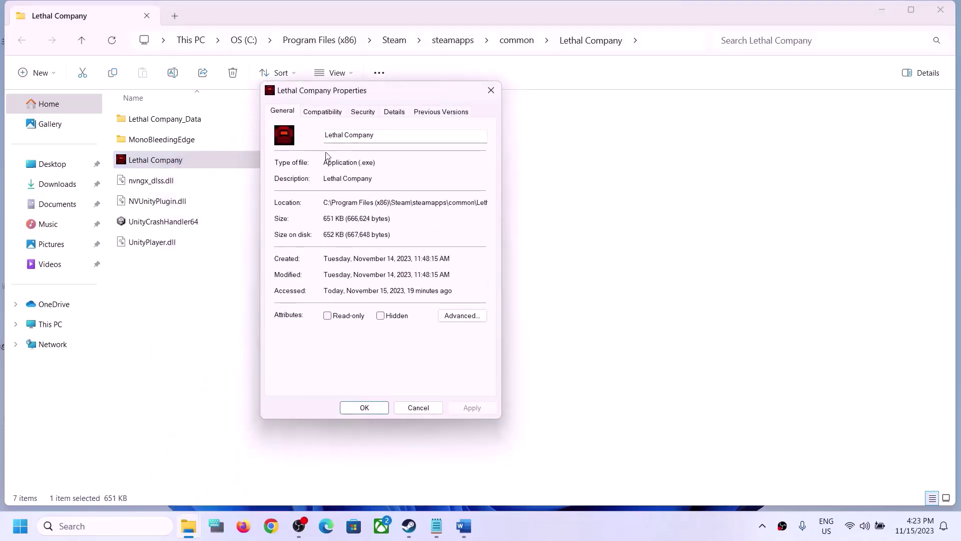
click(318, 114)
click(284, 195)
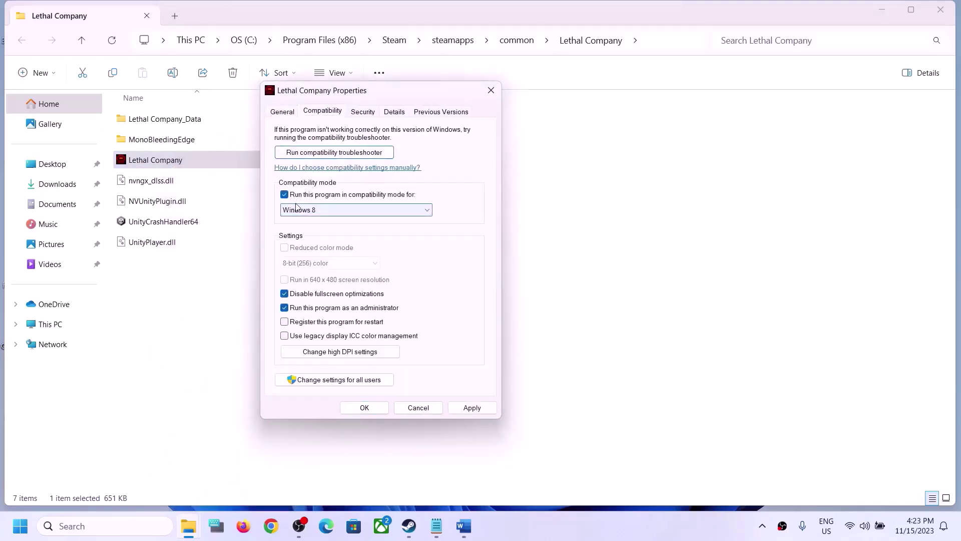
click(320, 210)
click(412, 257)
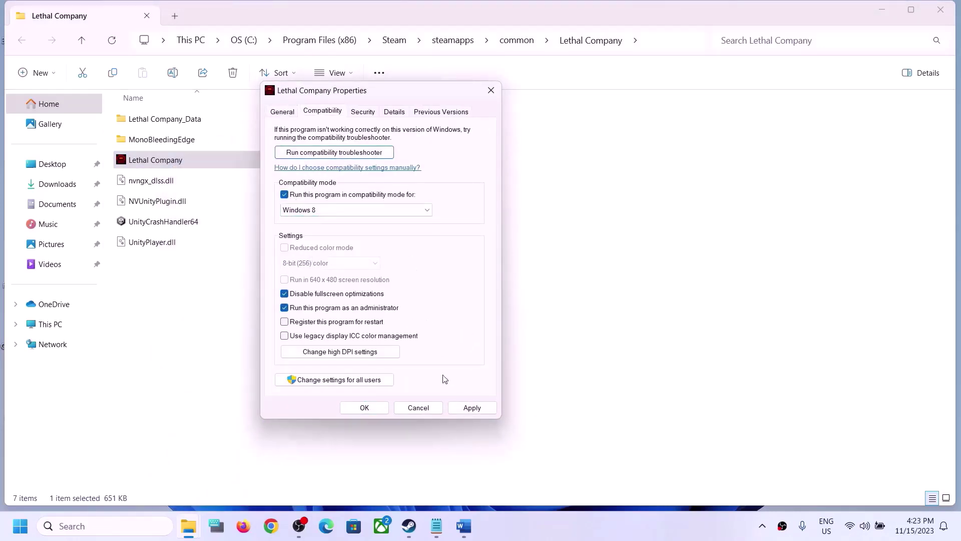
click(450, 408)
click(364, 407)
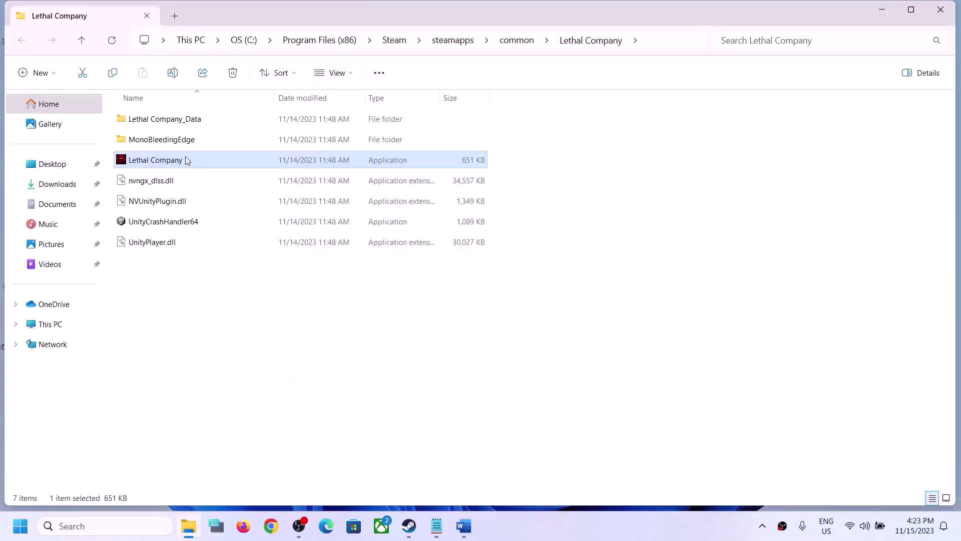
Change the Lethal Company application's compatibility mode to Windows 7 and apply the change
right_click(184, 166)
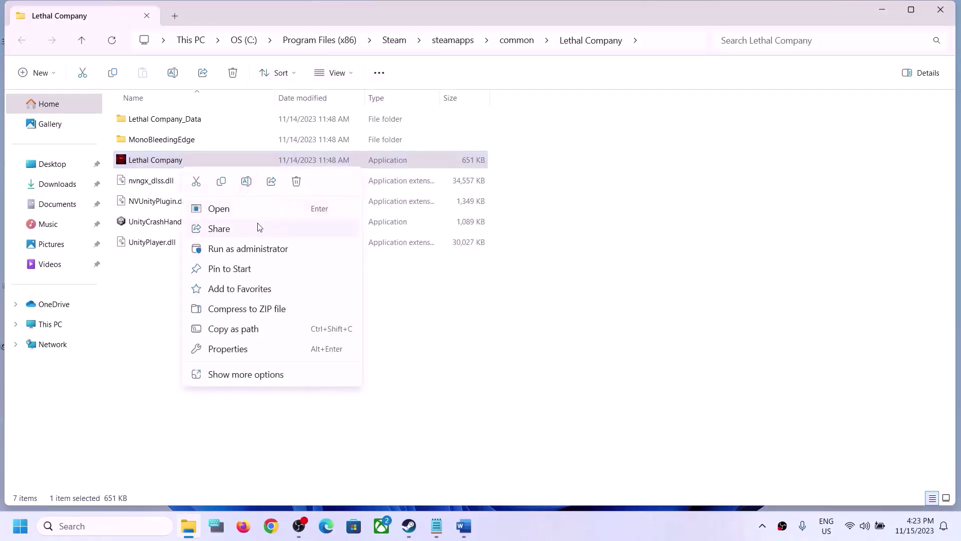
click(237, 350)
click(247, 197)
click(259, 296)
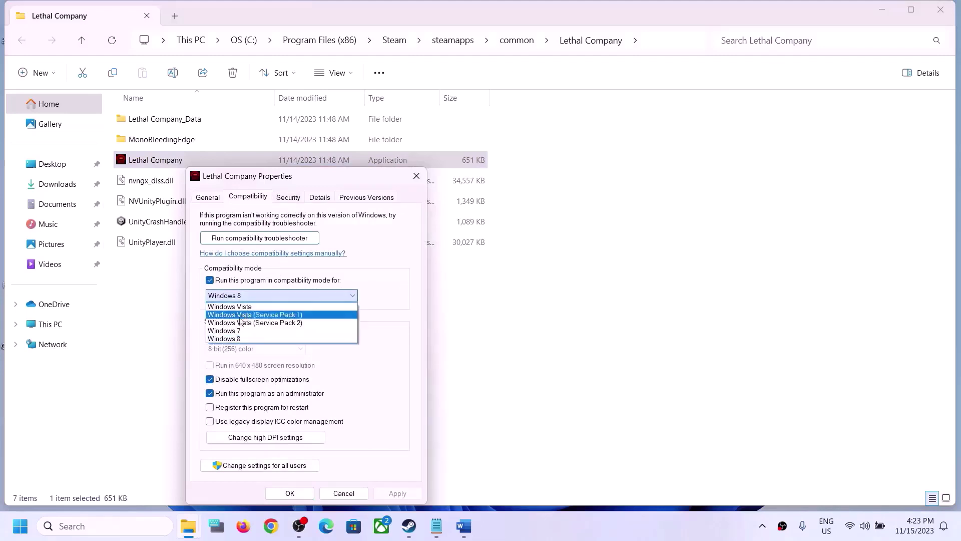
click(236, 331)
click(397, 493)
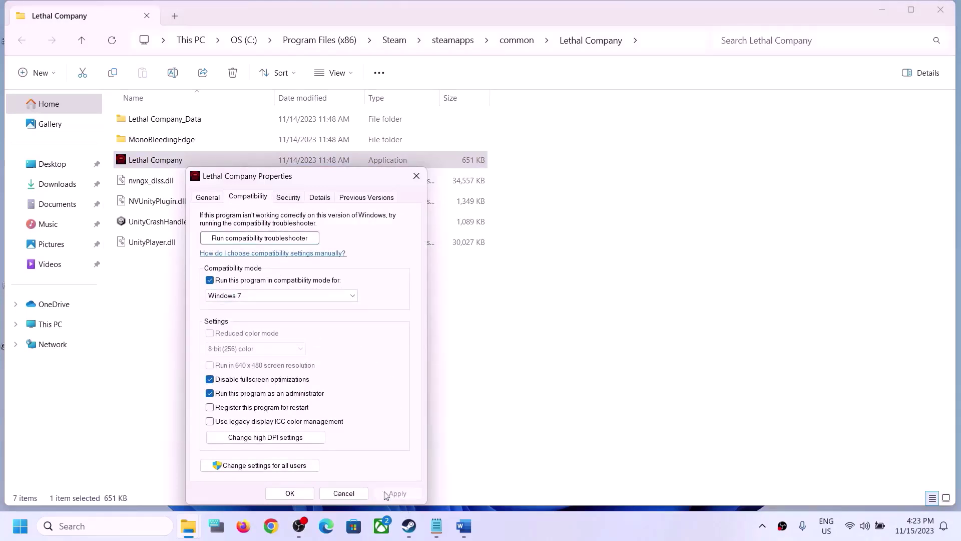
click(290, 493)
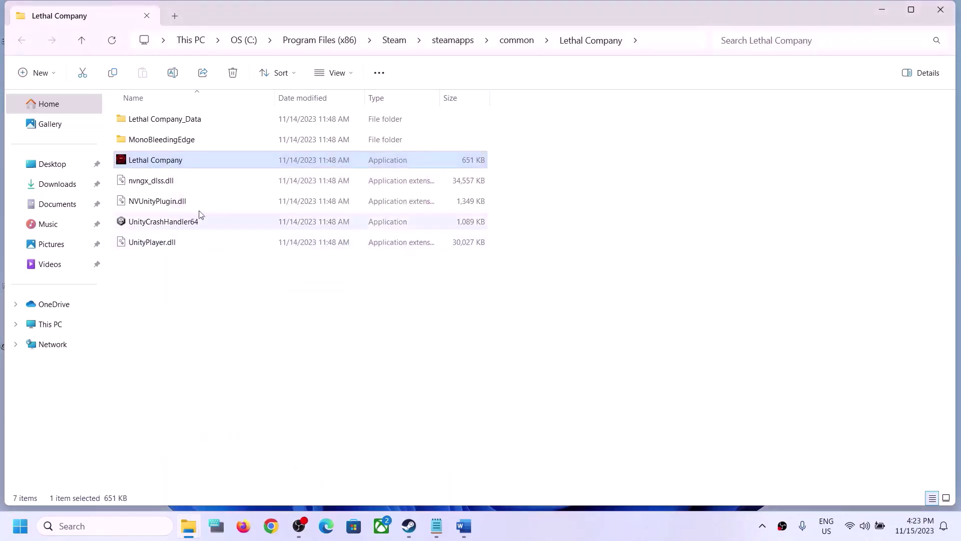
Turn off compatibility mode, disabled fullscreen optimizations and run as administrator for the Lethal Company application, apply, and close its folder
right_click(165, 169)
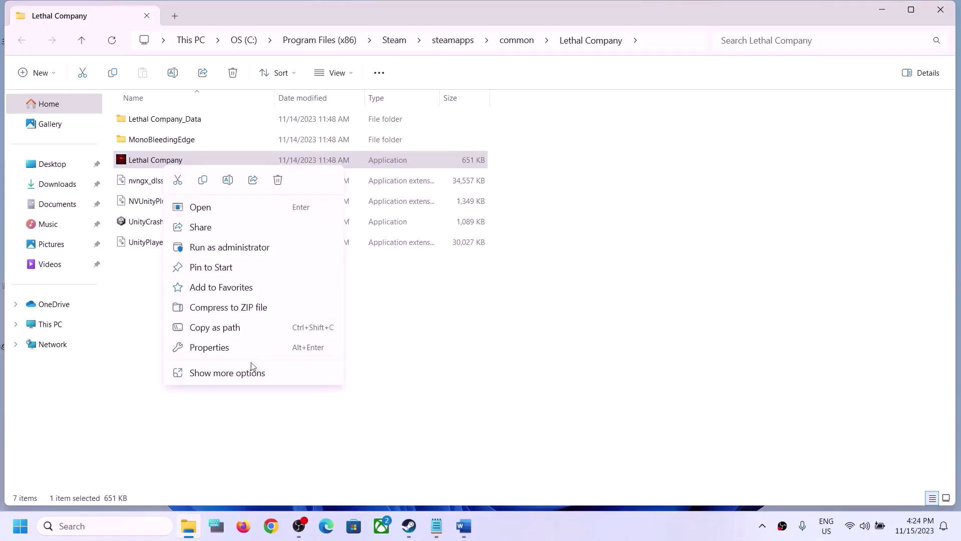
click(228, 348)
click(235, 199)
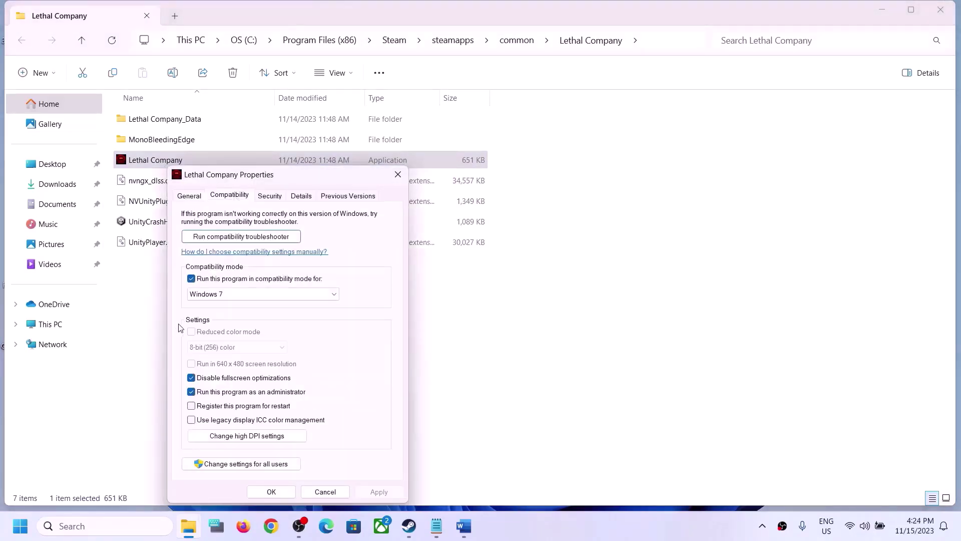
click(191, 279)
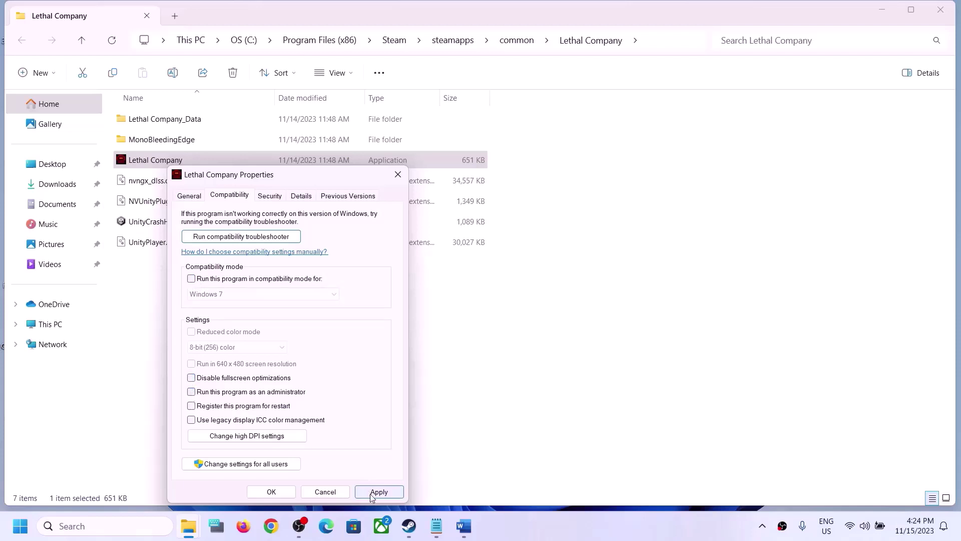
click(271, 491)
click(940, 10)
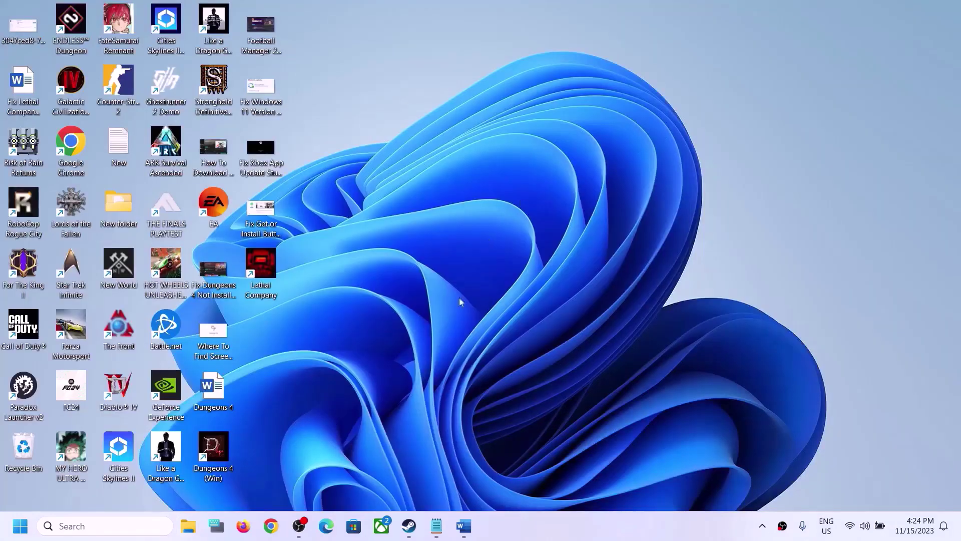
Switch to the Word troubleshooting document, highlight Step 4 about windowed mode and lower graphics settings, and minimize Word
click(410, 526)
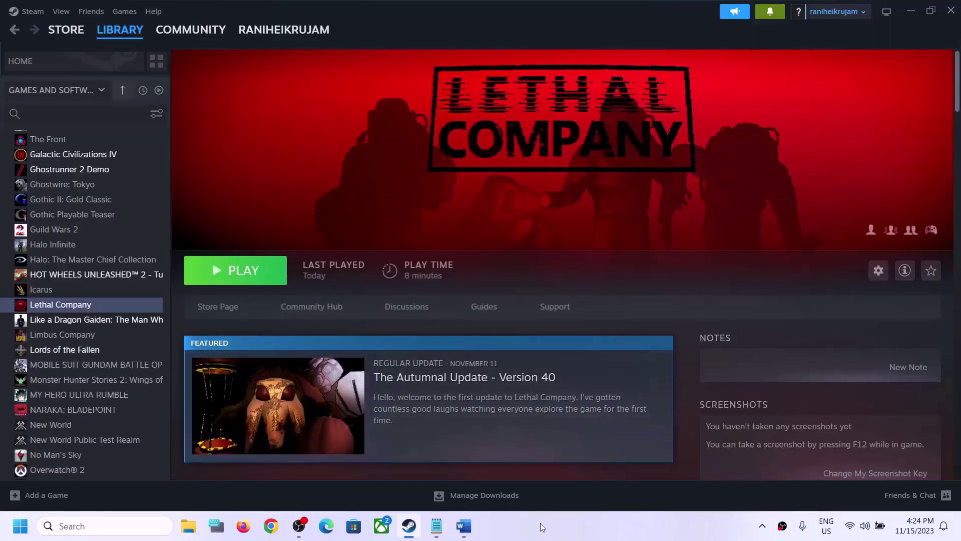
click(464, 526)
scroll(208, 346, down, 3)
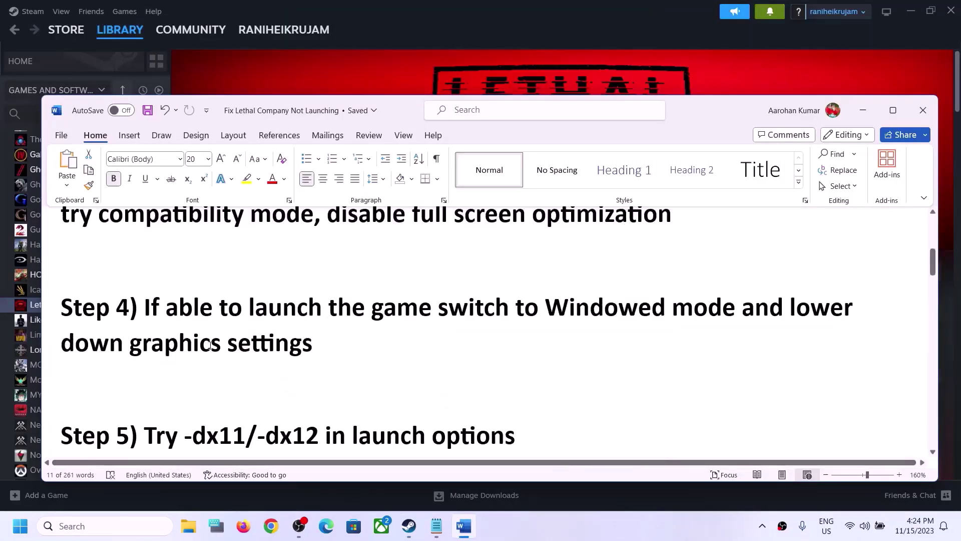
scroll(210, 346, up, 1)
drag(145, 357, 707, 356)
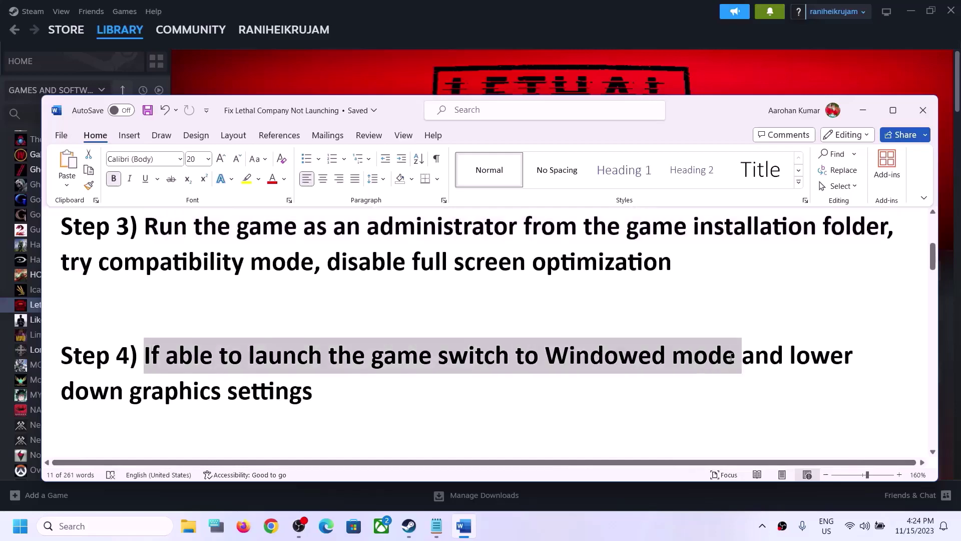
drag(326, 385, 62, 301)
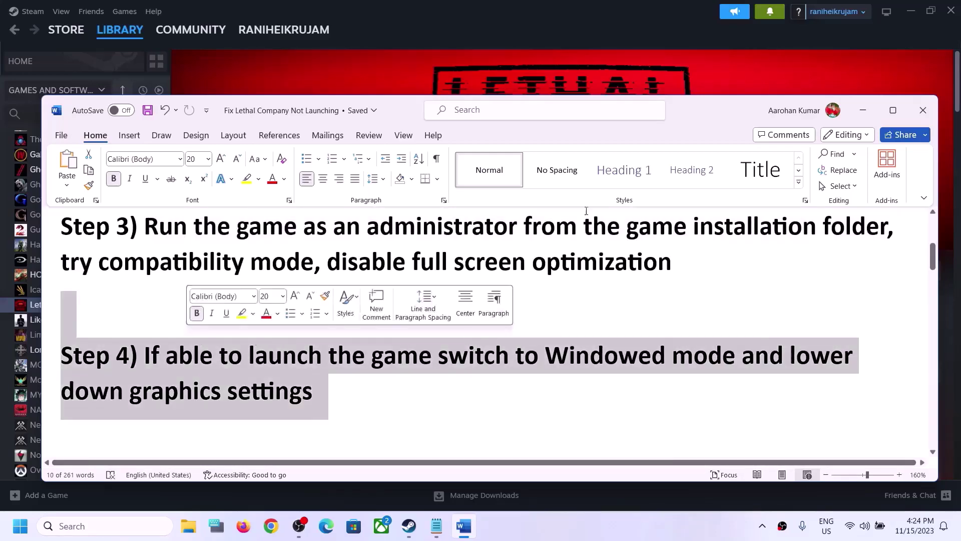
click(863, 119)
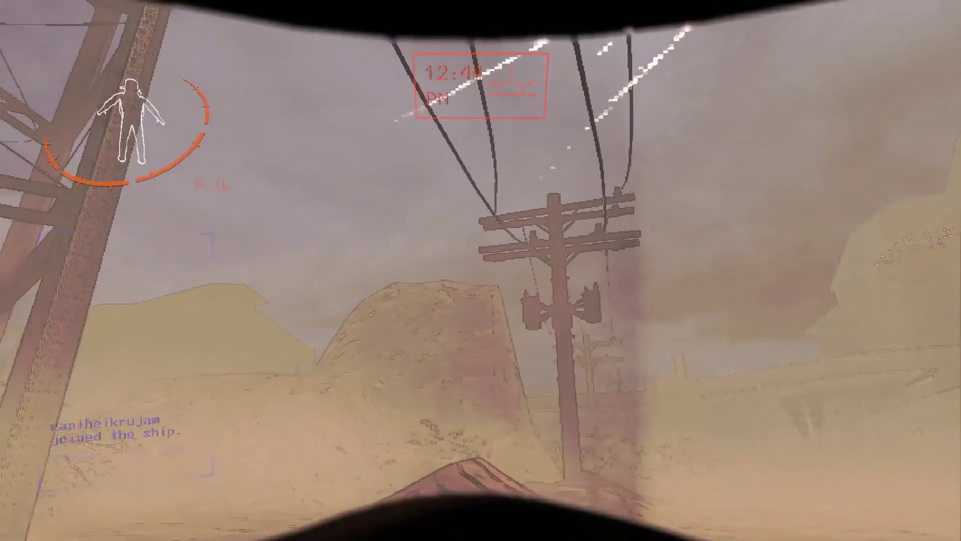
Pause Lethal Company and choose Window as the display mode in the game's settings
key(Escape)
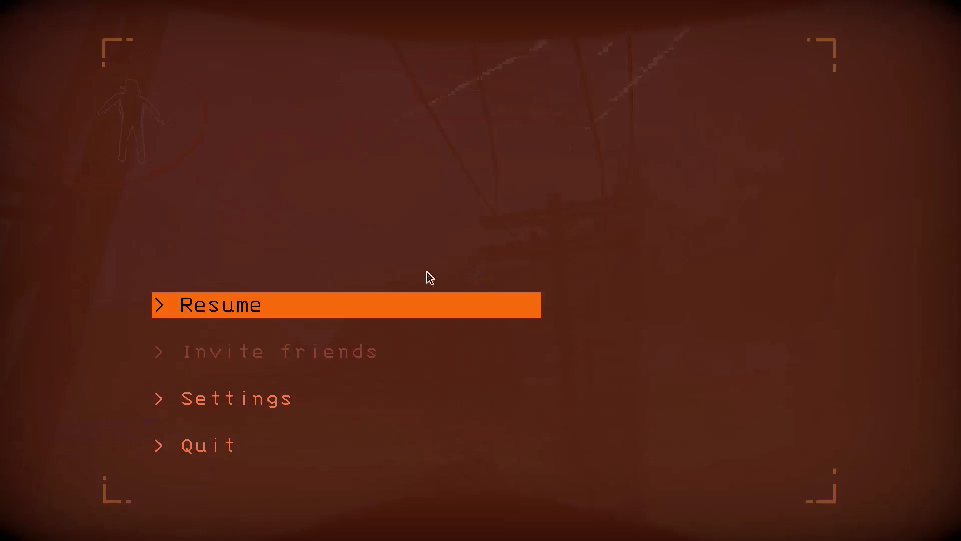
click(251, 398)
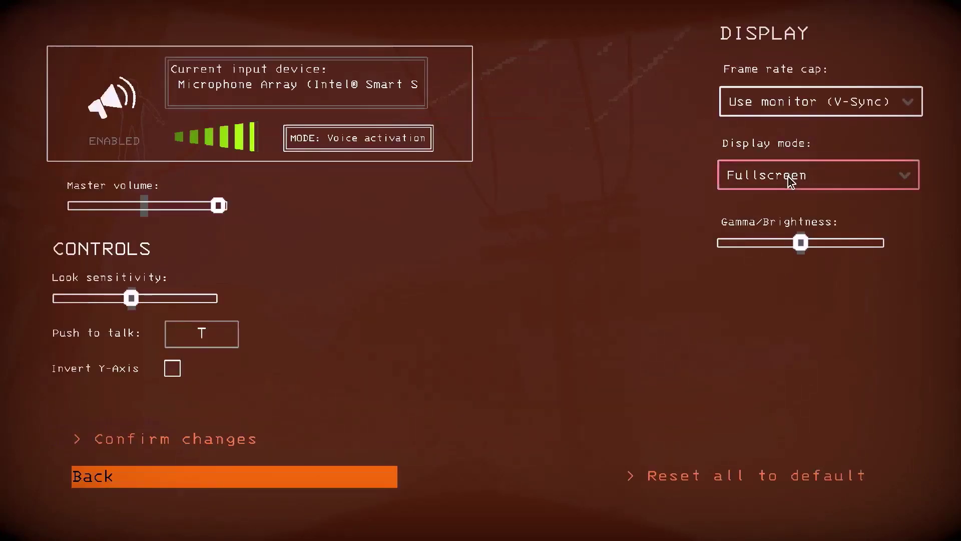
click(804, 181)
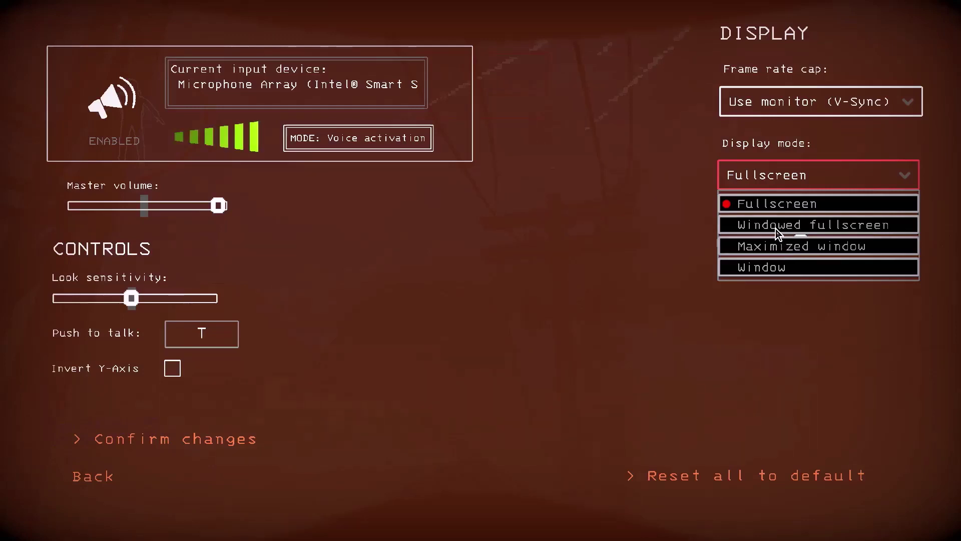
click(767, 269)
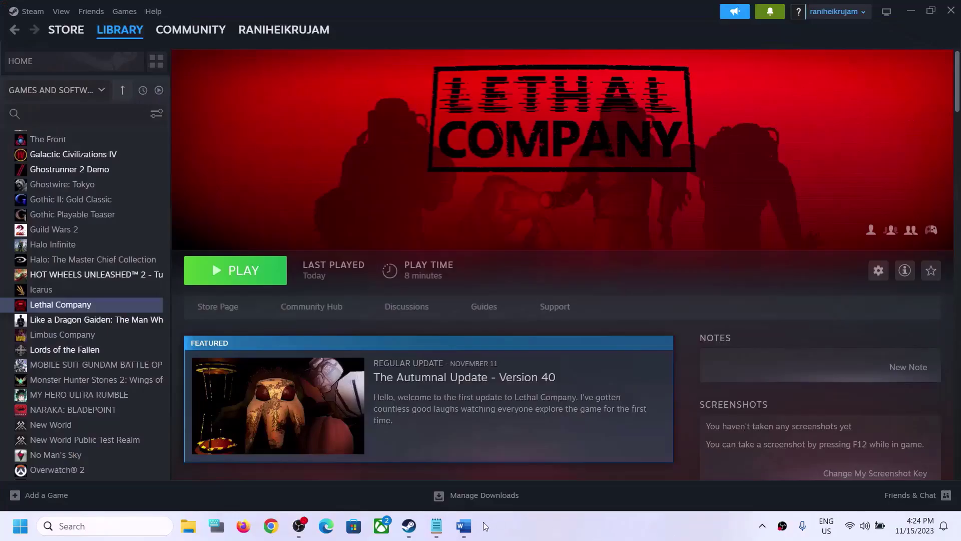
Return to the Word troubleshooting document and highlight Step 5's suggestion to try -dx11/-dx12 in the launch options
click(463, 526)
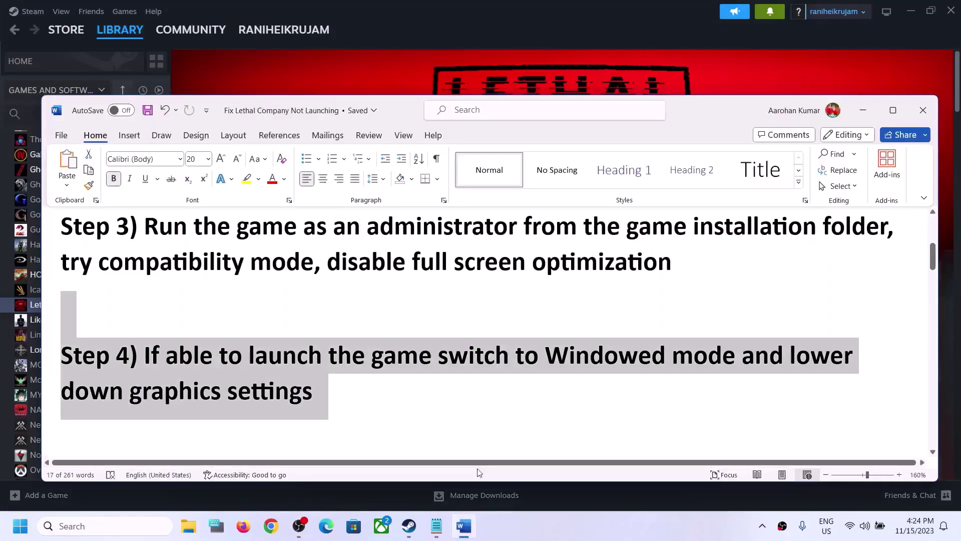
scroll(464, 363, down, 3)
scroll(464, 363, up, 1)
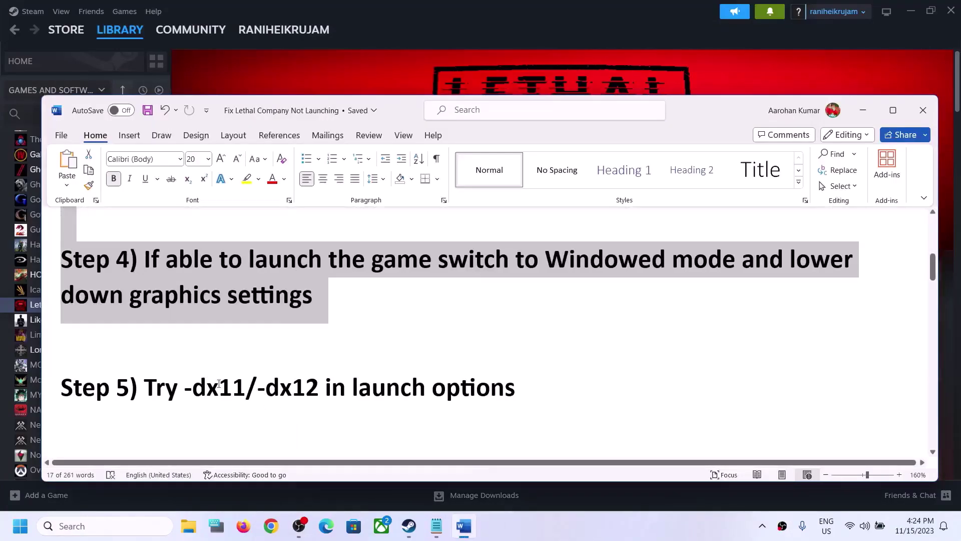
drag(219, 384, 515, 388)
Switch to Steam and set Lethal Company's launch options to -dx11 in its properties
click(30, 304)
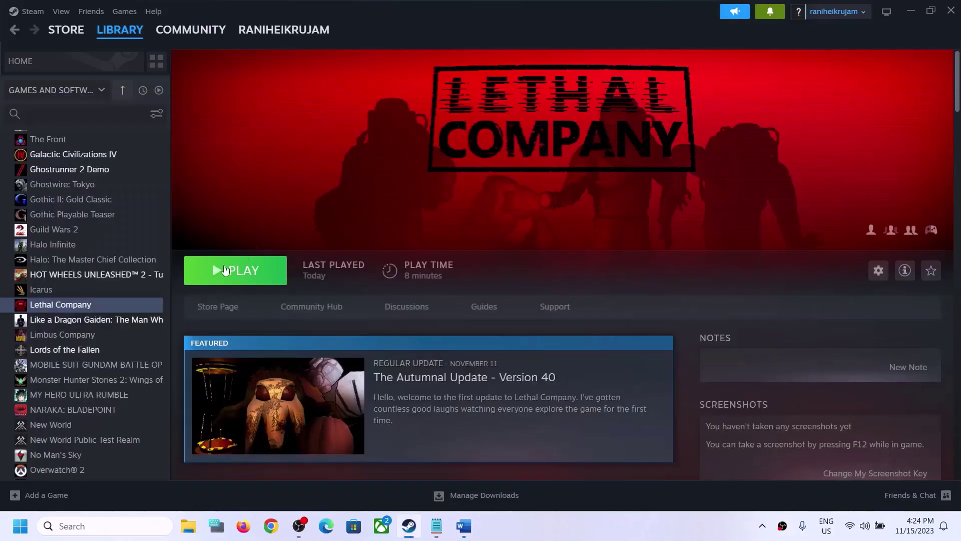
right_click(95, 307)
click(123, 401)
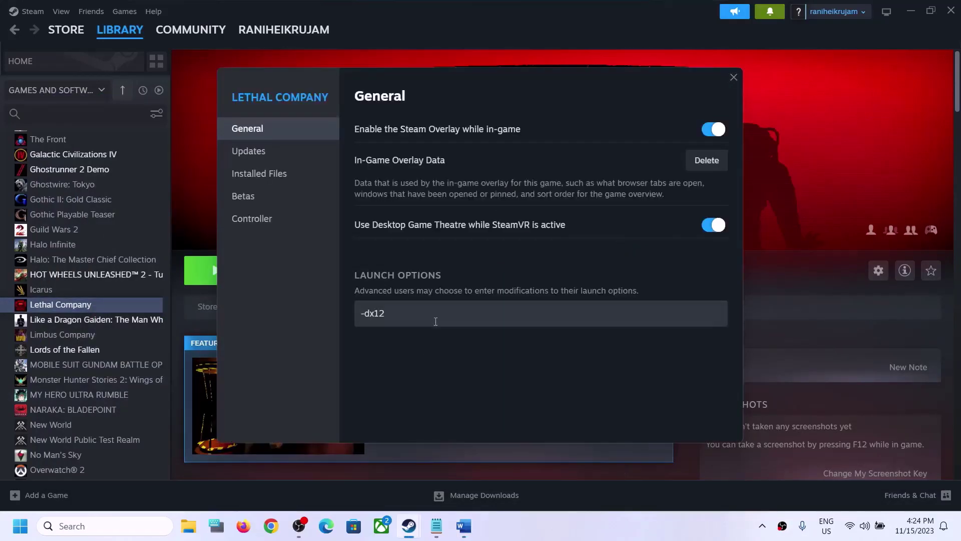
triple_click(435, 321)
text(-)
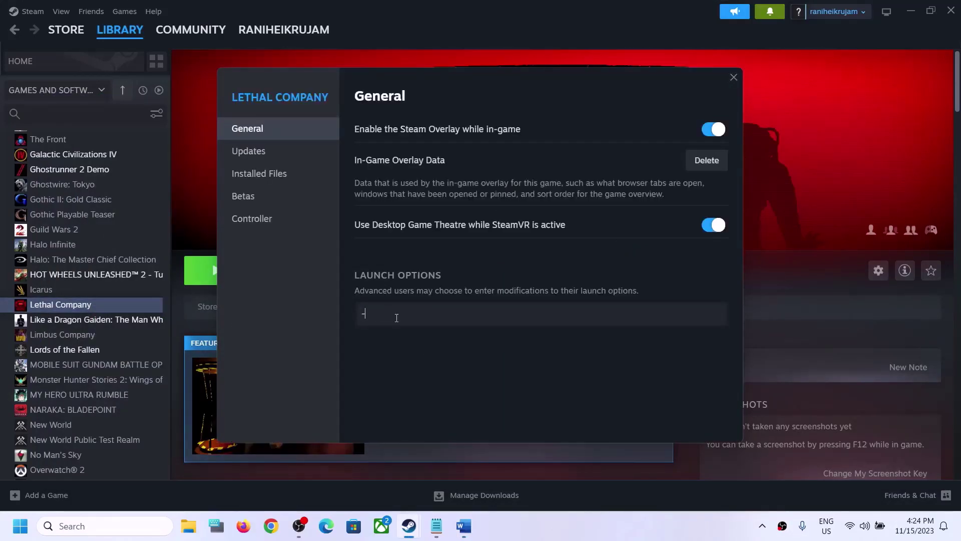
text(dx11)
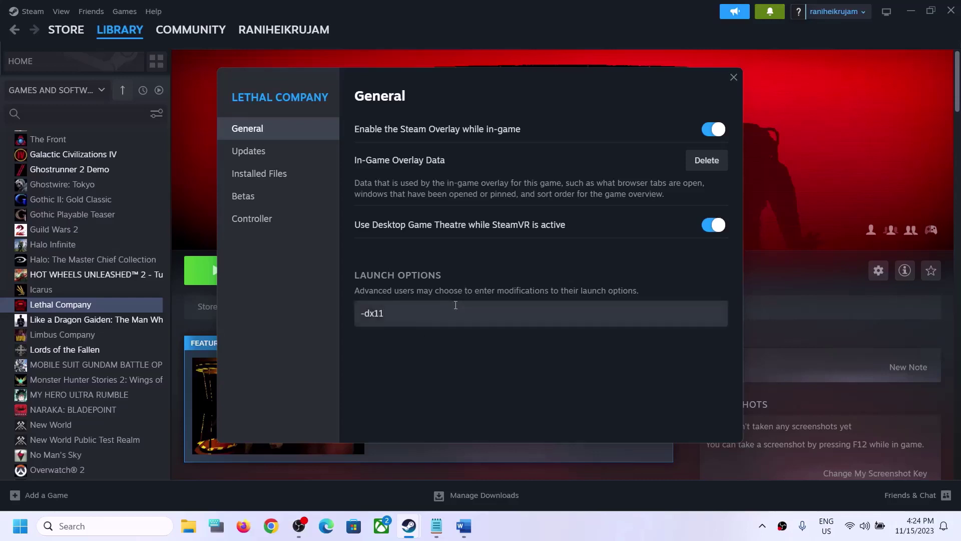
click(734, 77)
Reopen Lethal Company's properties in the Steam library, replace the launch option with -dx12, and close the properties
right_click(85, 307)
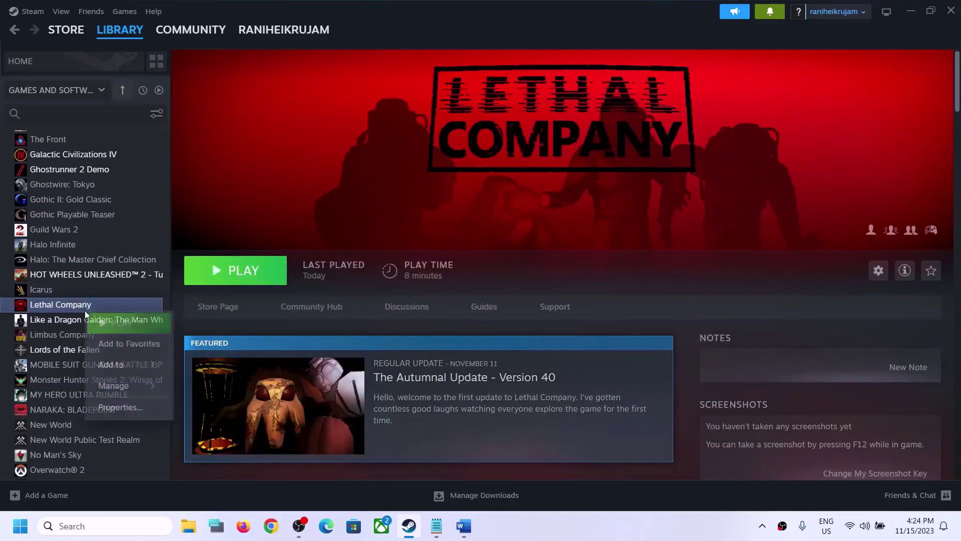
click(125, 406)
click(421, 303)
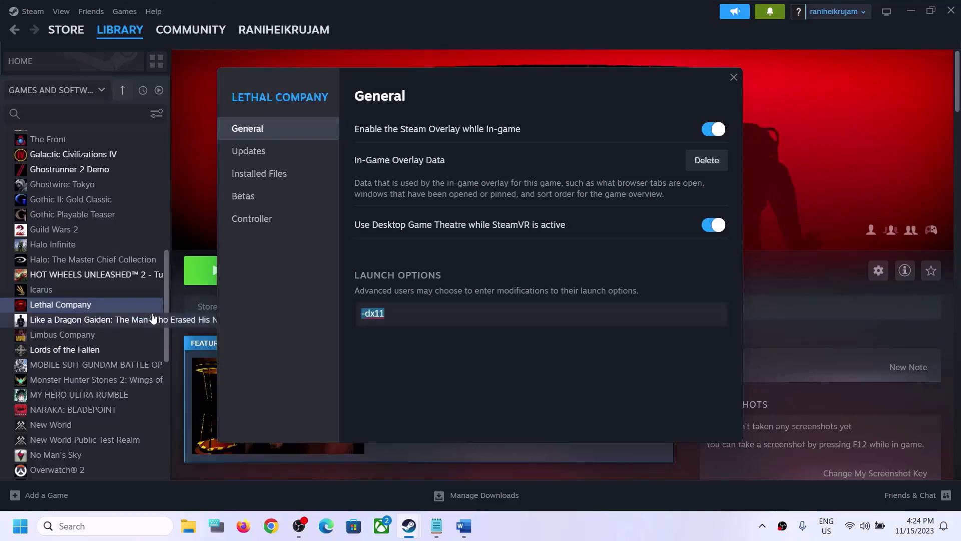
key(ctrl+a)
text(-dx1)
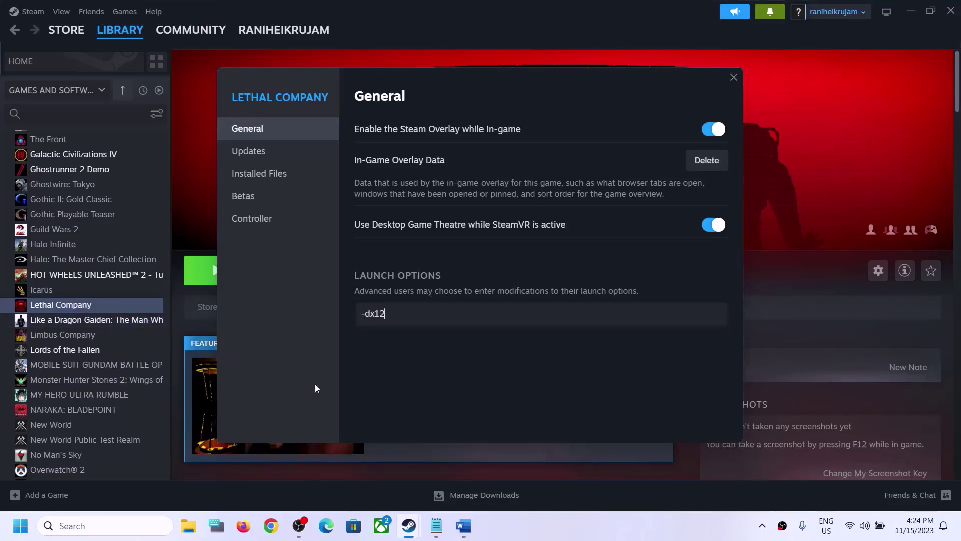
text(1)
click(734, 77)
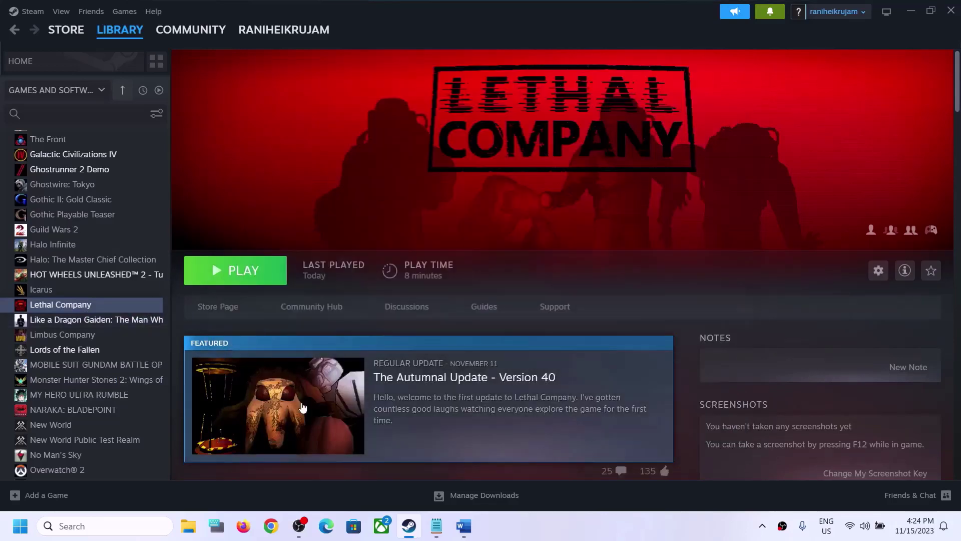
Clear Lethal Company's launch options in its Steam properties and close the properties
right_click(97, 307)
click(133, 402)
key(ctrl+a)
key(BackSpace)
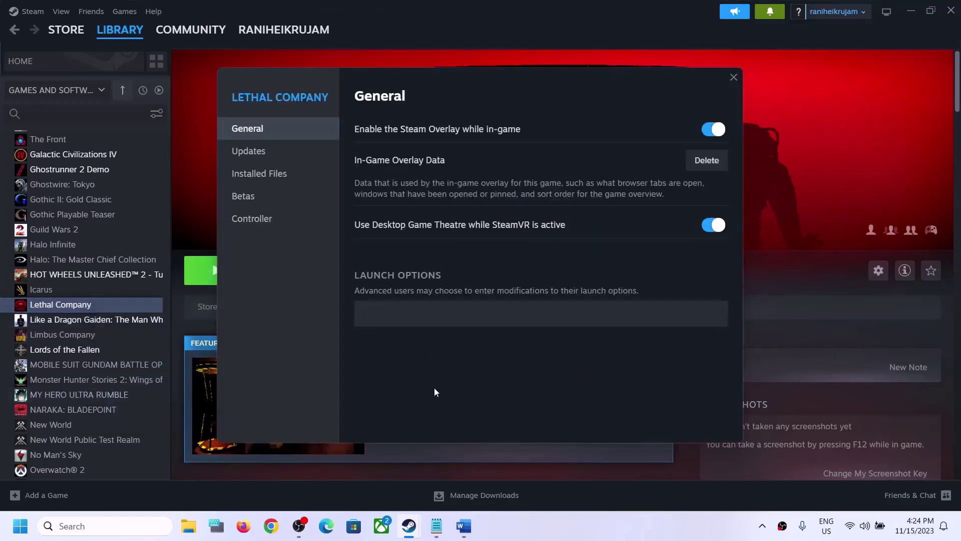
click(734, 77)
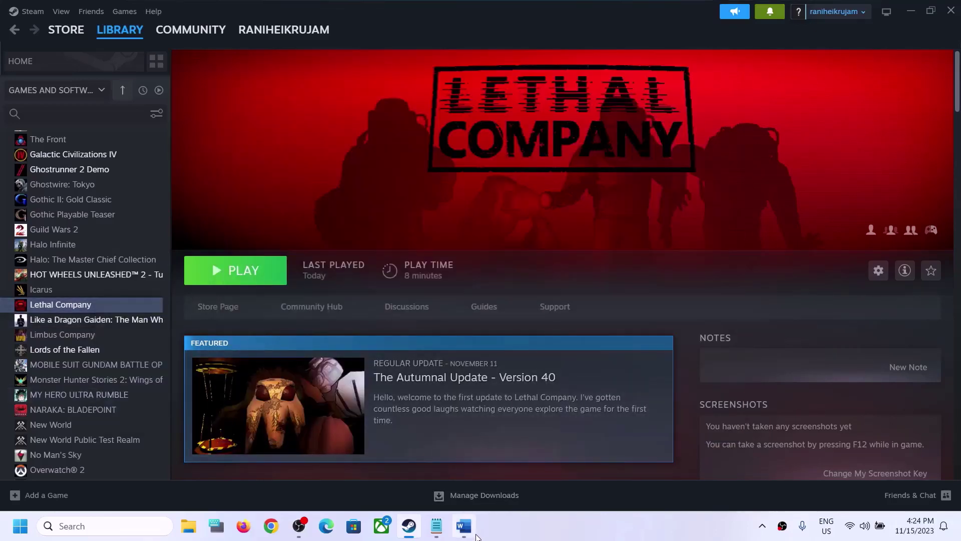
Return to the Word document and highlight Step 6 on clean graphics driver installation with its NVIDIA and AMD links
click(464, 526)
scroll(297, 369, down, 2)
scroll(296, 370, down, 1)
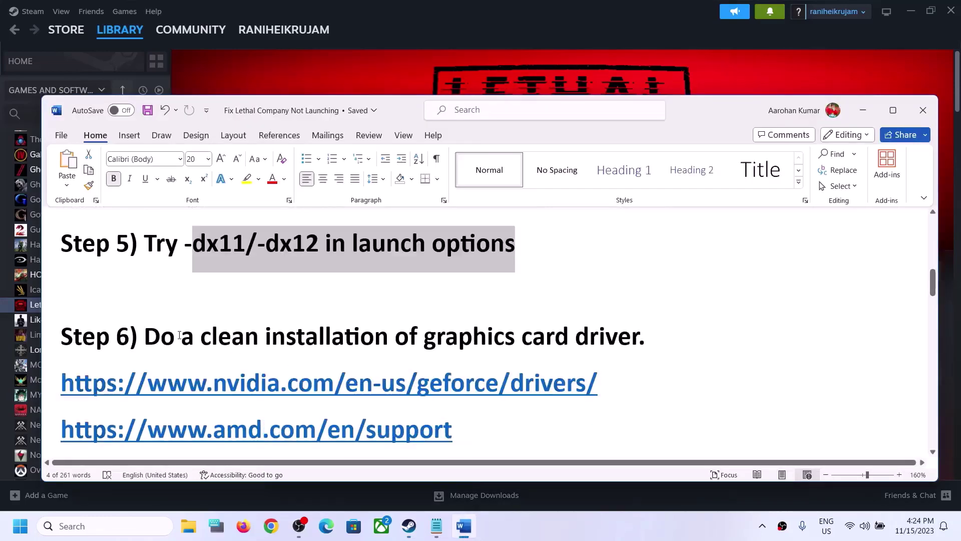
drag(180, 336, 738, 337)
scroll(585, 160, down, 1)
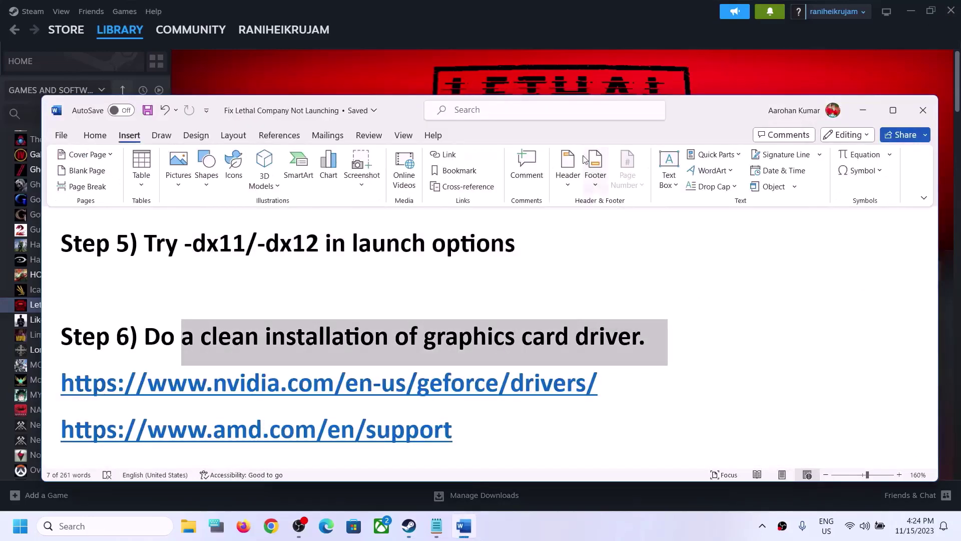
drag(167, 383, 499, 383)
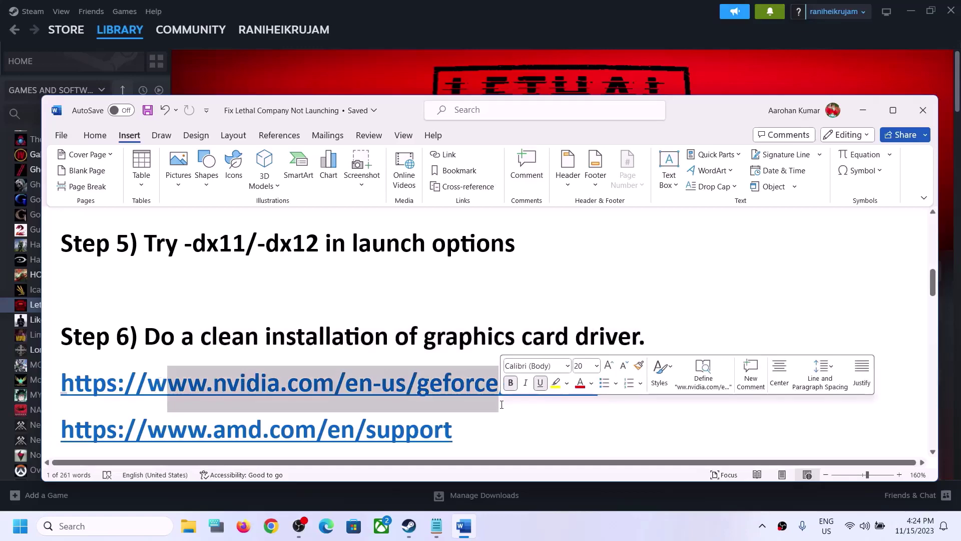
scroll(228, 411, down, 1)
drag(125, 383, 366, 383)
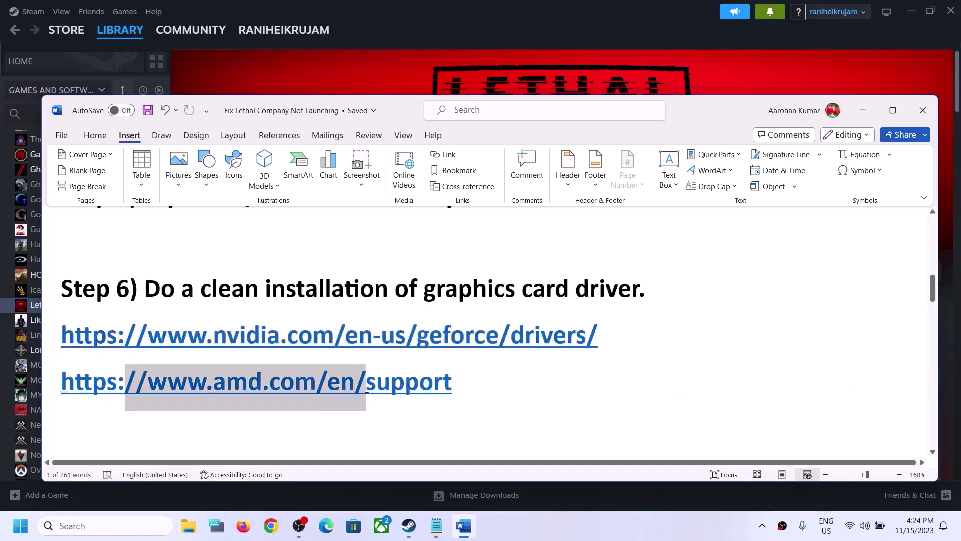
On NVIDIA's GeForce Drivers page, set the manual search to GeForce, RTX 30 Series (Notebooks), RTX 3050 Laptop GPU and Windows 11
click(266, 76)
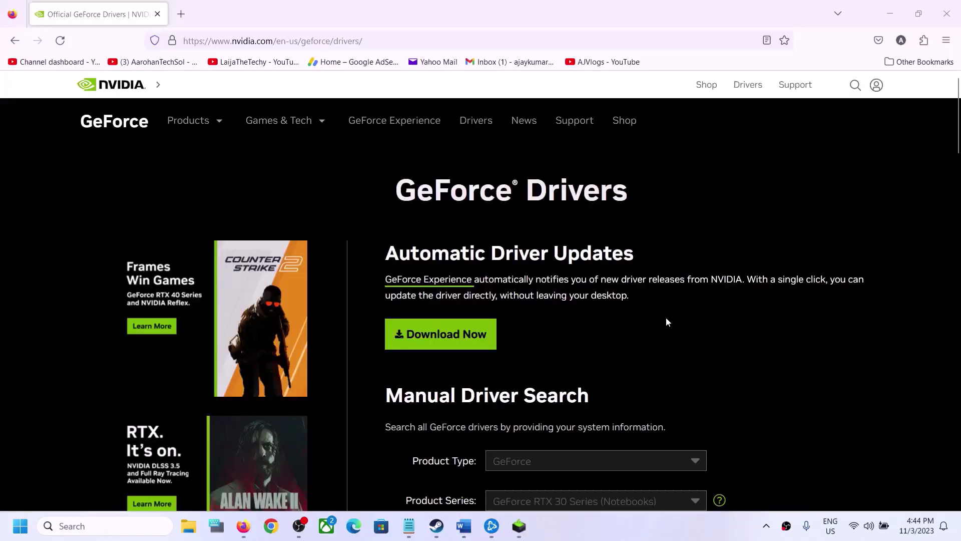
scroll(666, 321, down, 4)
click(543, 270)
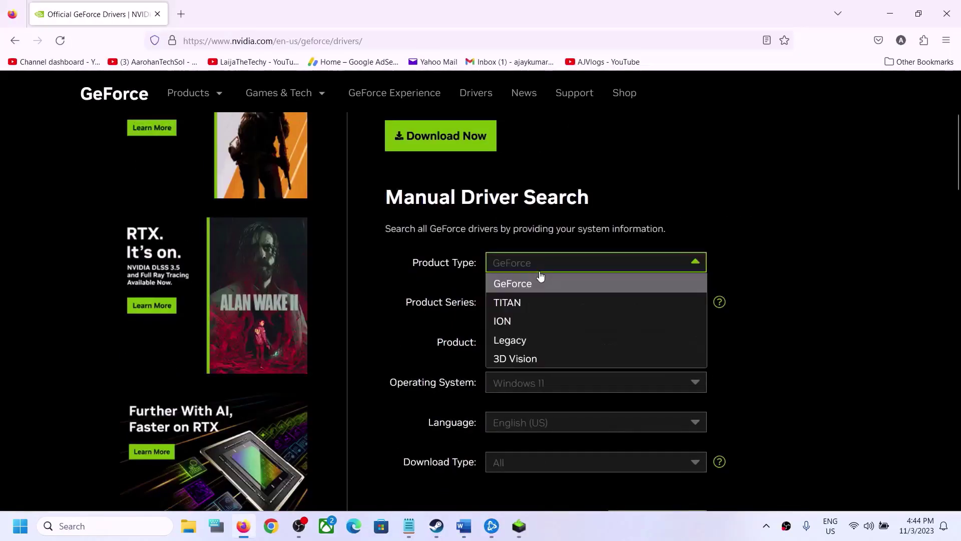
click(526, 282)
click(528, 309)
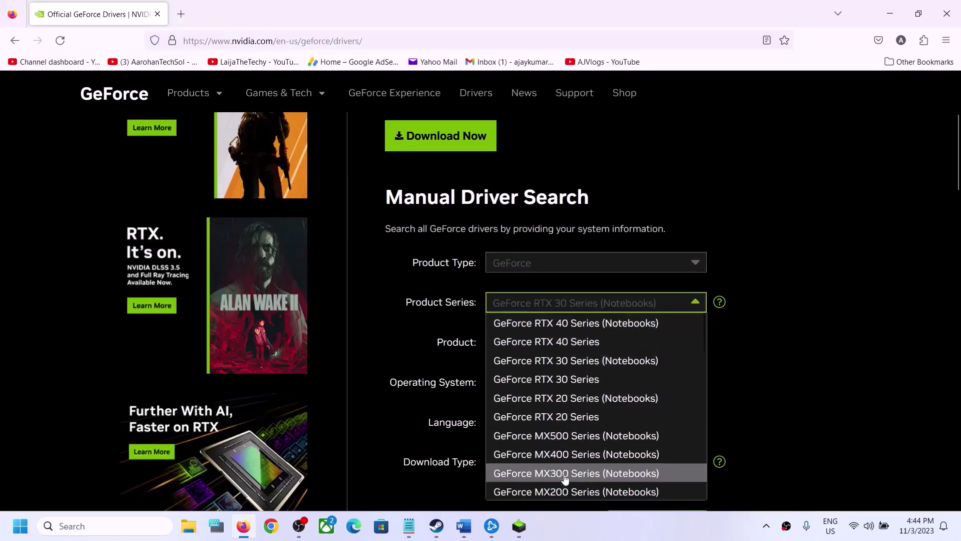
click(569, 365)
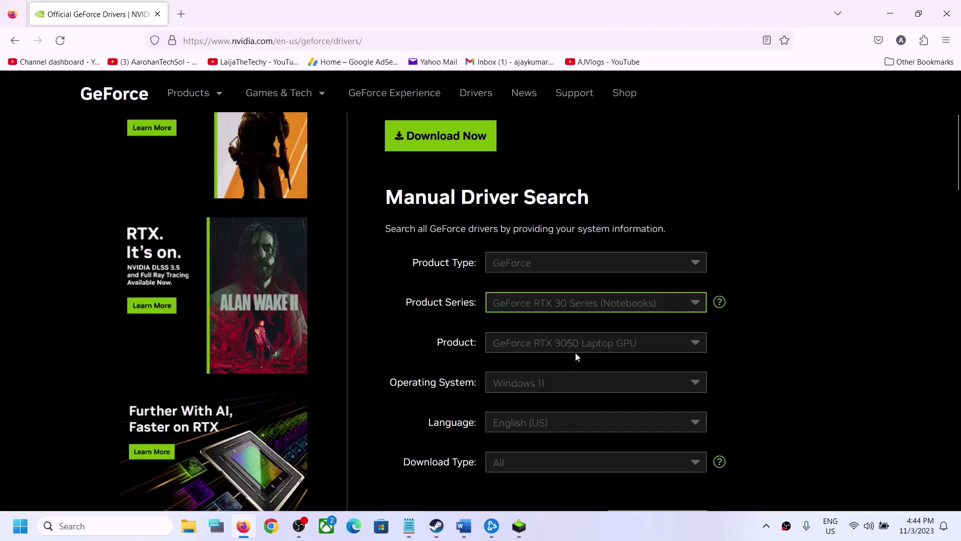
click(575, 352)
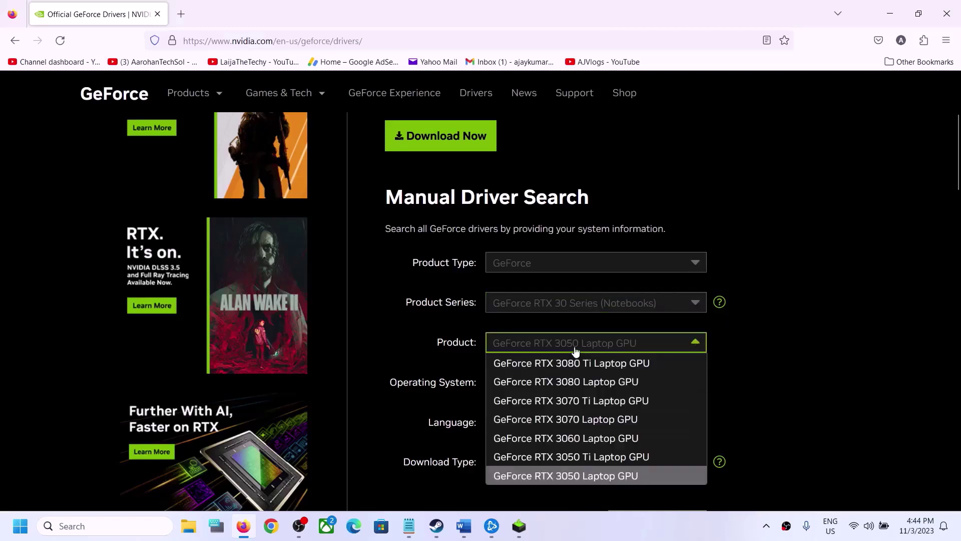
click(575, 478)
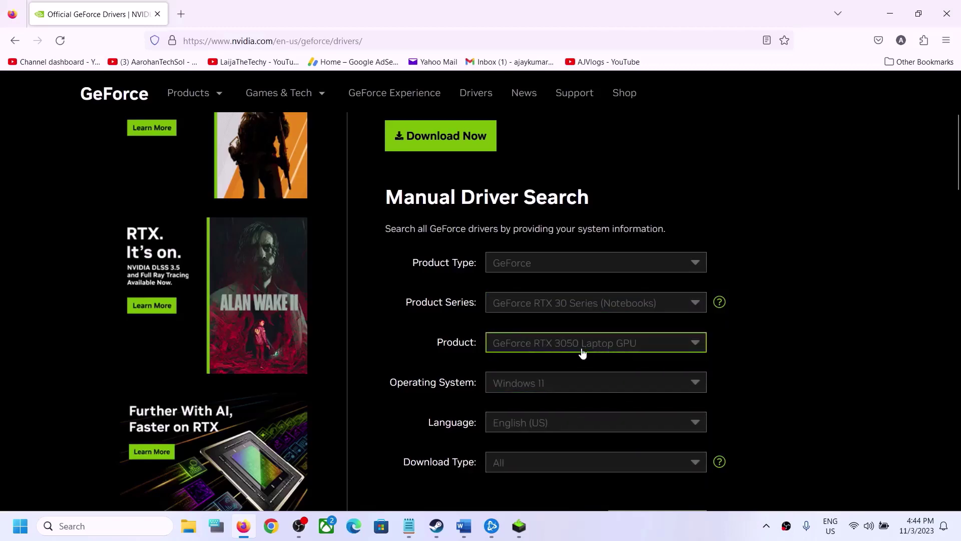
click(529, 384)
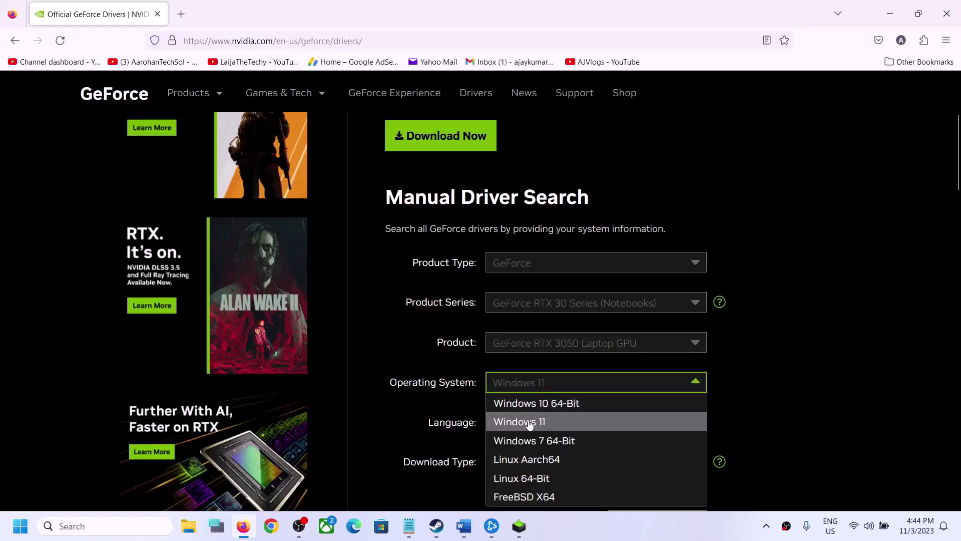
click(739, 406)
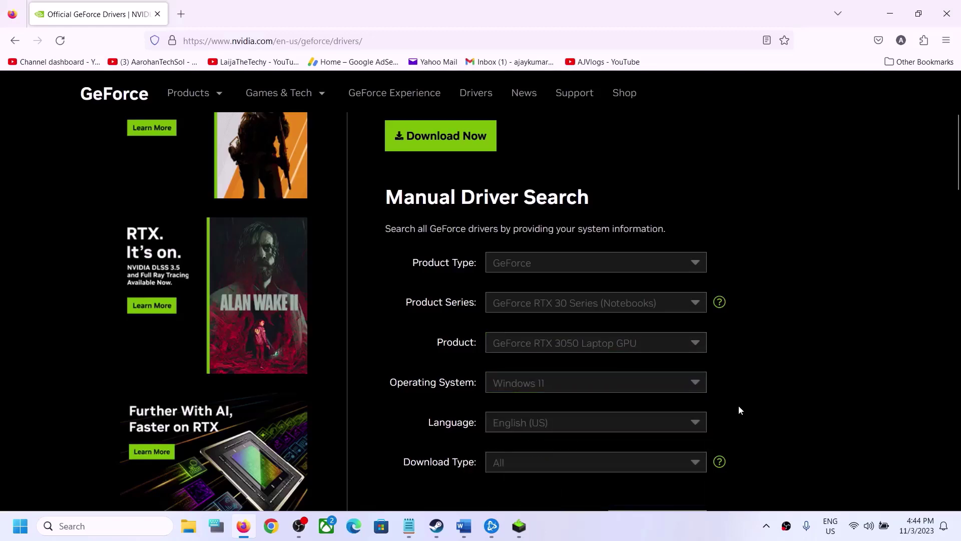
Find GeForce Game Ready Driver version 546.01 in the driver results, highlight its name and version, and download it
scroll(634, 422, down, 2)
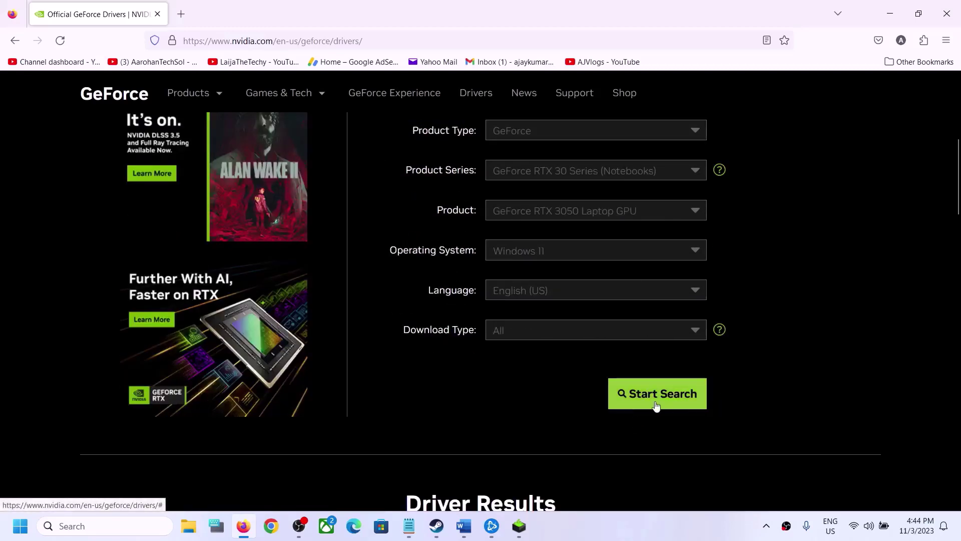
scroll(551, 410, down, 2)
scroll(551, 409, down, 2)
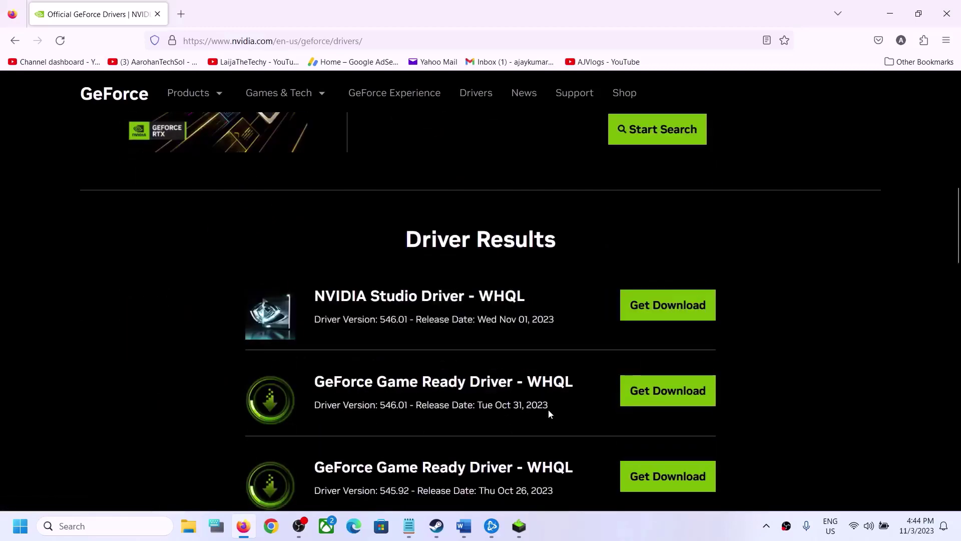
drag(316, 383, 480, 383)
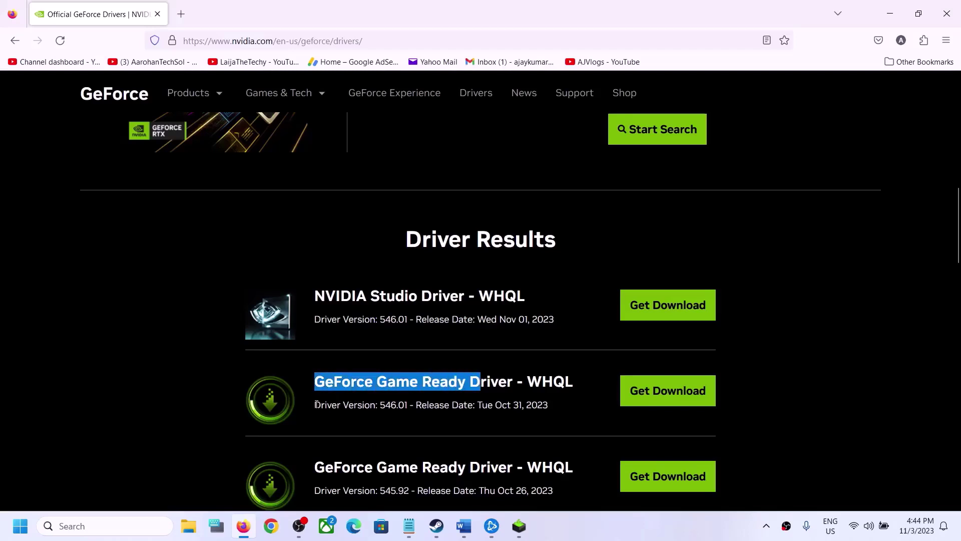
drag(317, 404, 404, 408)
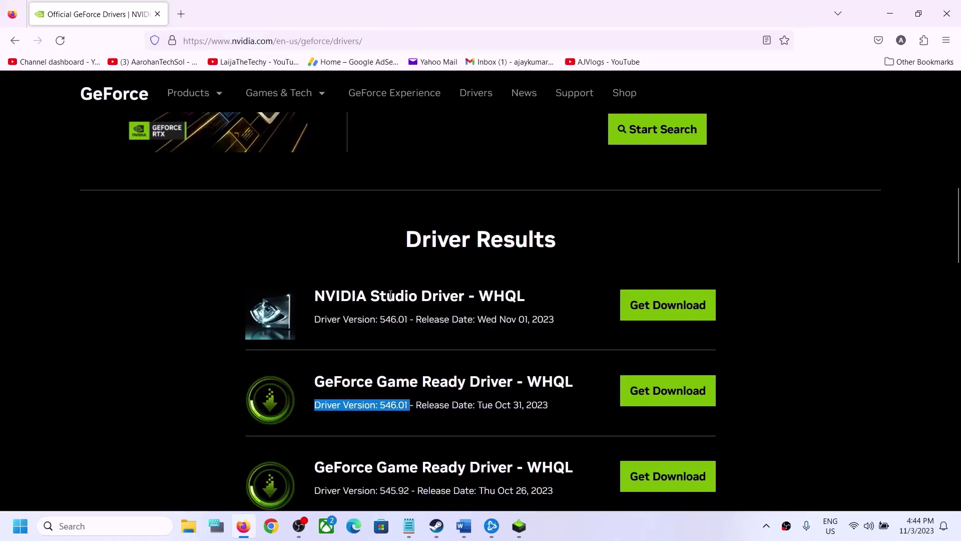
drag(379, 295, 398, 295)
drag(316, 383, 459, 383)
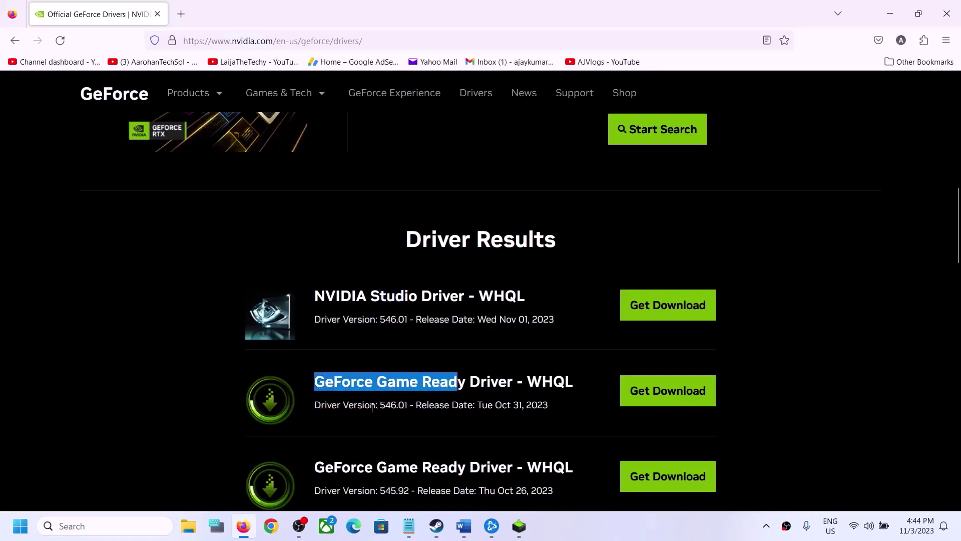
drag(381, 405, 401, 405)
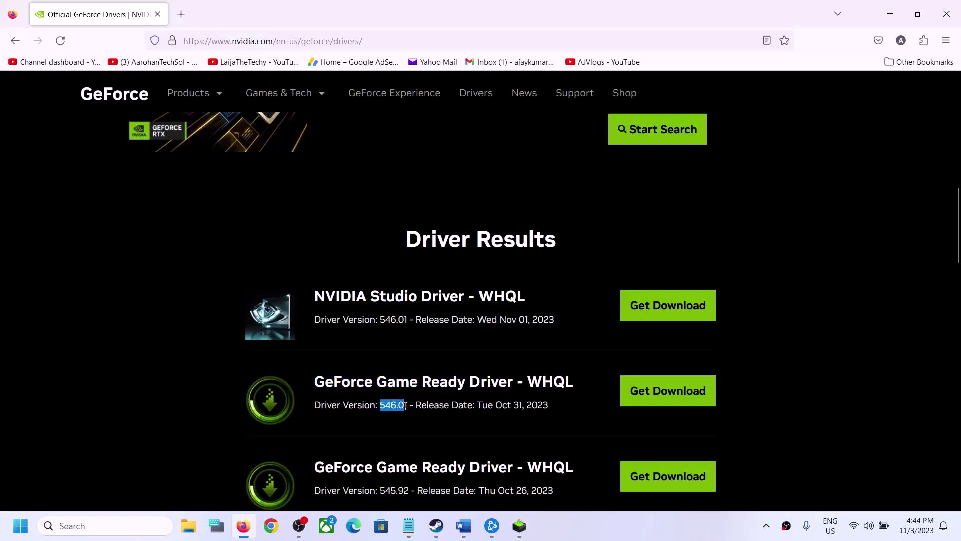
click(660, 392)
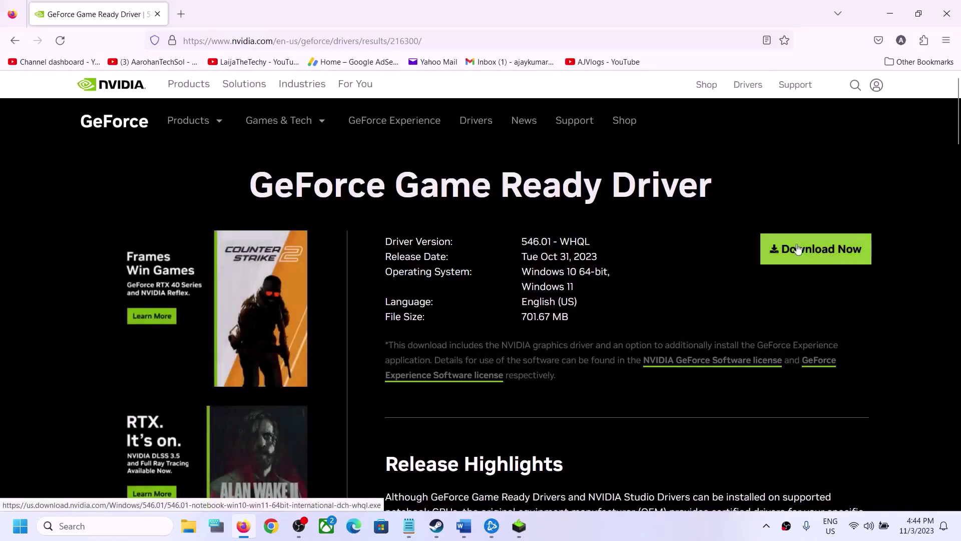
click(797, 248)
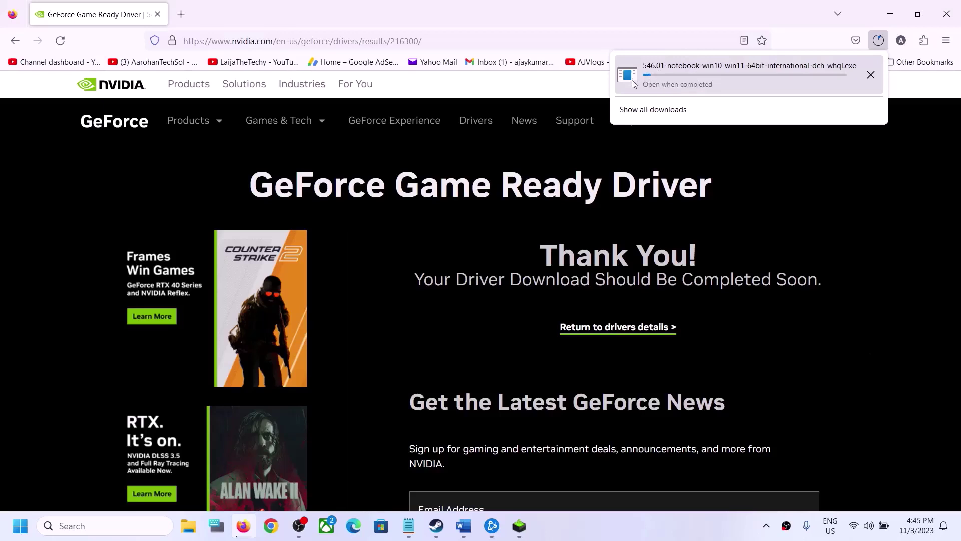
In the NVIDIA installer, accept the license, choose Custom (Advanced), enable Perform a clean installation and continue
click(523, 531)
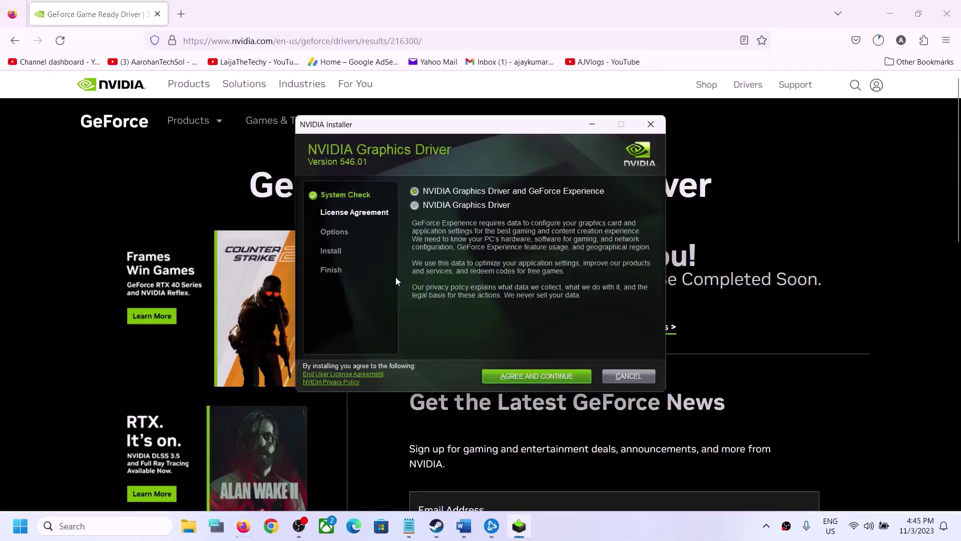
click(519, 378)
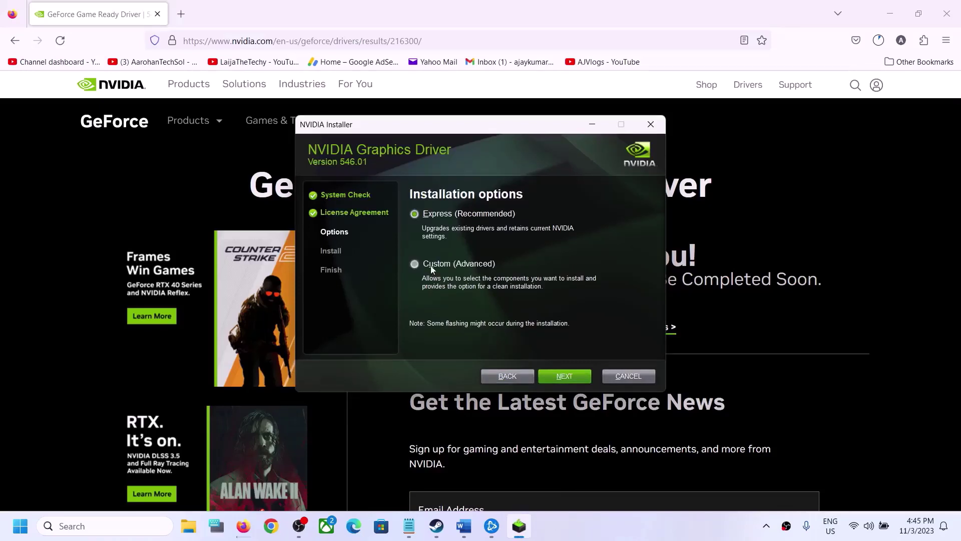
click(557, 377)
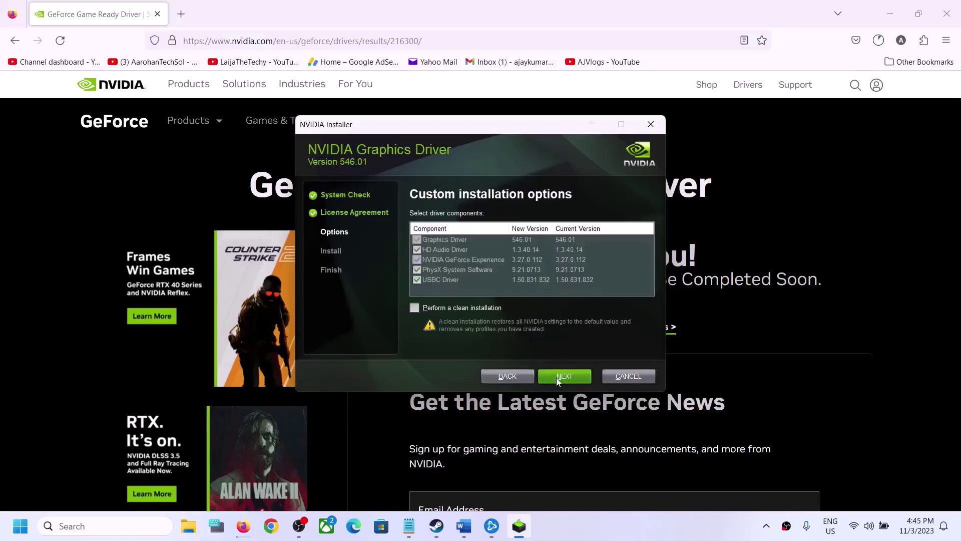
click(414, 309)
click(568, 378)
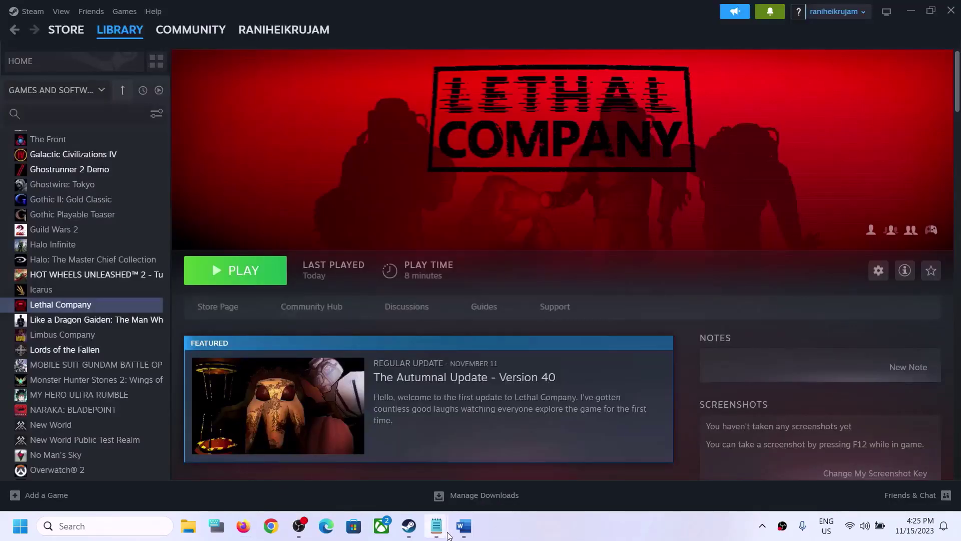
Switch back to the Word document and highlight Step 7 about running the game on the dedicated graphics card
mouse_move(461, 529)
click(450, 460)
scroll(337, 357, down, 3)
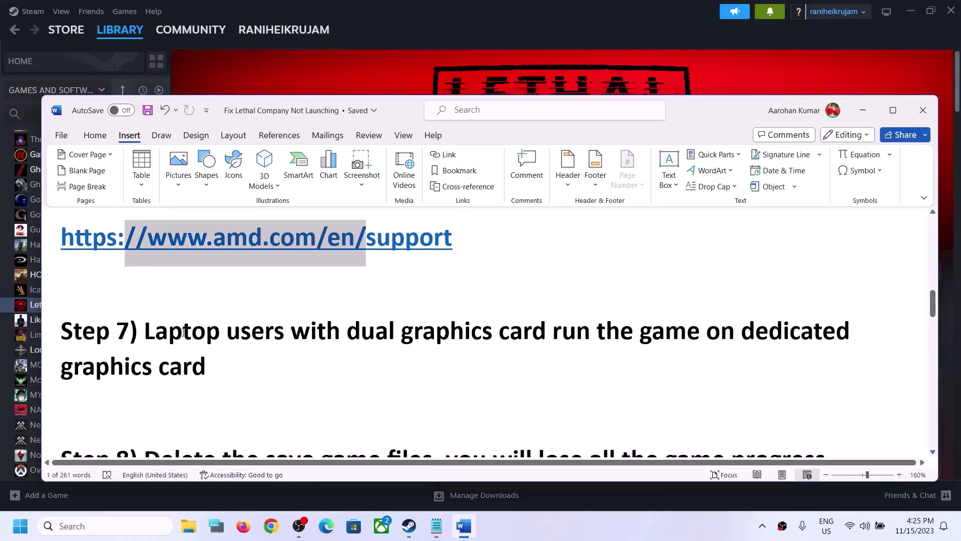
drag(158, 334, 759, 357)
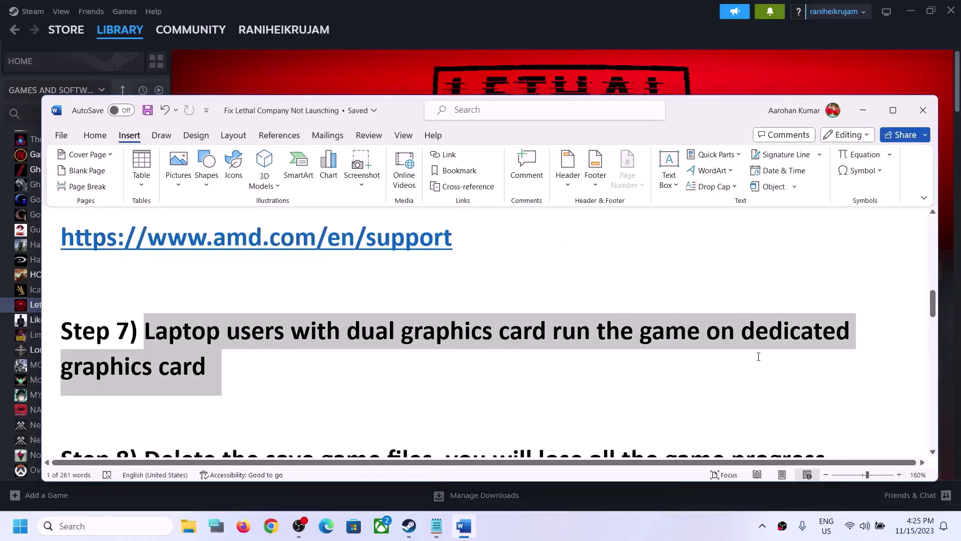
click(465, 376)
Copy the word "graphics" from Step 7, search Windows for it and open Graphics settings
double_click(110, 365)
key(ctrl+c)
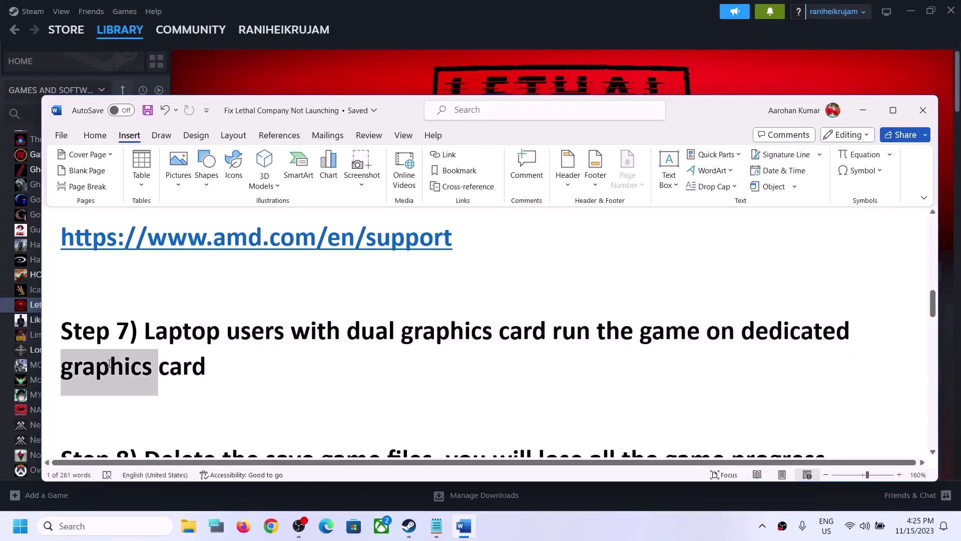
click(119, 527)
key(ctrl+v)
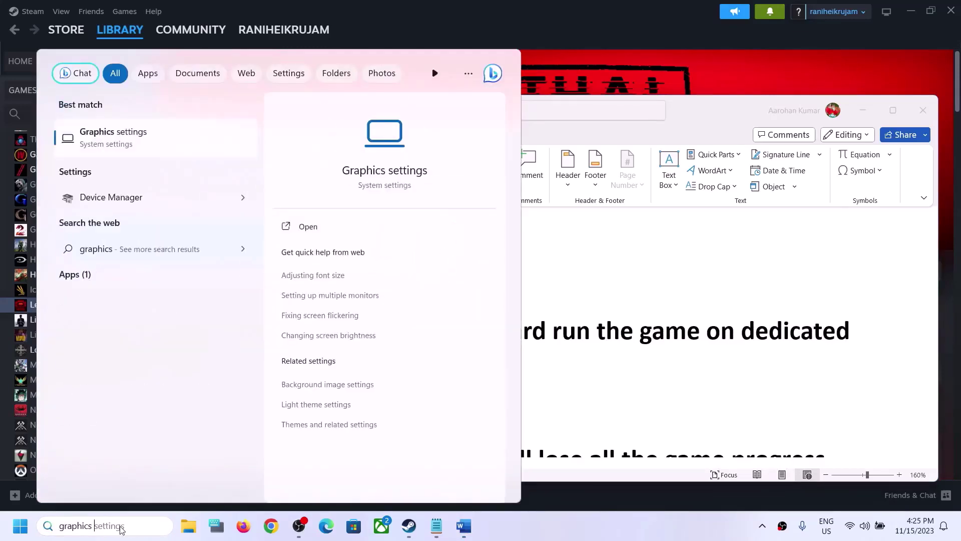
click(125, 151)
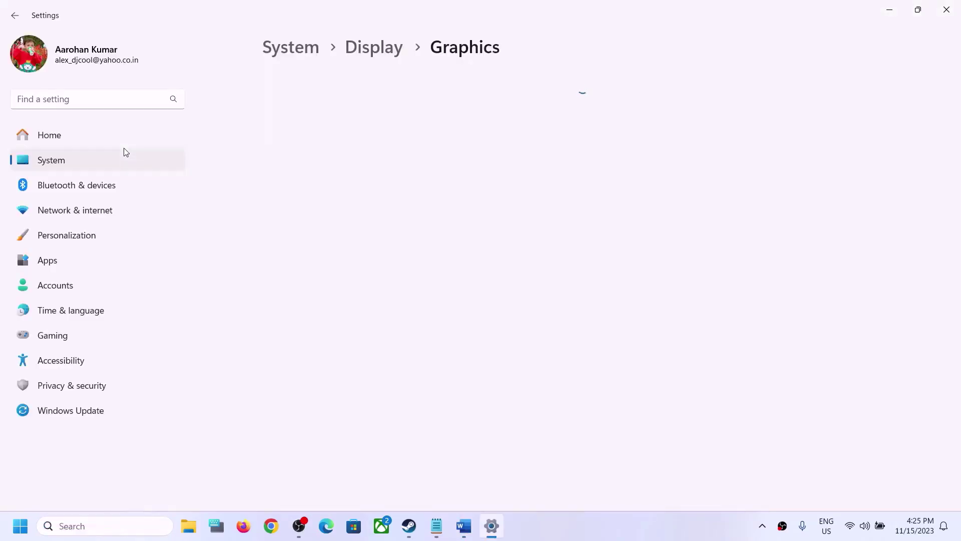
Start adding a desktop app to the graphics list and browse to the Steam folder in C:\Program Files (x86)
click(303, 228)
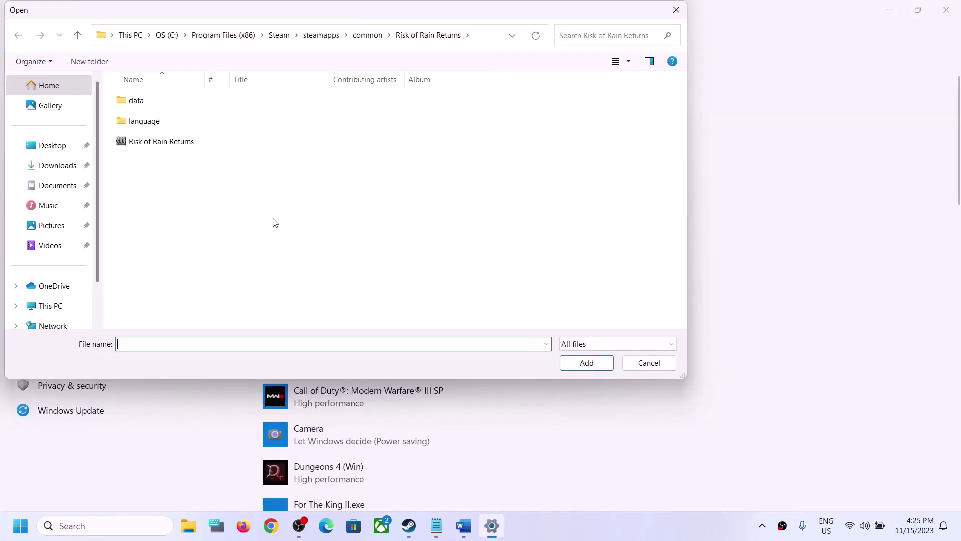
click(36, 305)
double_click(197, 113)
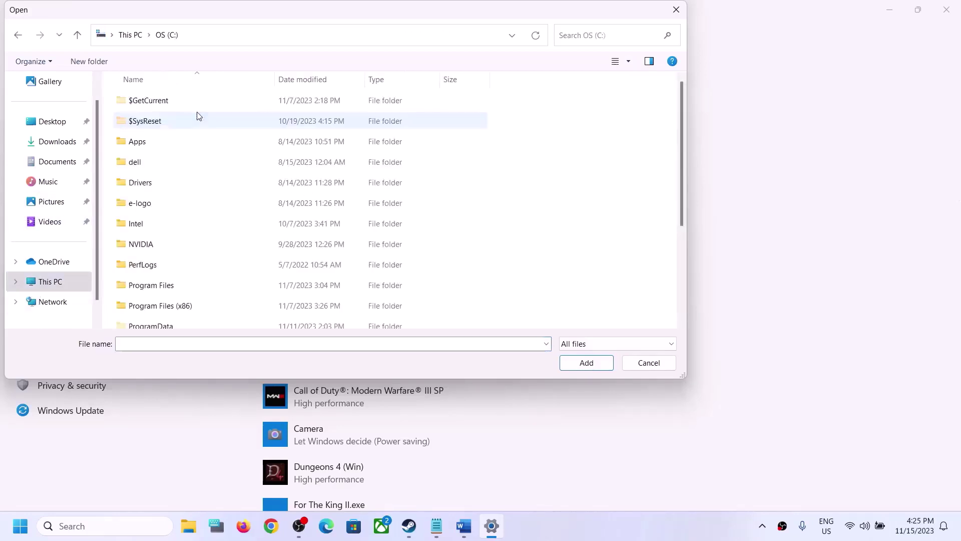
scroll(197, 120, down, 3)
double_click(180, 156)
scroll(165, 210, down, 5)
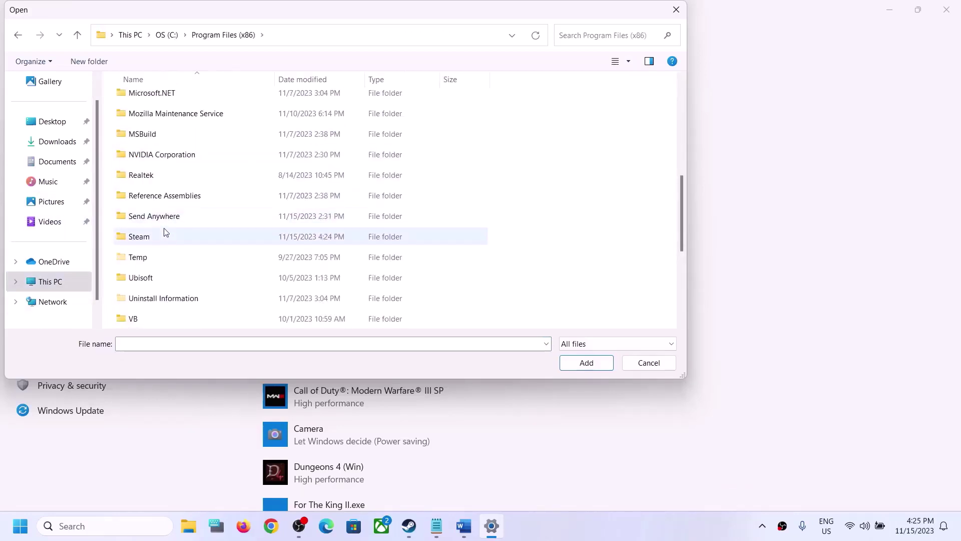
double_click(175, 233)
Browse to steamapps\common\Lethal Company and add the Lethal Company application to the graphics list
scroll(211, 220, down, 3)
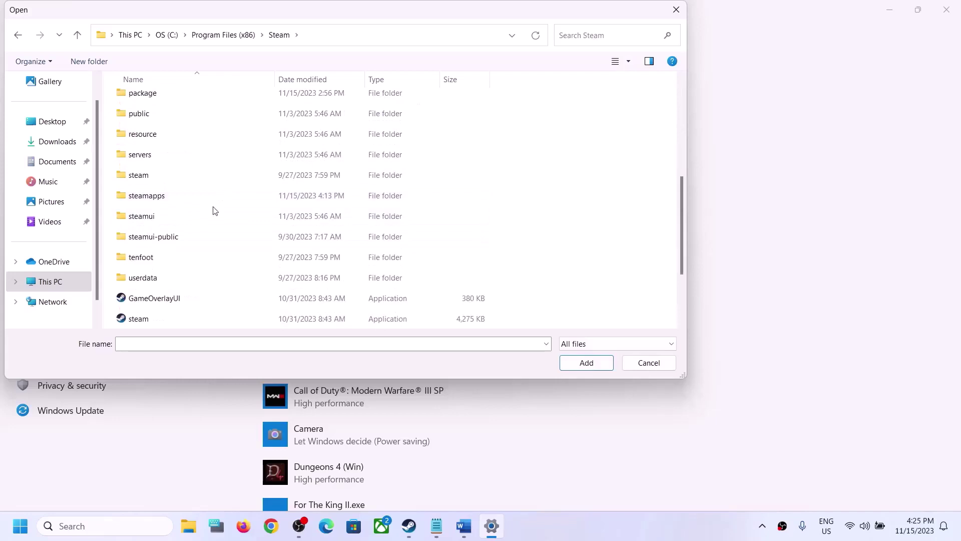
double_click(168, 196)
click(152, 107)
double_click(152, 107)
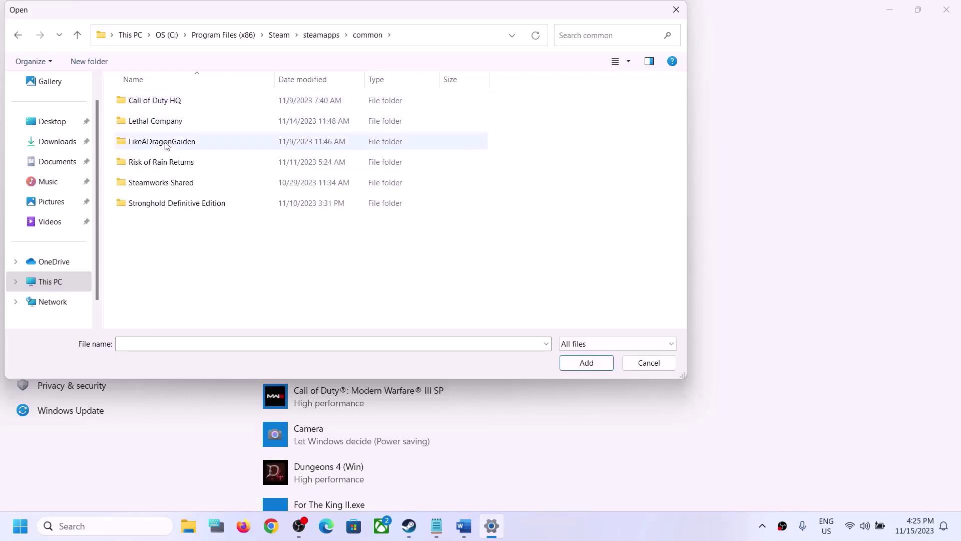
double_click(153, 121)
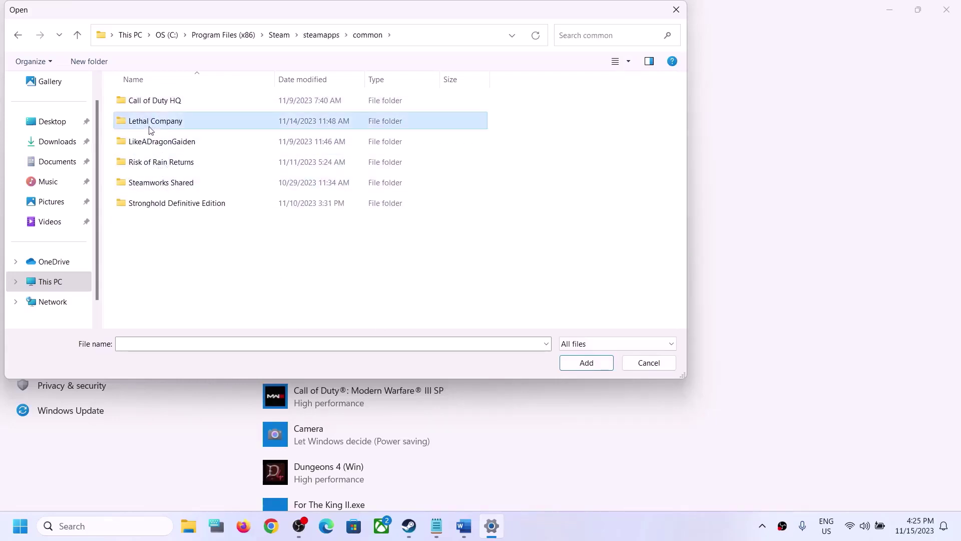
click(151, 143)
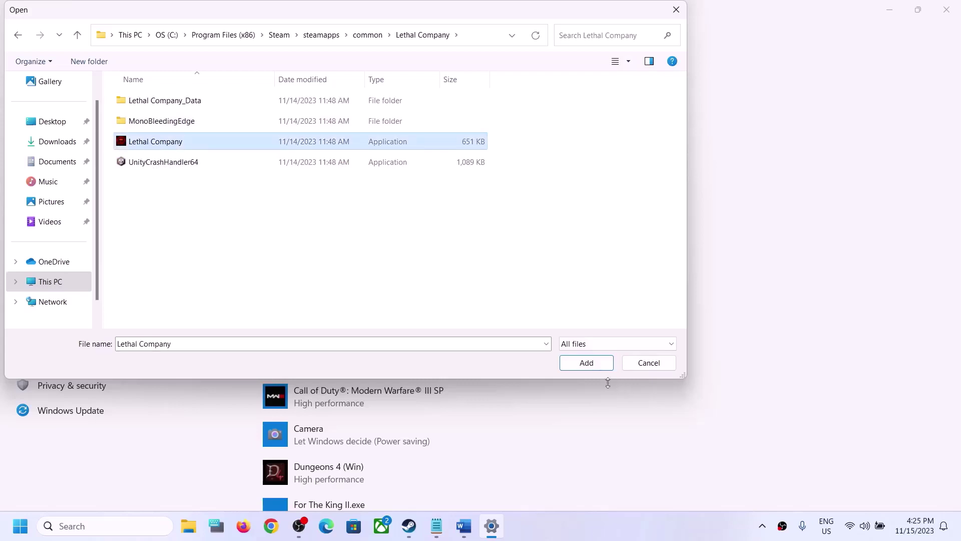
click(601, 365)
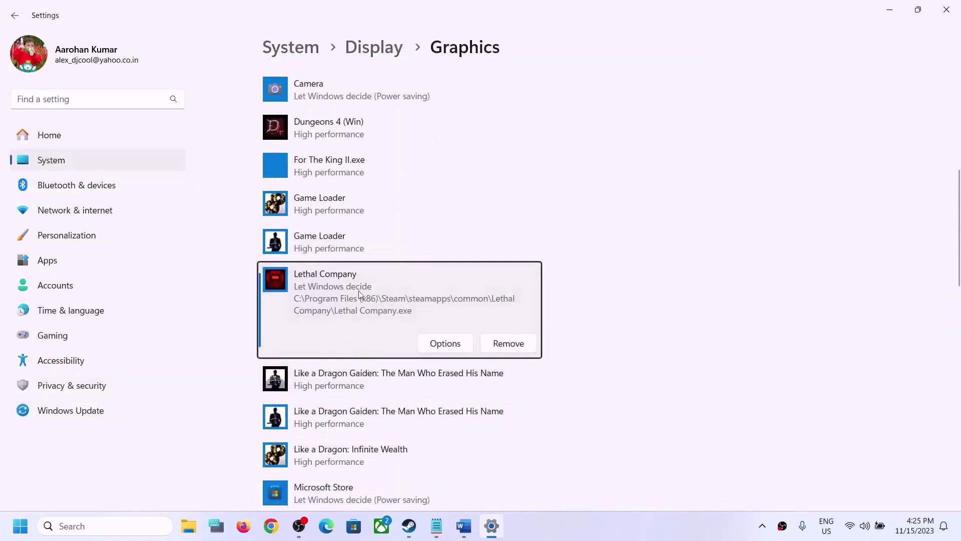
Set Lethal Company's graphics preference to High performance and save it
click(453, 346)
click(414, 259)
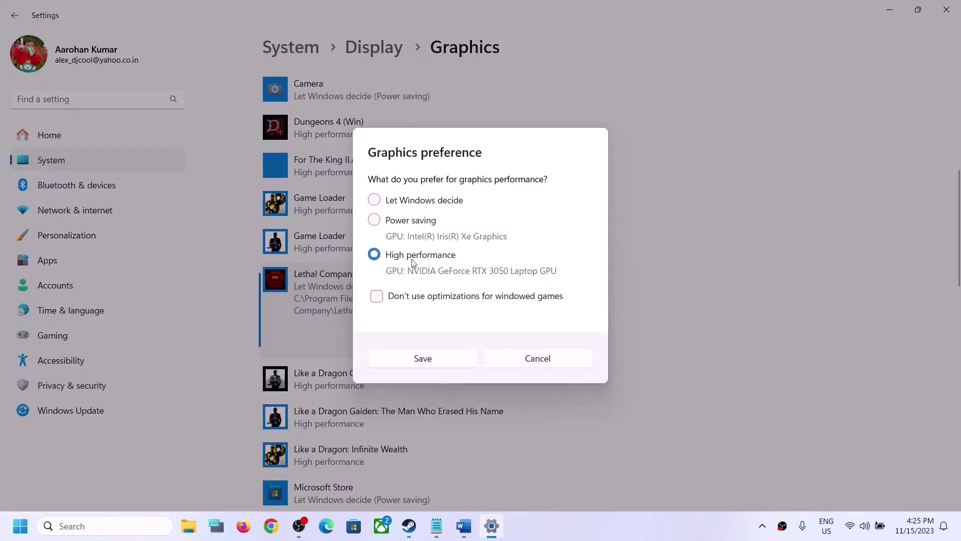
click(415, 367)
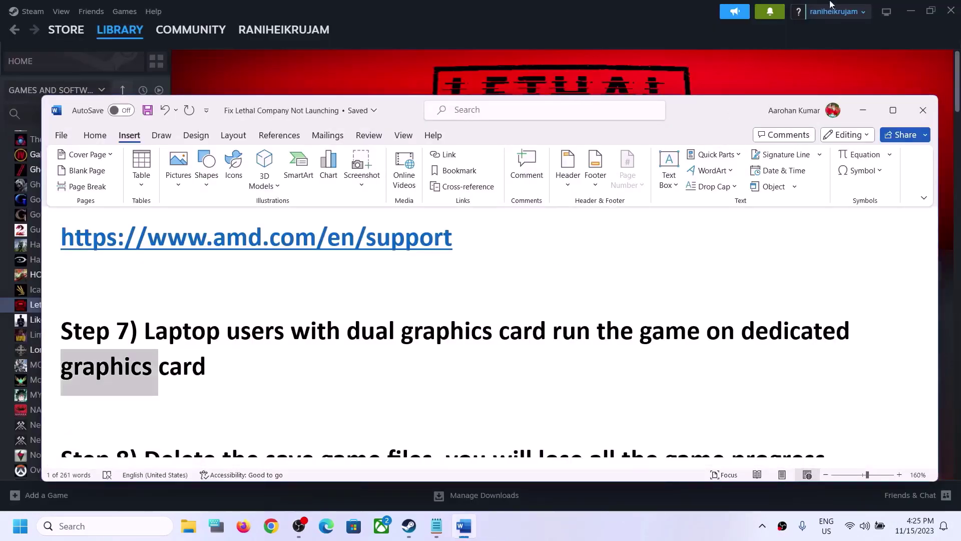
In the Word document, highlight Step 8 about deleting the save game files and losing progress, and minimize the document
scroll(308, 289, down, 1)
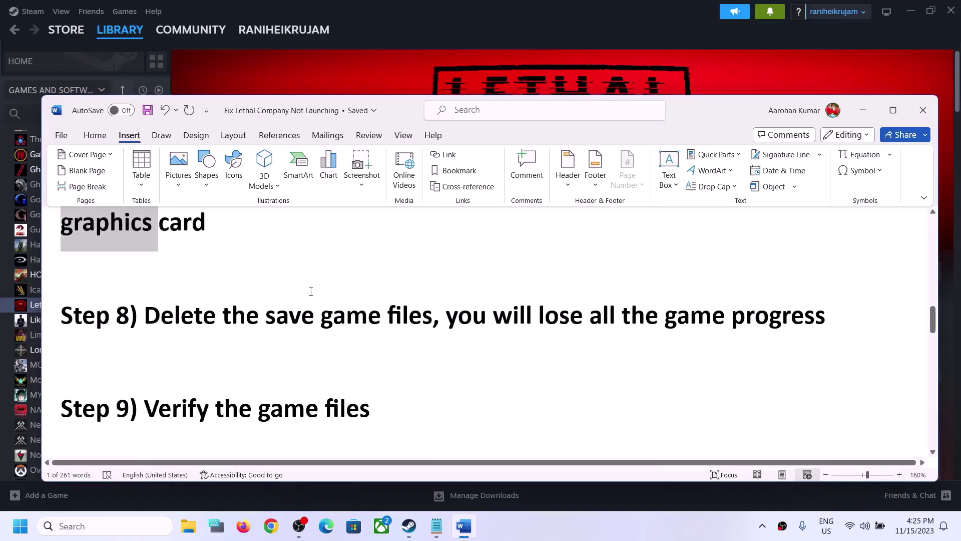
drag(158, 321, 405, 330)
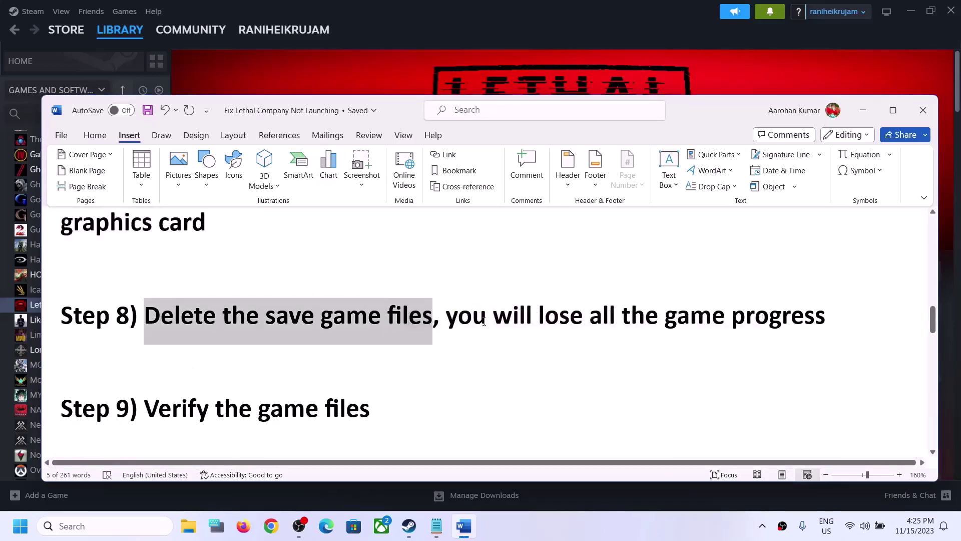
drag(453, 319, 826, 321)
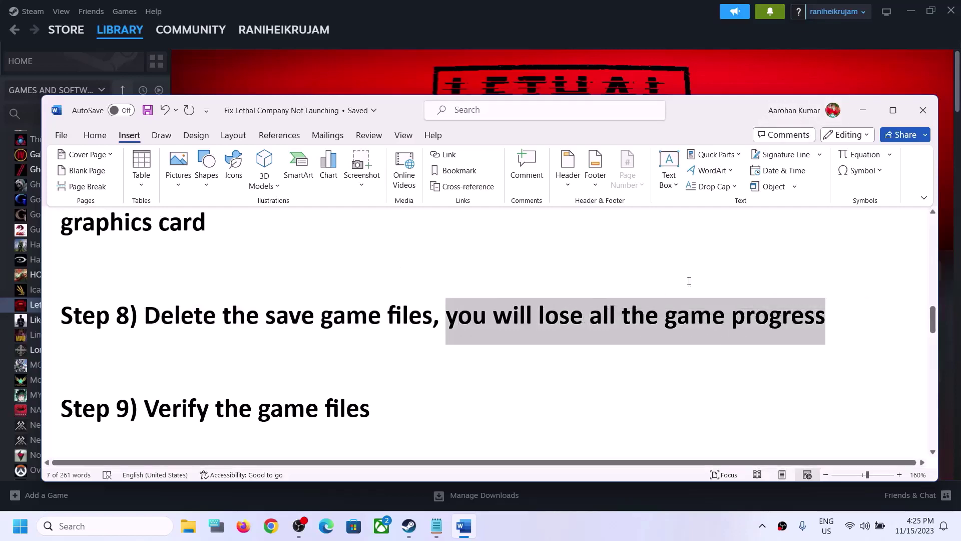
click(863, 110)
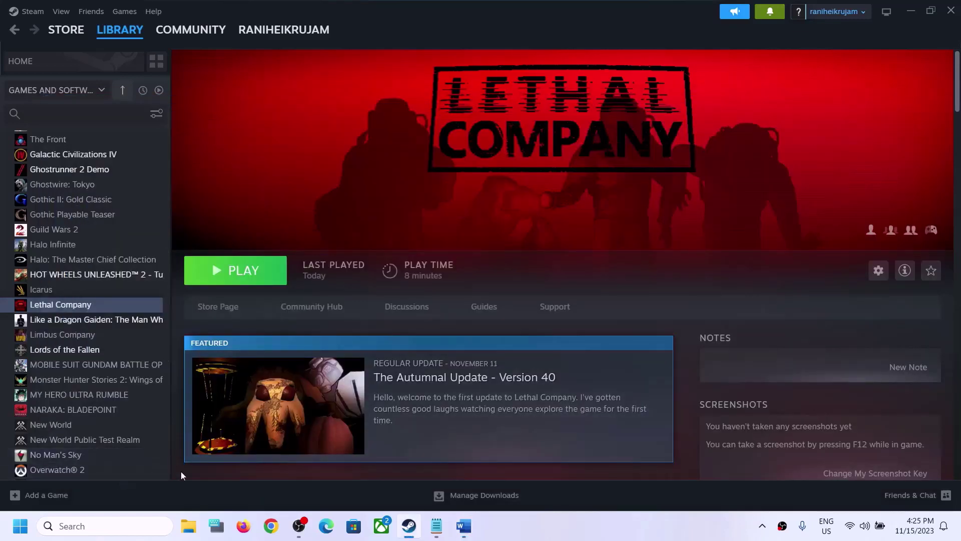
Open File Explorer and browse to the user's profile folder under C:\Users
click(188, 526)
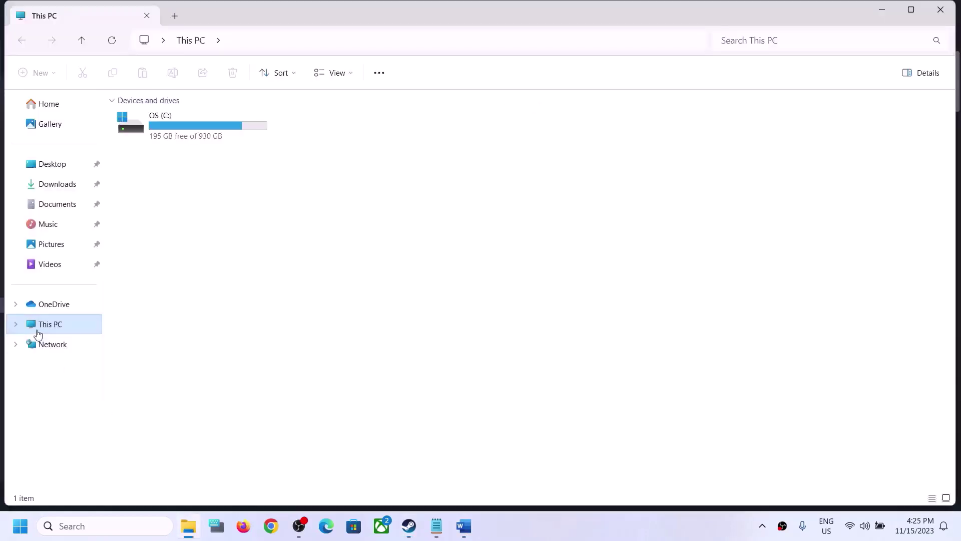
double_click(165, 123)
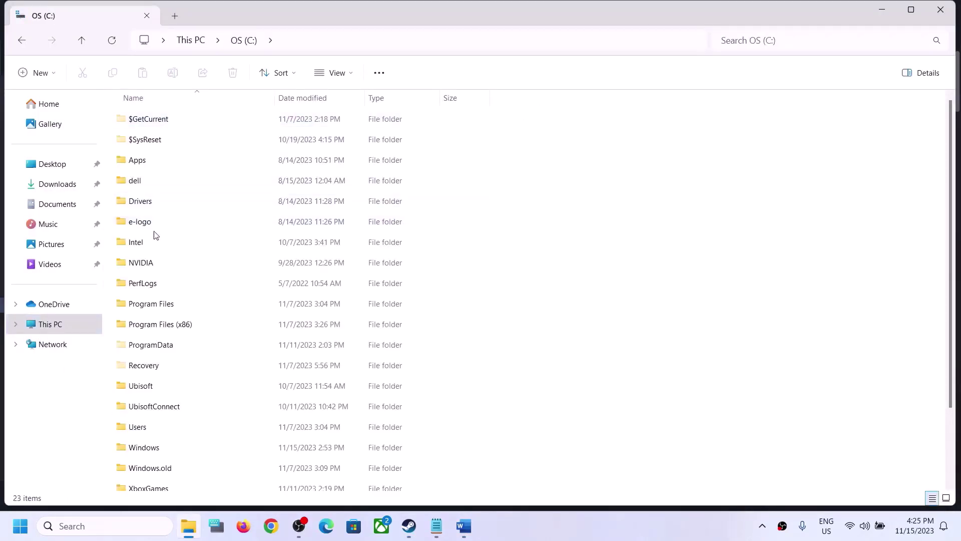
double_click(147, 429)
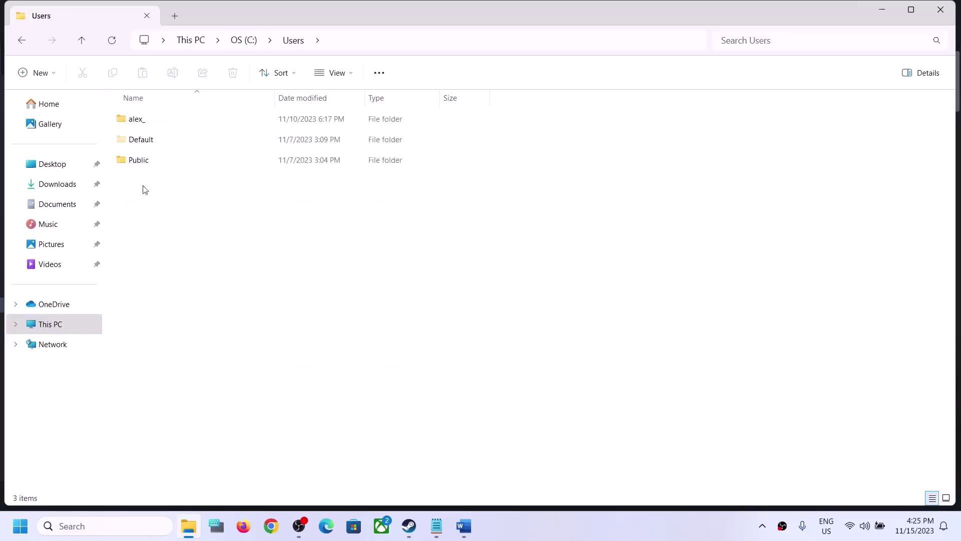
click(136, 160)
click(143, 123)
double_click(153, 125)
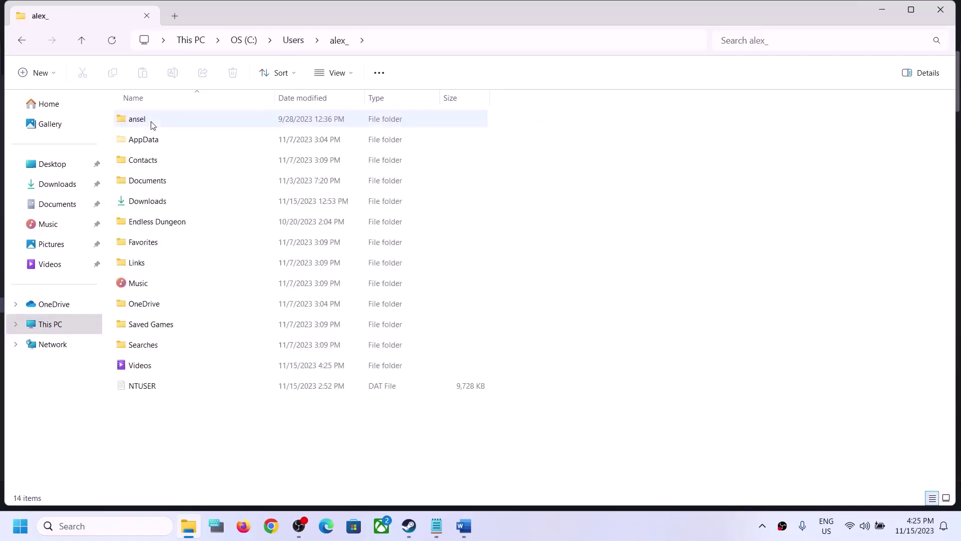
Select the AppData folder and check that File Explorer is set to show hidden items
click(157, 142)
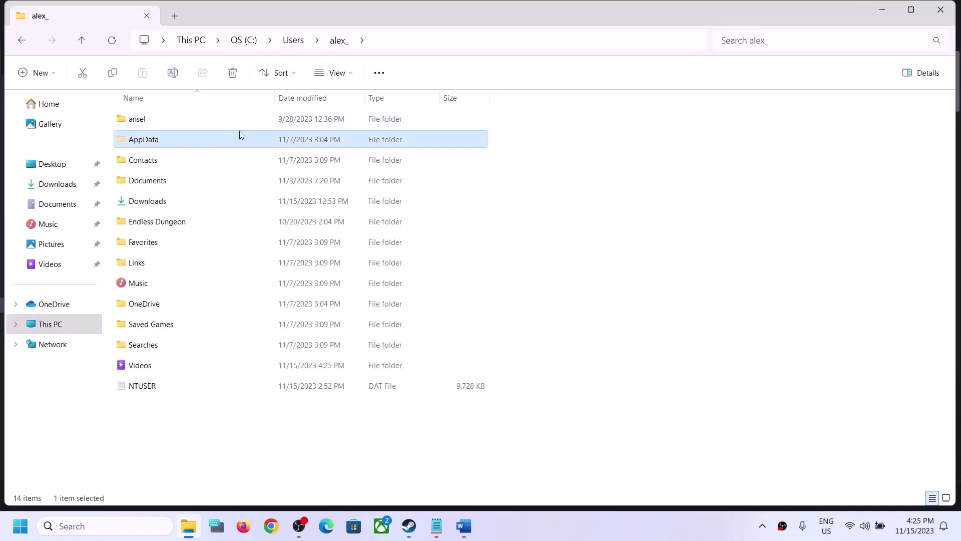
click(353, 74)
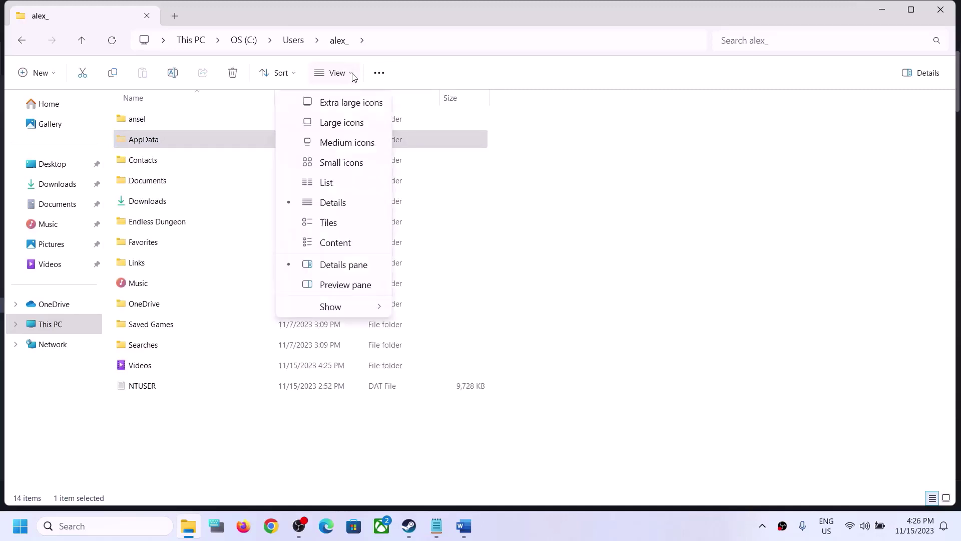
mouse_move(345, 309)
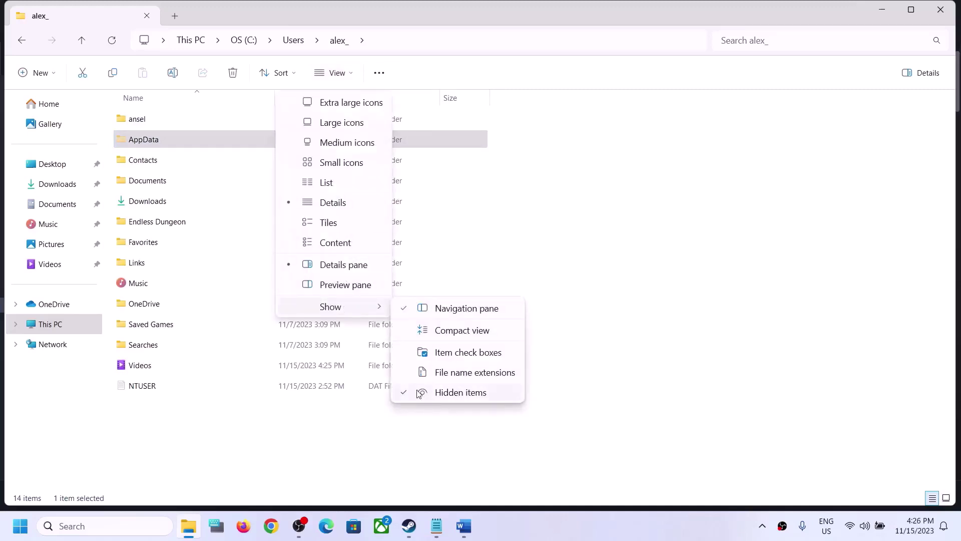
click(435, 393)
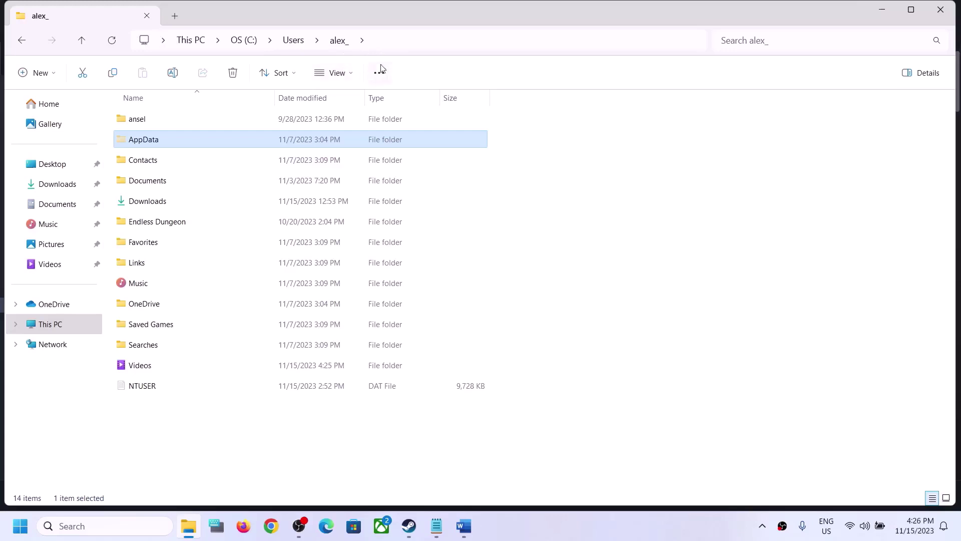
Browse from AppData through LocalLow into the ZeekerssRBLX folder
double_click(156, 144)
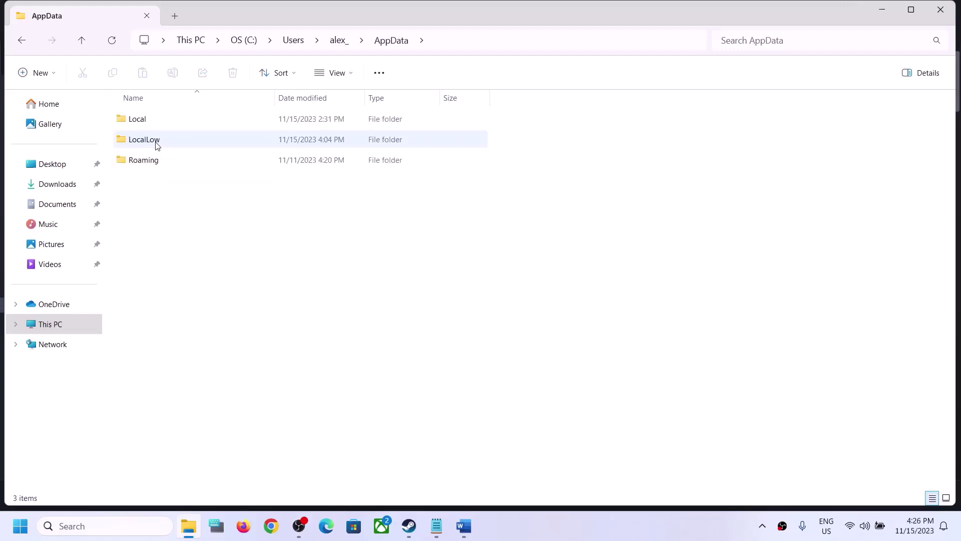
click(157, 145)
double_click(172, 142)
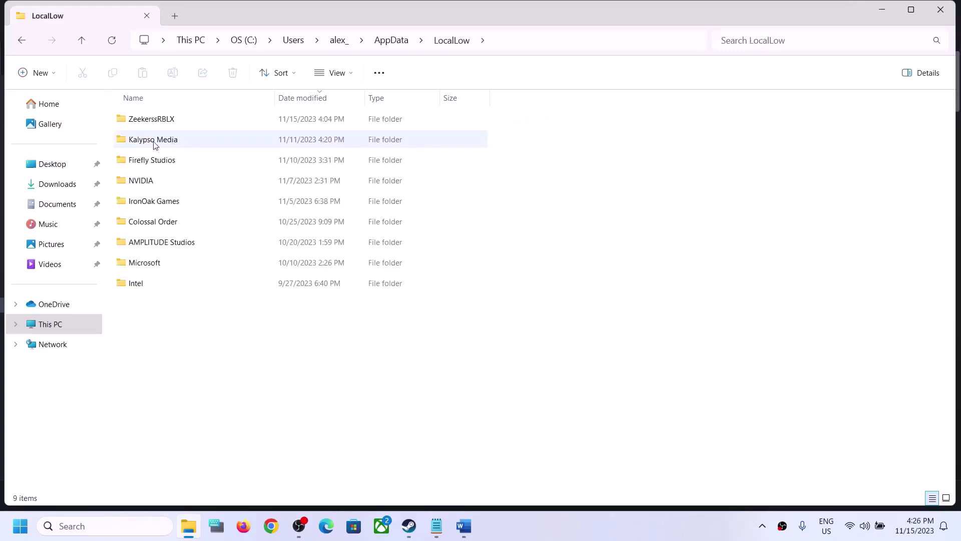
click(146, 124)
double_click(152, 126)
Locate the delete option for the Lethal Company save folder, dismiss it without deleting and close File Explorer
click(157, 122)
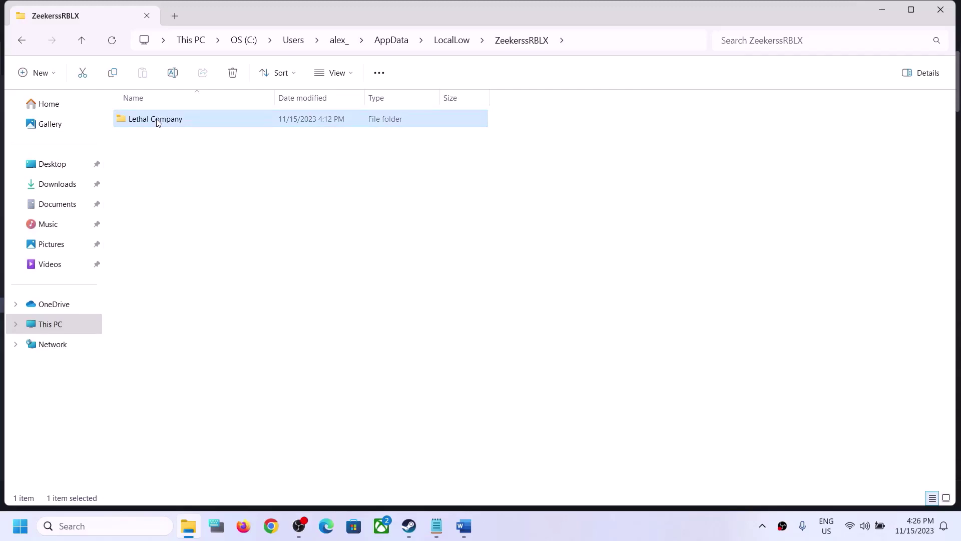
right_click(157, 122)
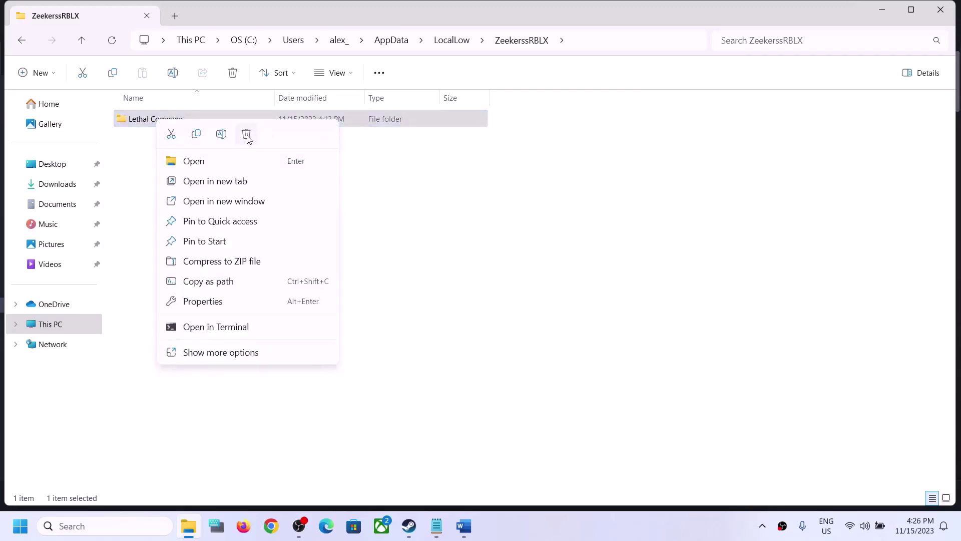
click(440, 223)
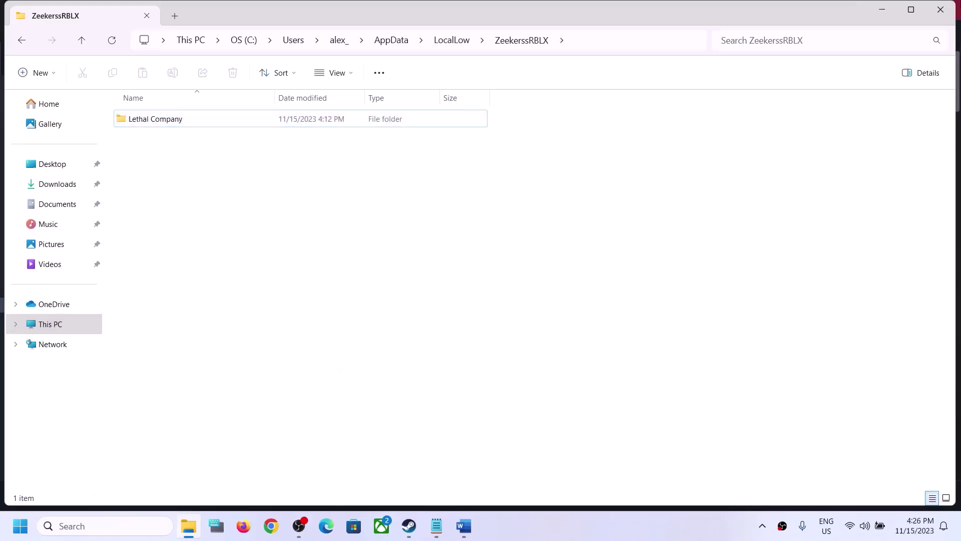
click(944, 10)
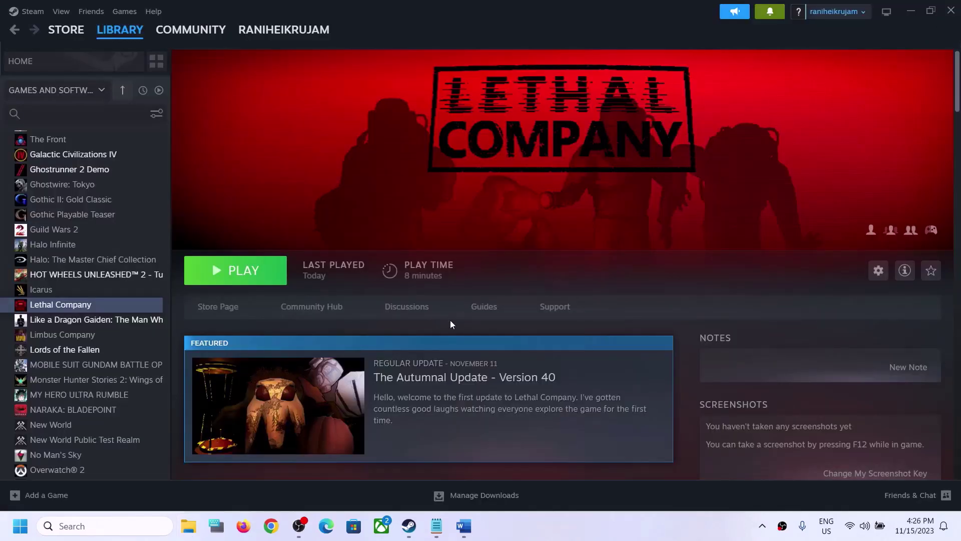
Return to the Word document and highlight Step 9 about verifying the game files
click(465, 528)
scroll(266, 290, down, 1)
drag(144, 359, 548, 388)
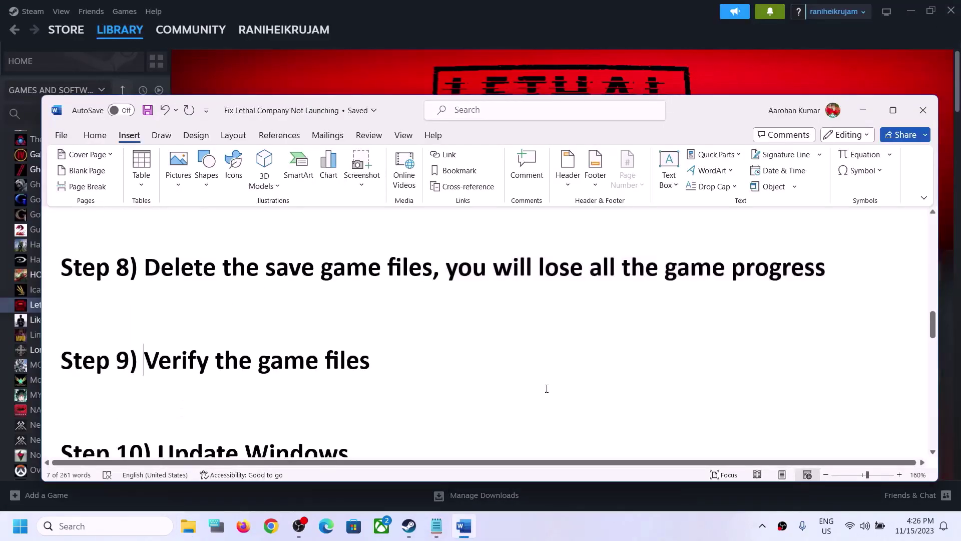
Switch to Steam, locate Verify integrity of game files in Lethal Company's Installed Files properties, and close the properties
click(341, 87)
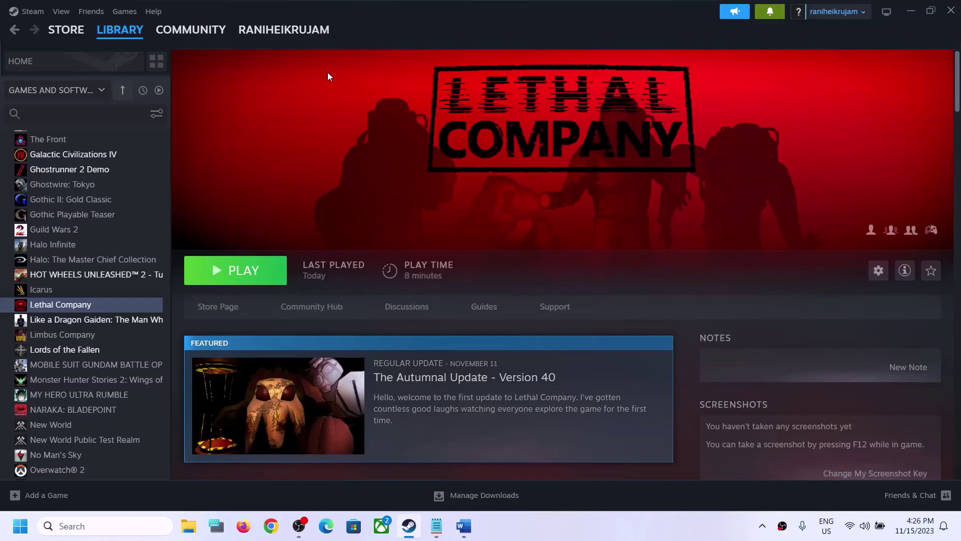
right_click(52, 303)
click(78, 403)
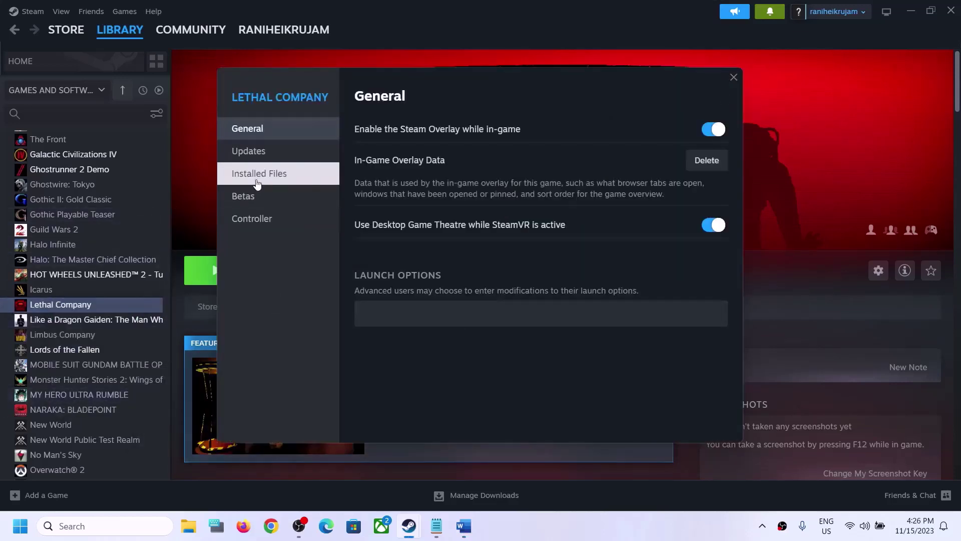
click(256, 175)
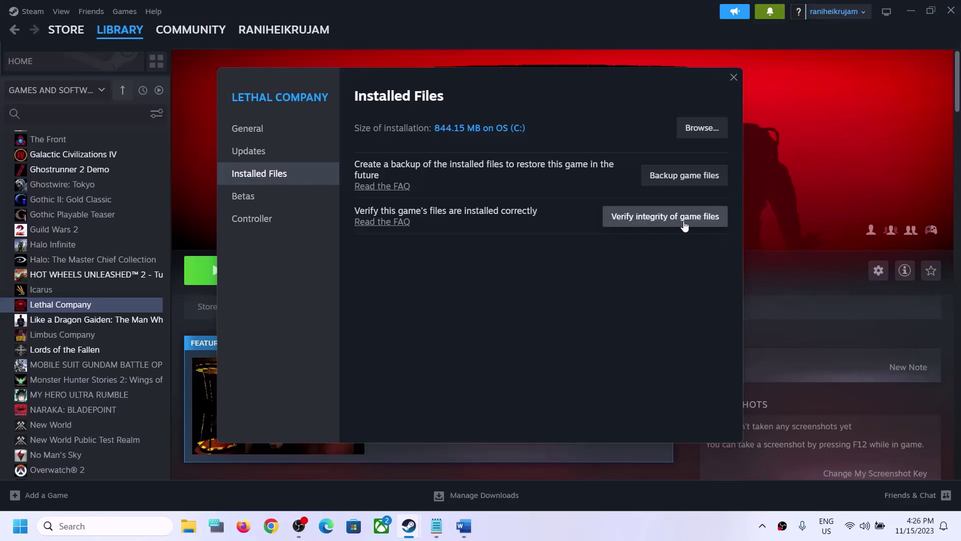
click(731, 84)
Switch back to the Word document and highlight Step 10 about updating Windows
click(464, 526)
scroll(275, 400, down, 2)
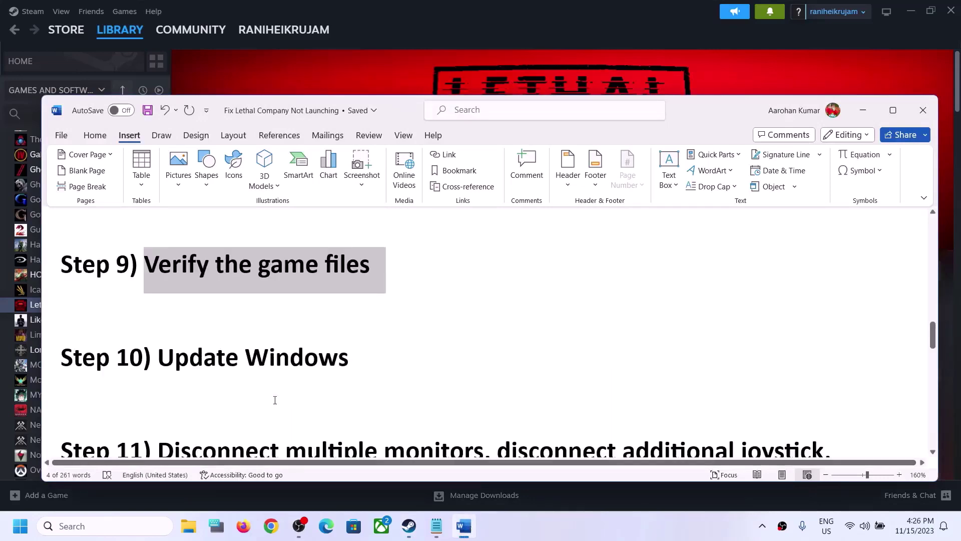
drag(318, 353, 159, 357)
Open Windows Update in the Windows Settings and check for available updates
click(621, 34)
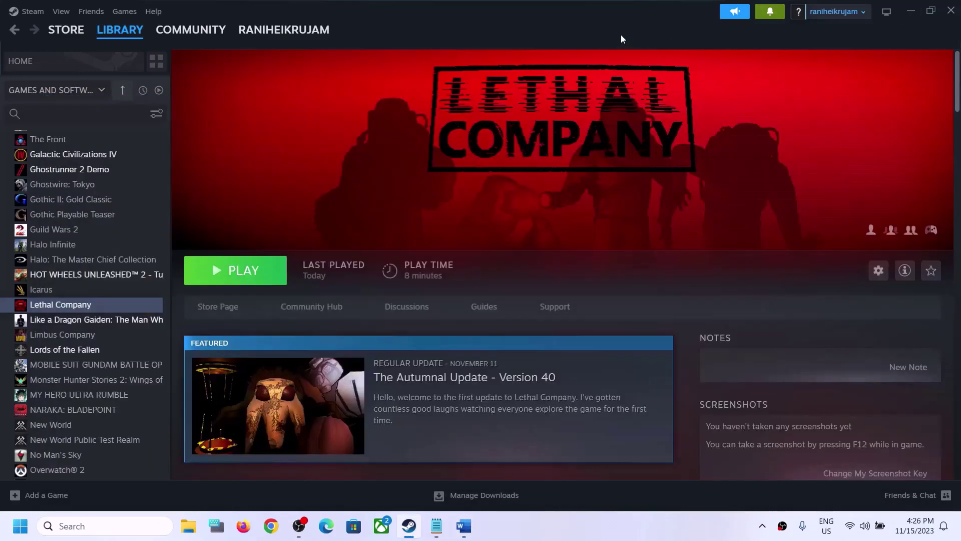
key(super+i)
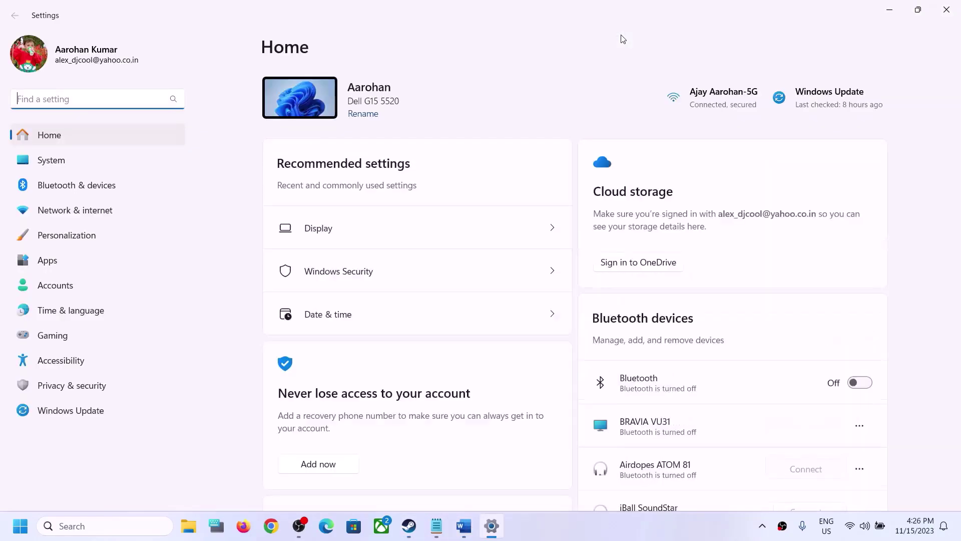
click(56, 417)
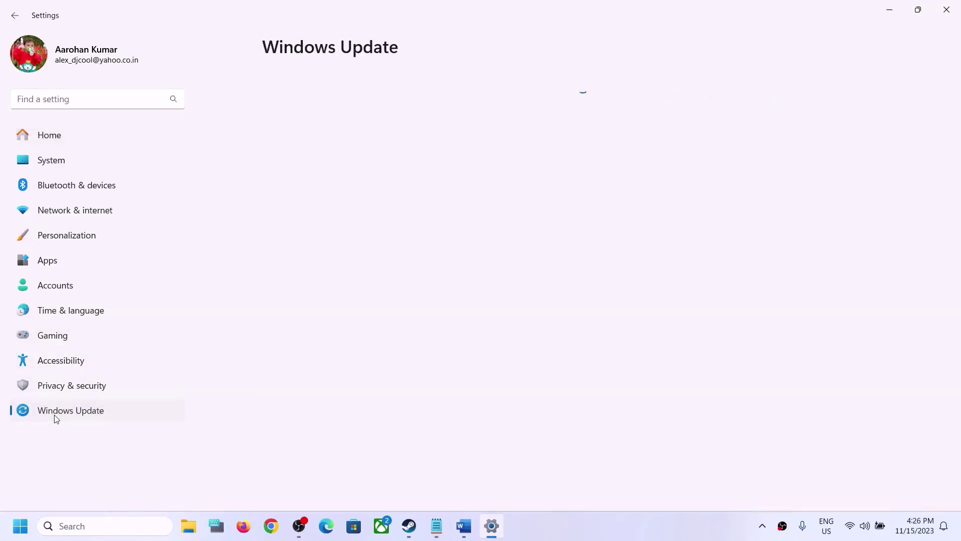
click(840, 98)
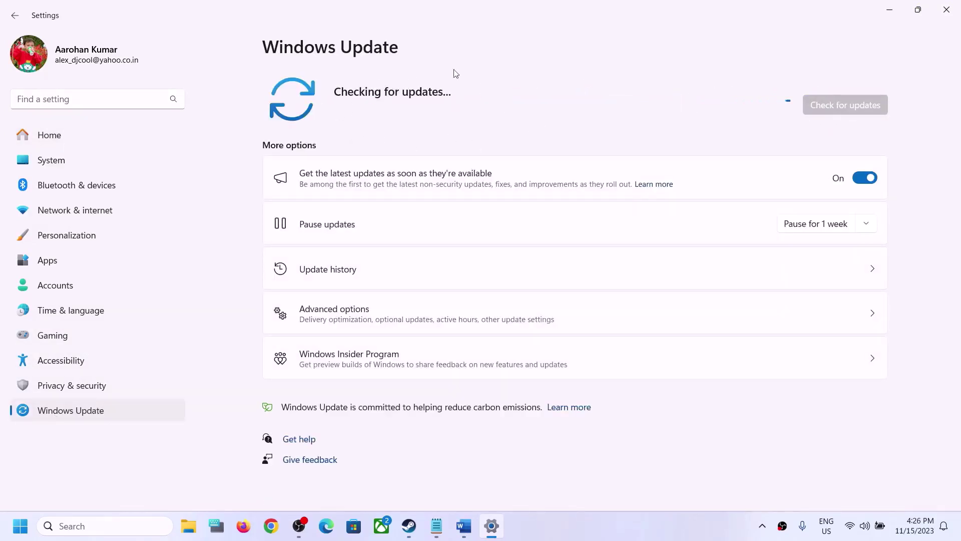
Bring up the power options in the Start menu to locate the restart command, and dismiss them without restarting
key(super)
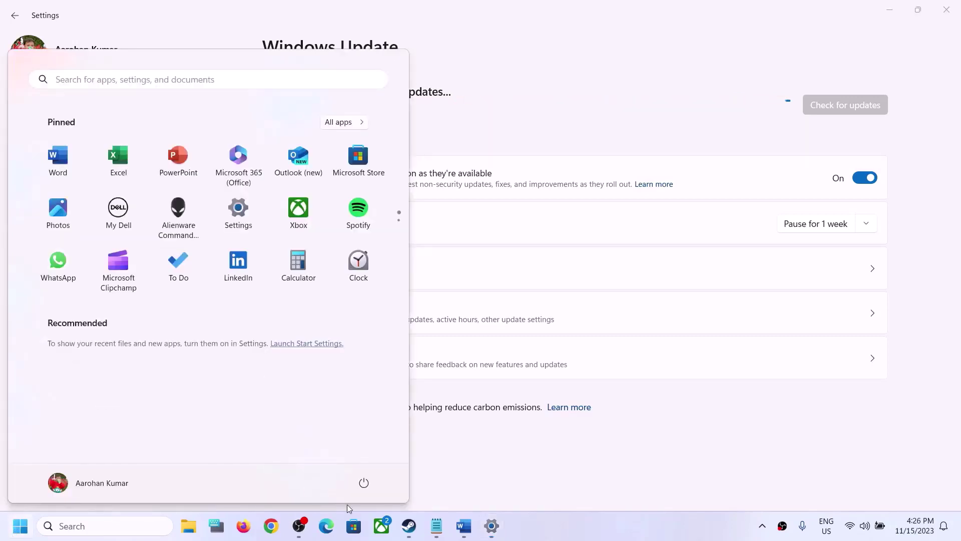
click(364, 483)
key(Escape)
key(Escape)
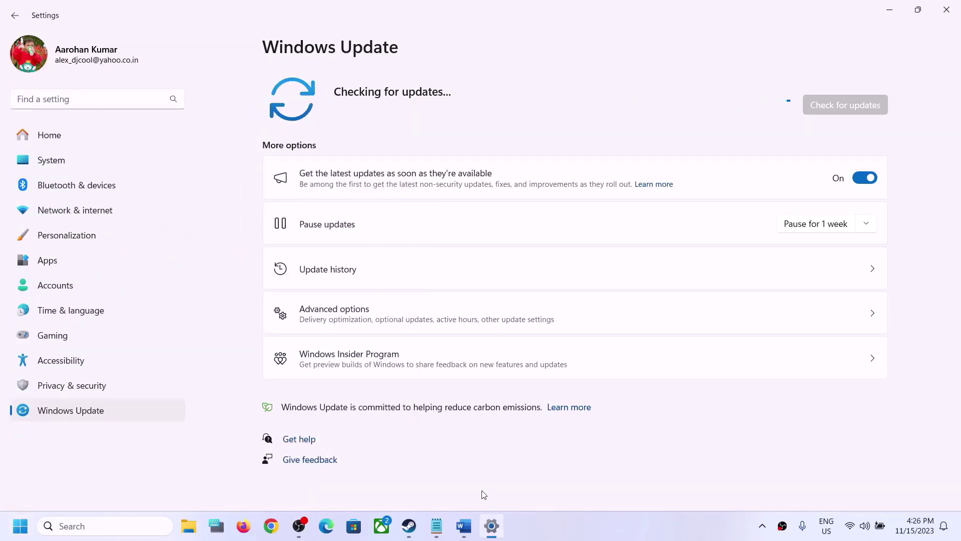
Return to the Word document and highlight Step 11's advice on disconnecting monitors, controllers and USB adapters and disabling Steam Overlay
click(408, 526)
click(464, 525)
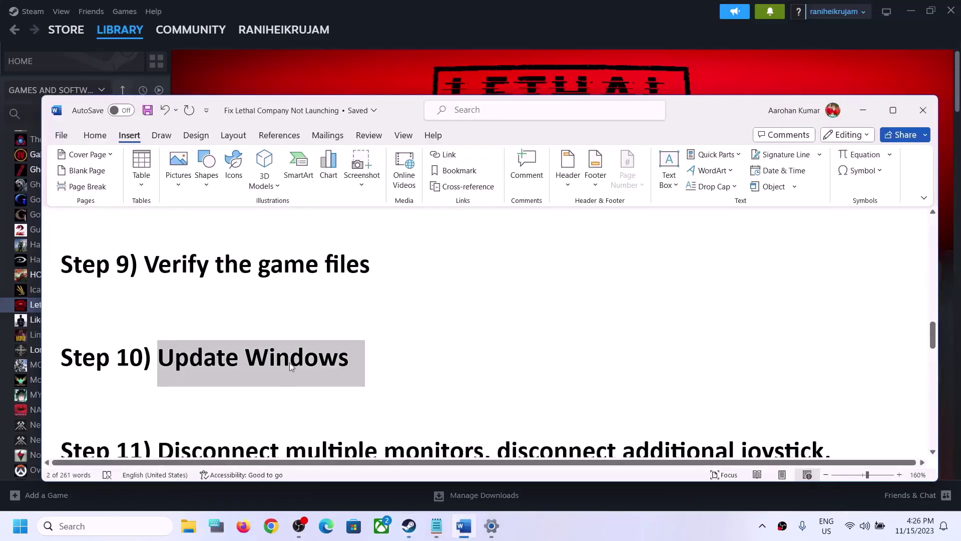
scroll(287, 383, down, 2)
drag(159, 306, 453, 309)
scroll(610, 337, down, 1)
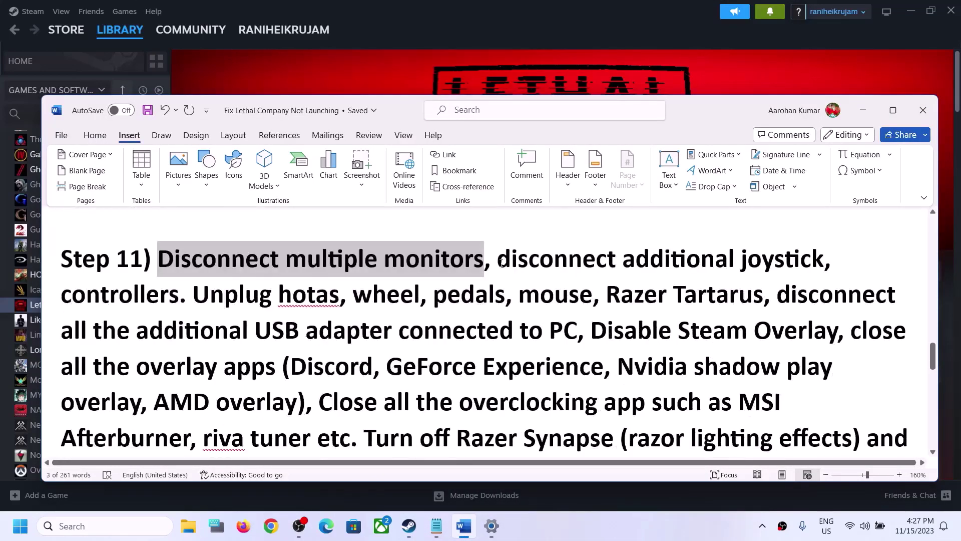
drag(501, 264, 578, 333)
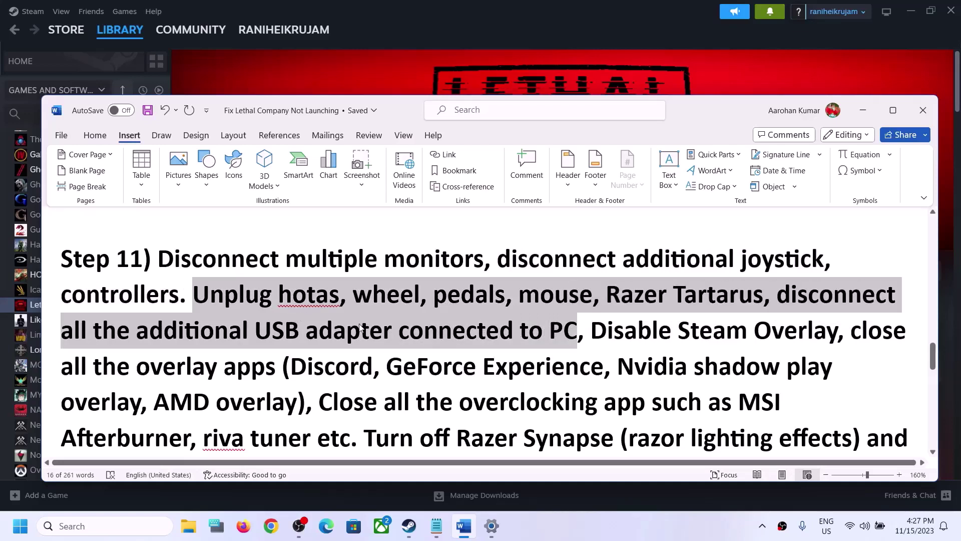
drag(596, 336, 672, 334)
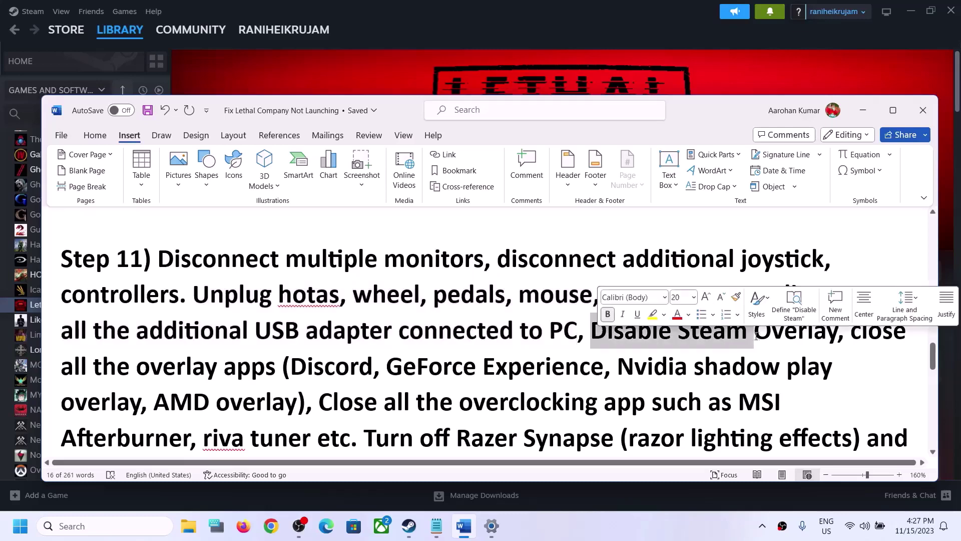
Switch to Steam, turn off the Steam Overlay while in-game in Lethal Company's properties, and close the properties
click(443, 26)
right_click(81, 311)
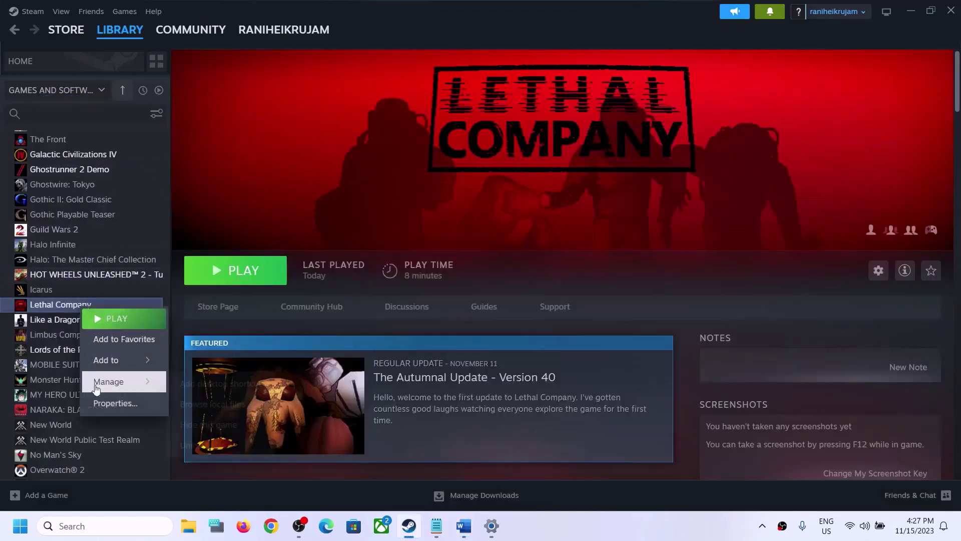
click(100, 401)
click(712, 130)
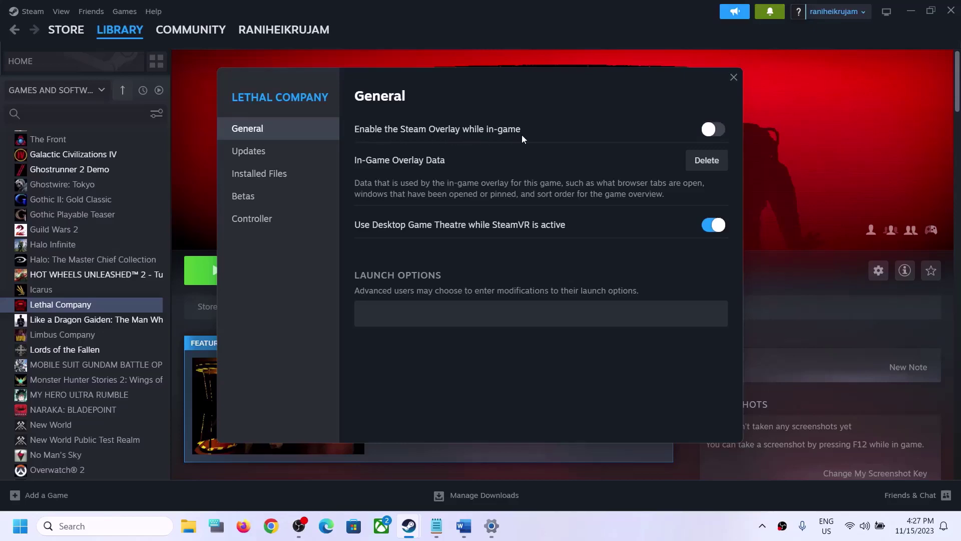
click(734, 77)
Switch back to the Word document and highlight the advice to close overlay apps, including Discord and GeForce Experience
click(464, 526)
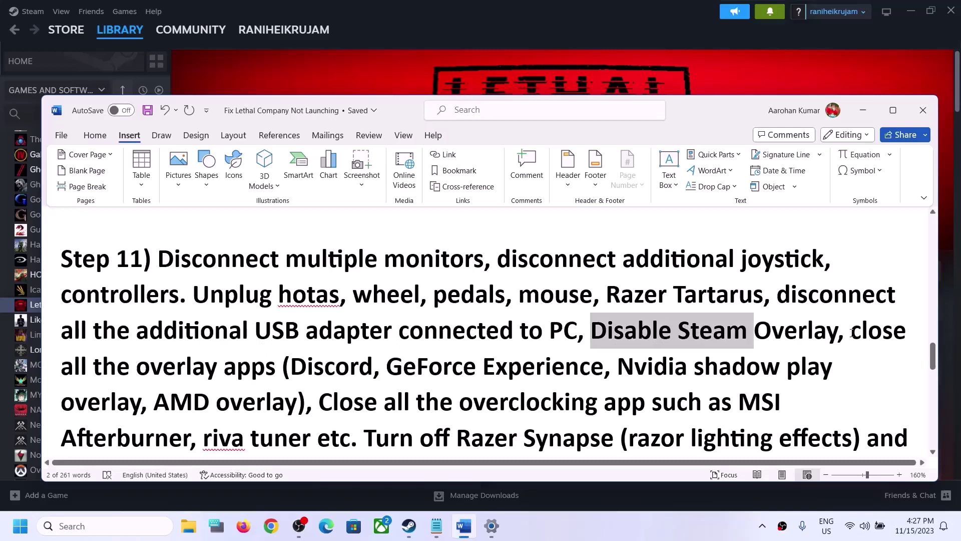
drag(852, 333, 267, 364)
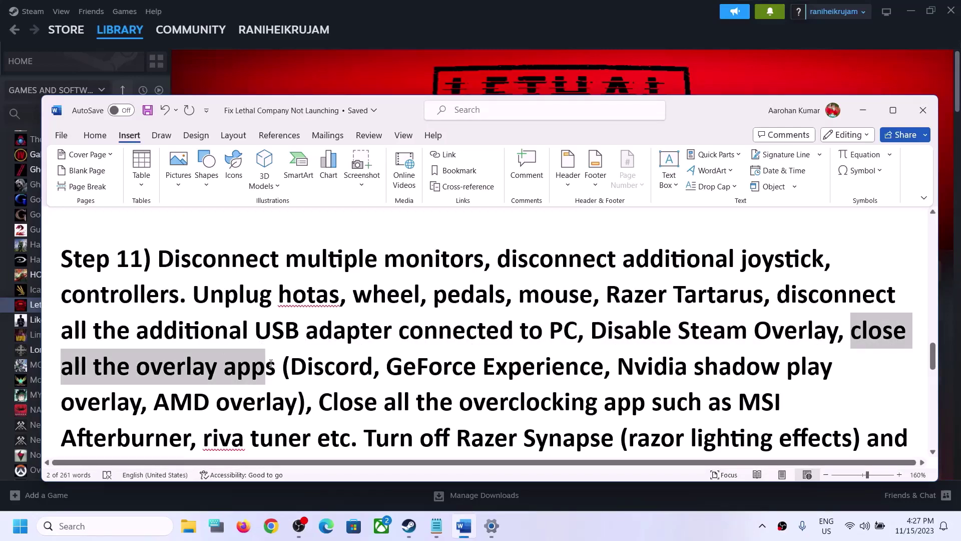
scroll(531, 414, down, 1)
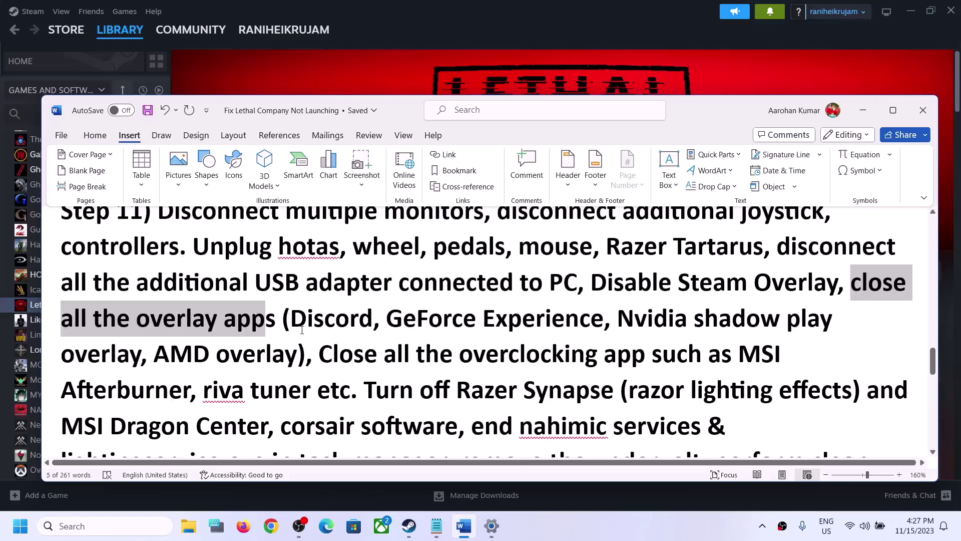
double_click(317, 316)
drag(390, 318, 568, 315)
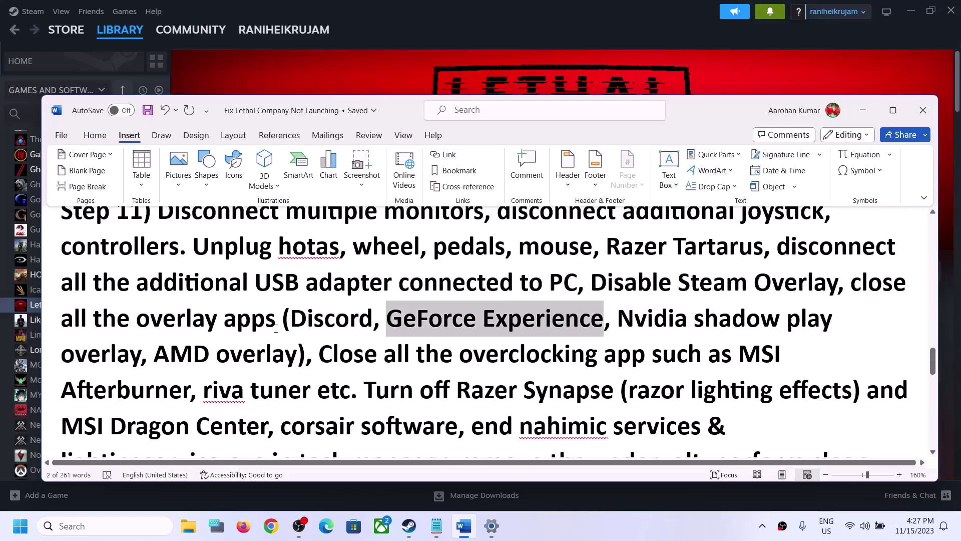
click(888, 305)
Highlight Step 11's advice on closing overclocking apps, turning off Razer Synapse and similar software, and ending lightingservice.exe in task manager
drag(848, 284, 483, 314)
scroll(435, 327, down, 1)
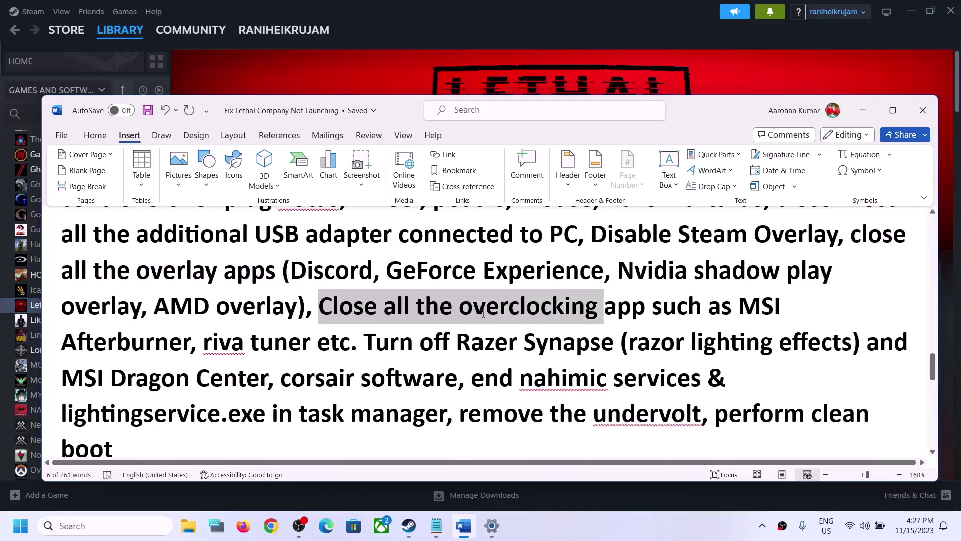
drag(556, 314, 646, 313)
click(321, 309)
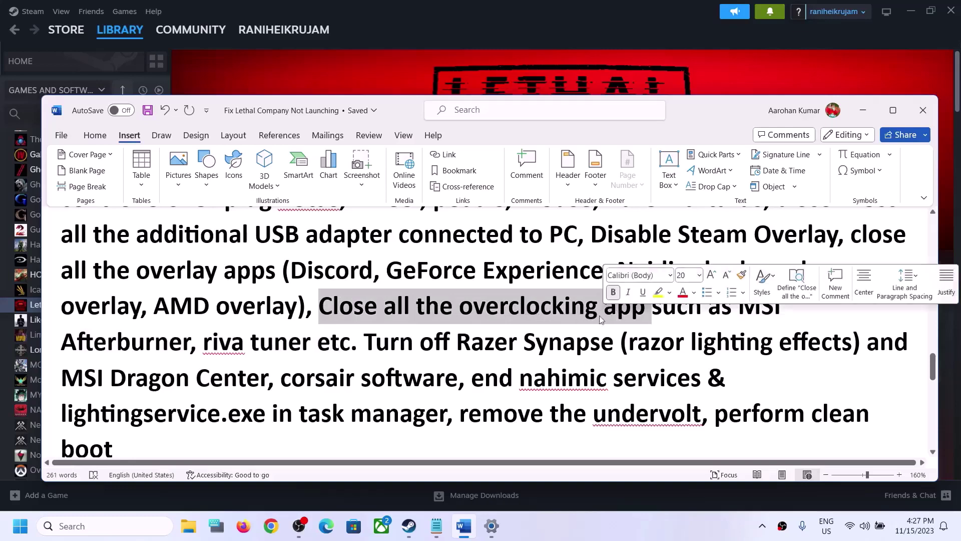
scroll(646, 314, down, 1)
click(364, 294)
drag(364, 294, 444, 358)
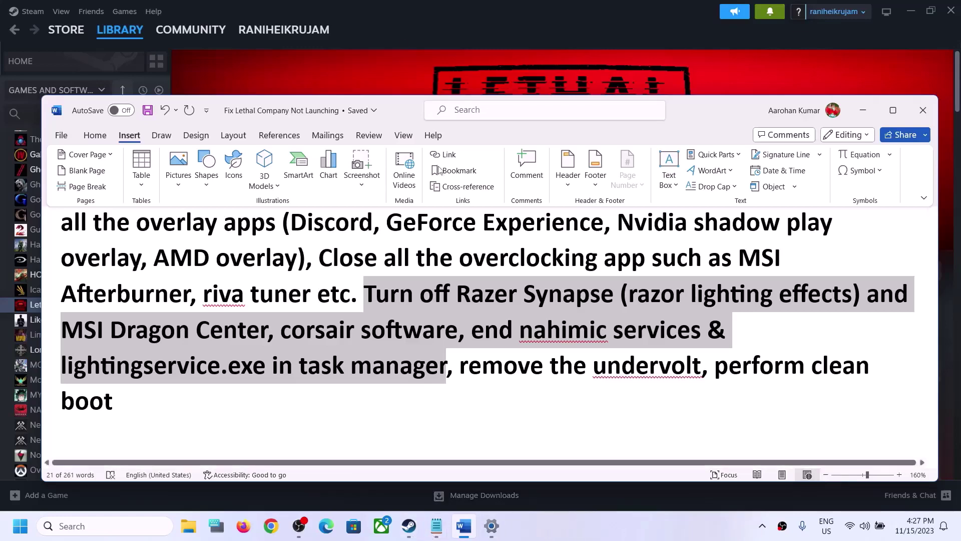
Bring up the Windows Update page, return to the Word document and highlight the advice on removing the undervolt and performing a clean boot
click(409, 526)
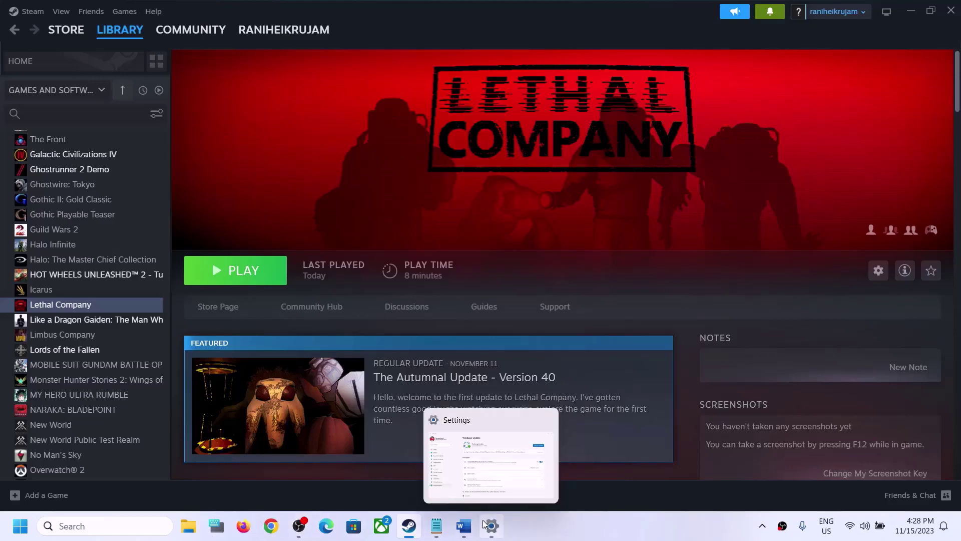
click(416, 534)
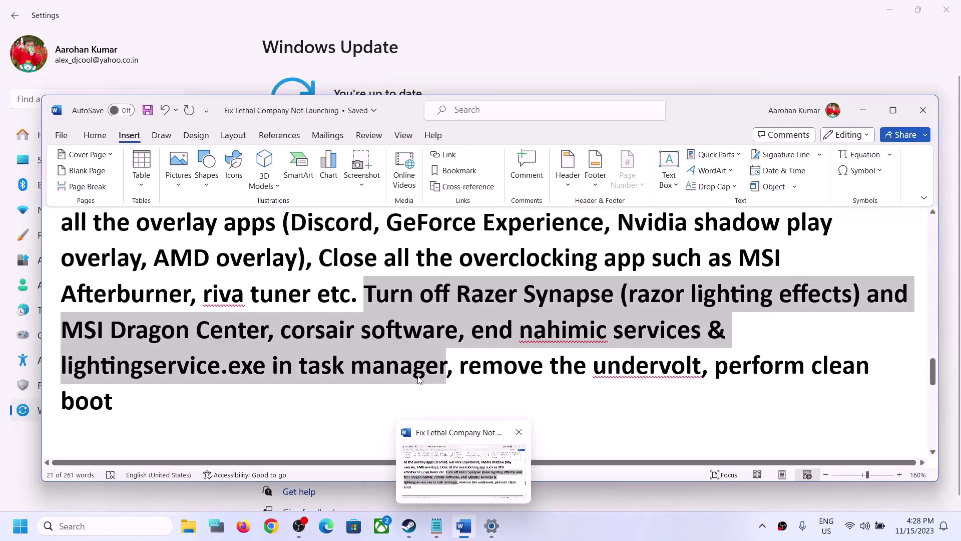
drag(465, 369, 789, 397)
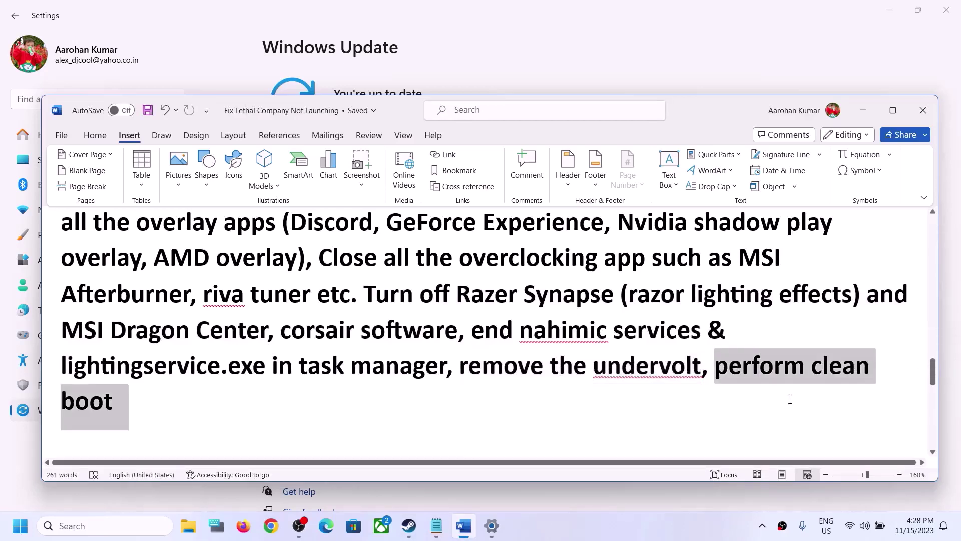
Search Windows for "system", open System Configuration and hide all Microsoft services in its list of services
click(82, 527)
text(syst)
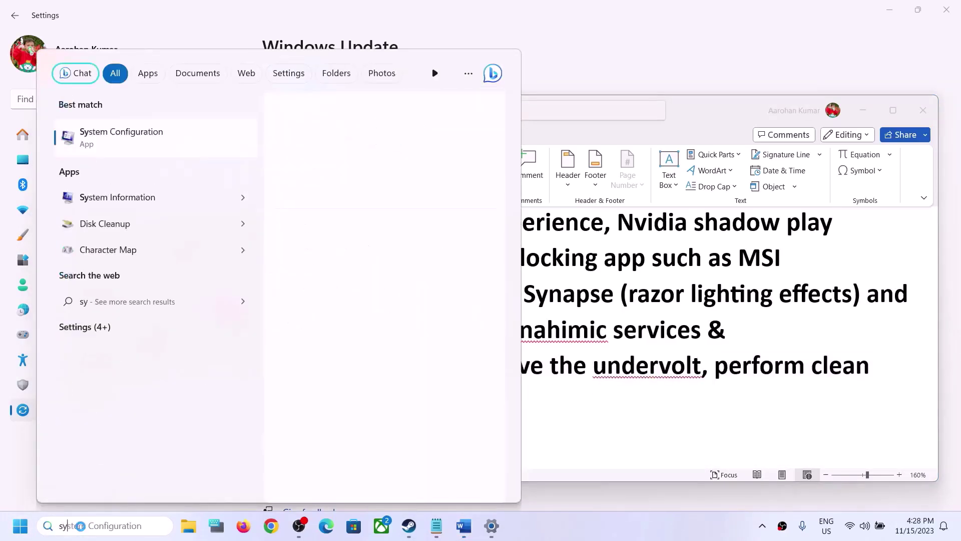
text(em)
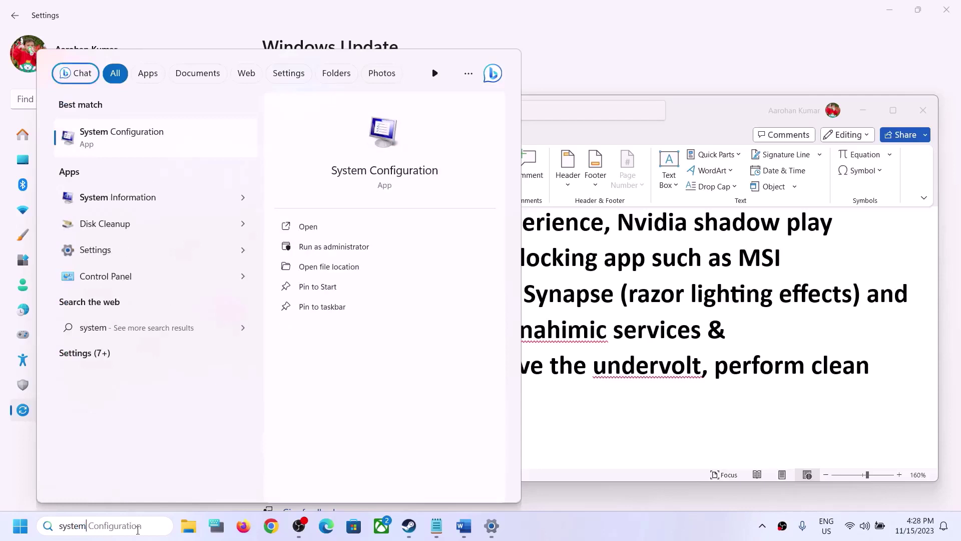
key(Right)
click(112, 134)
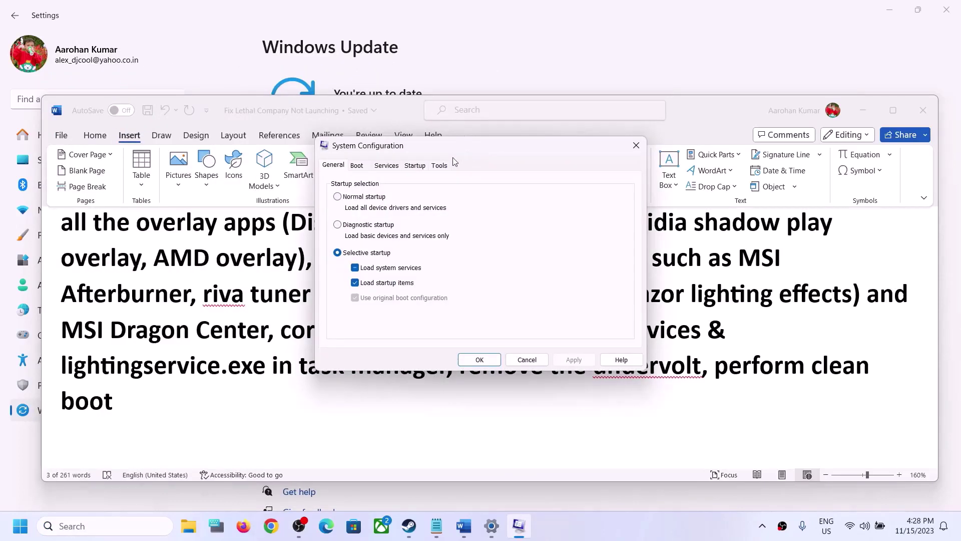
click(386, 166)
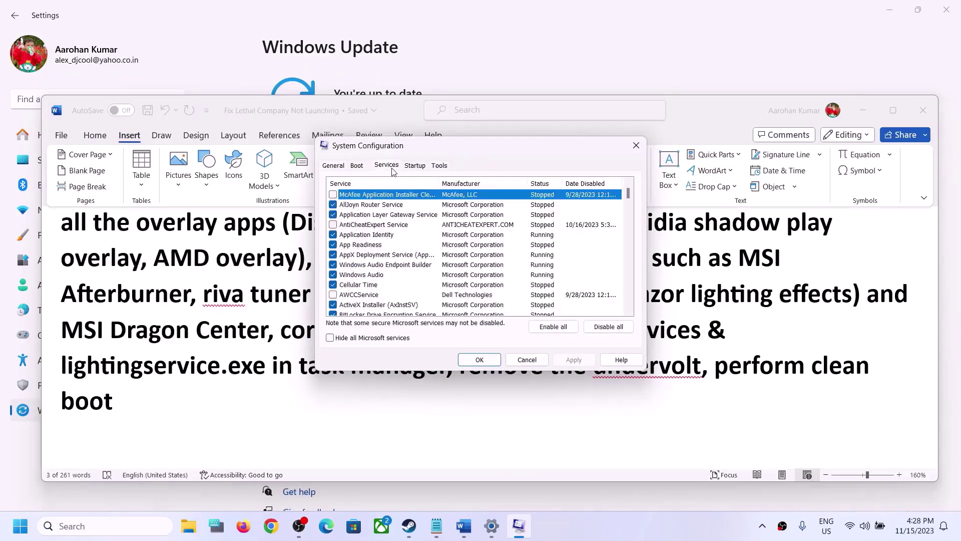
click(330, 339)
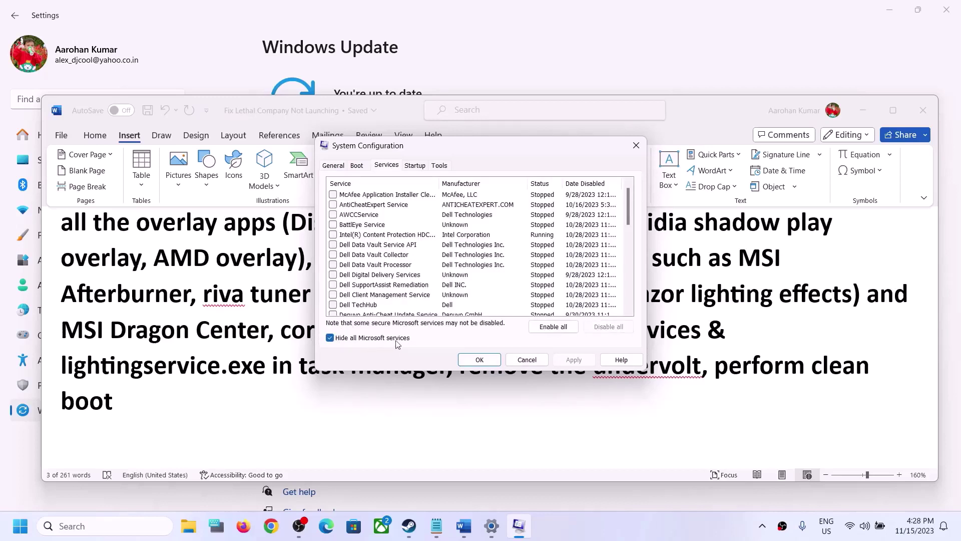